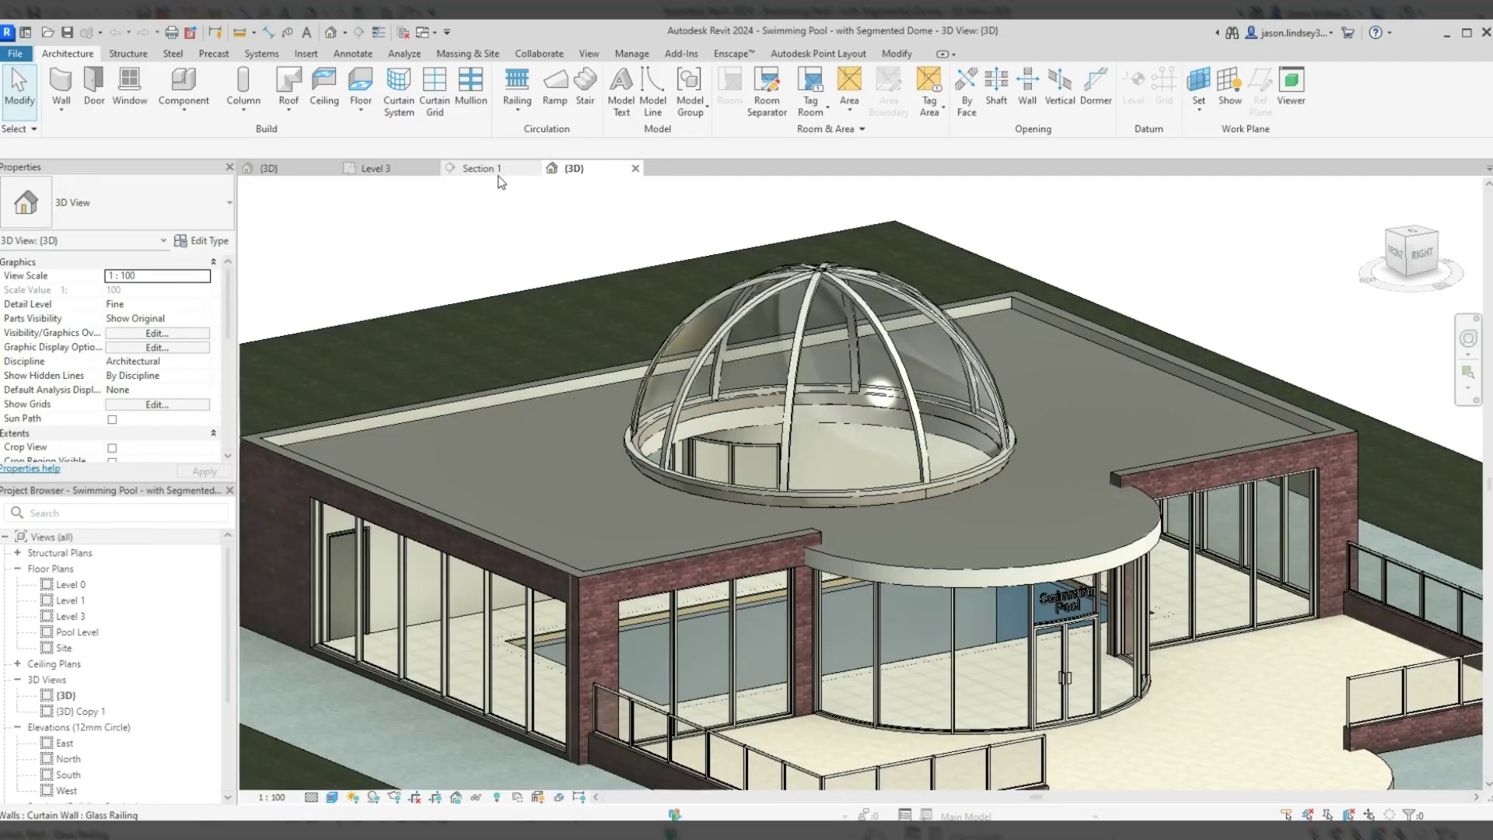
# Step: Review the circular roof opening in the project's 3D view and Section 1, and open the Level 3 plan
pyautogui.click(268, 168)
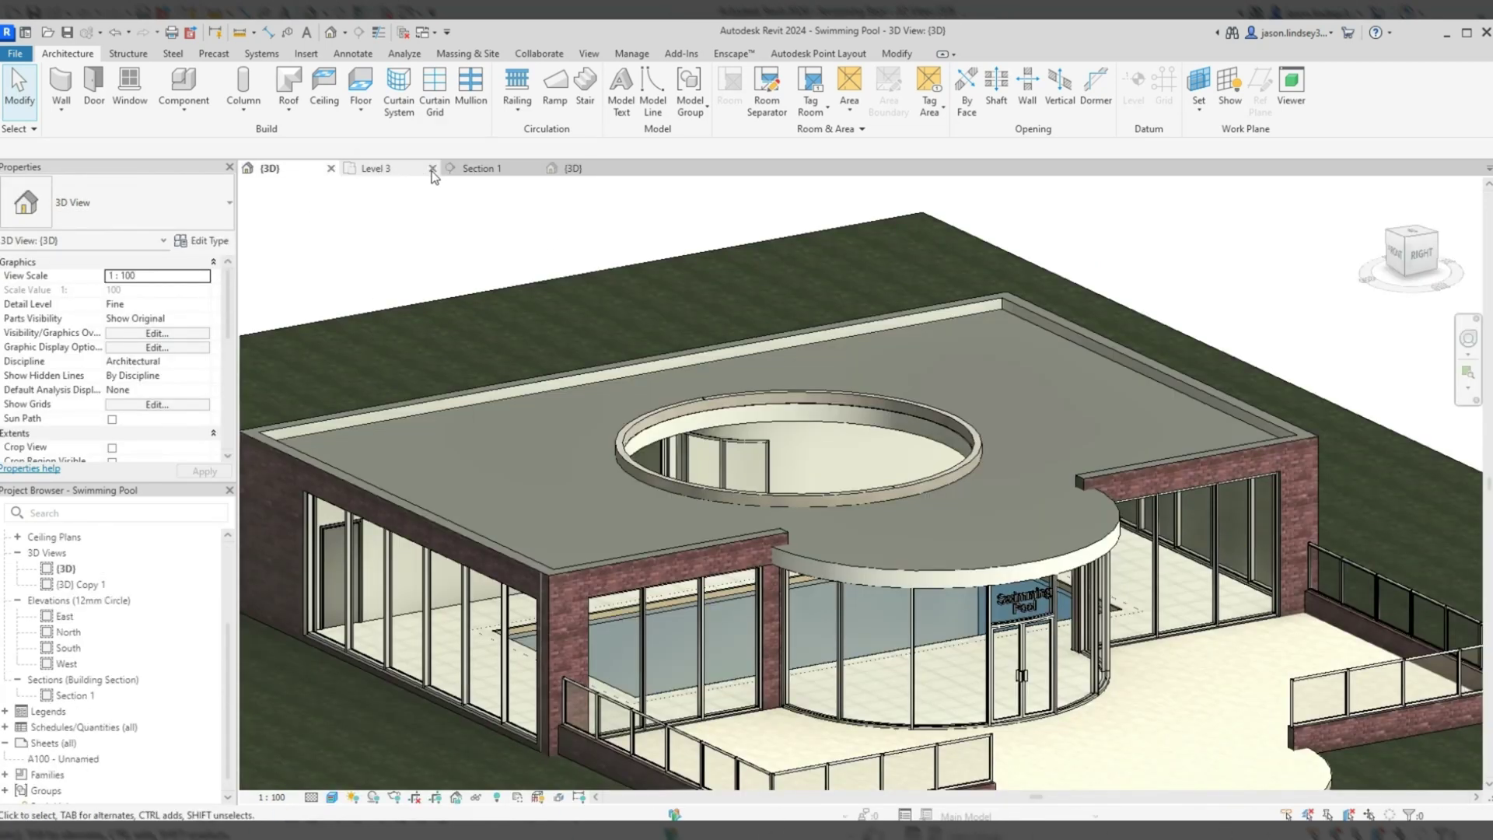
pyautogui.click(476, 171)
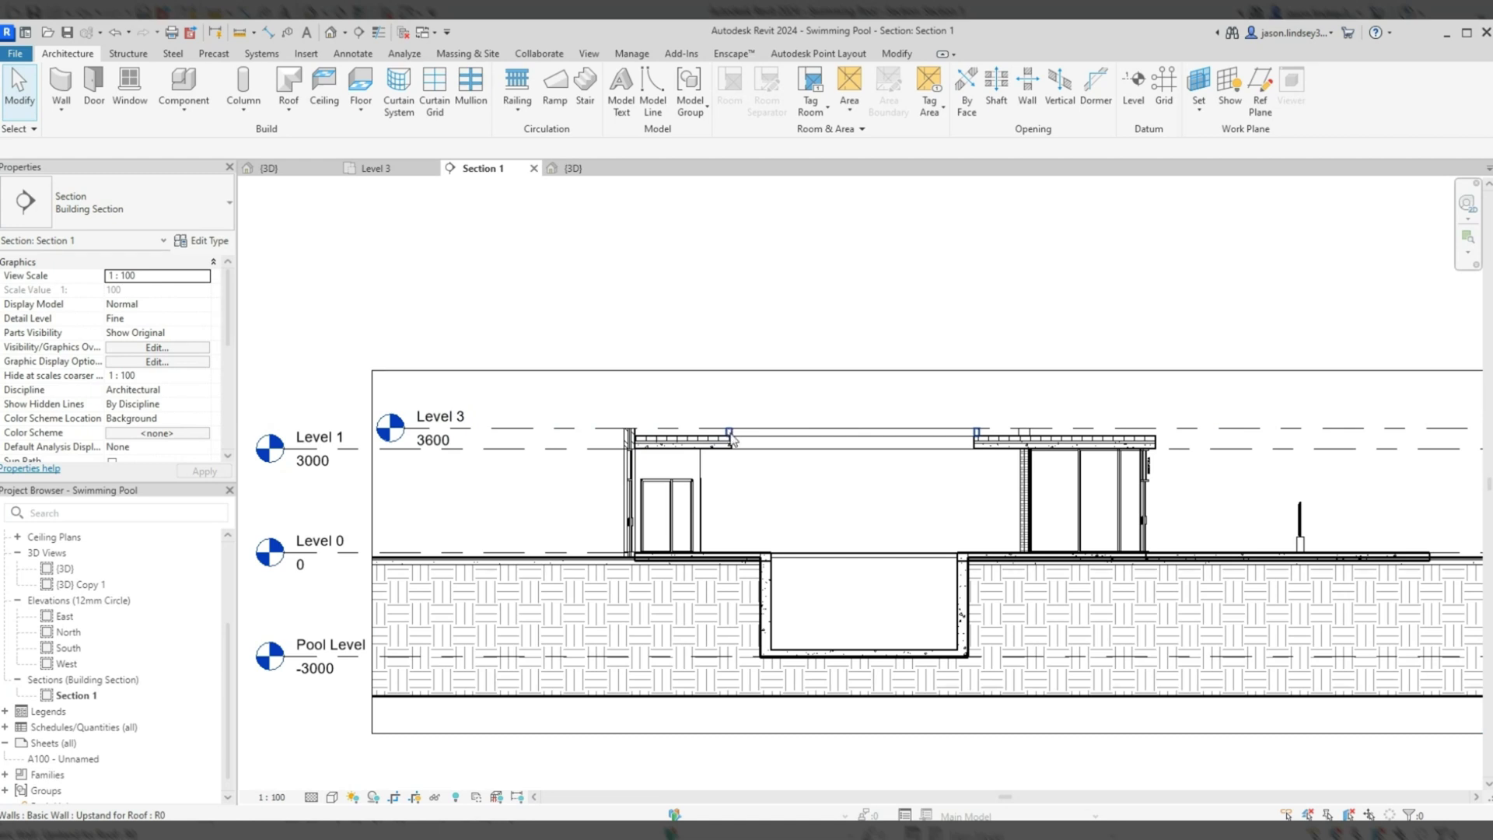
pyautogui.click(379, 168)
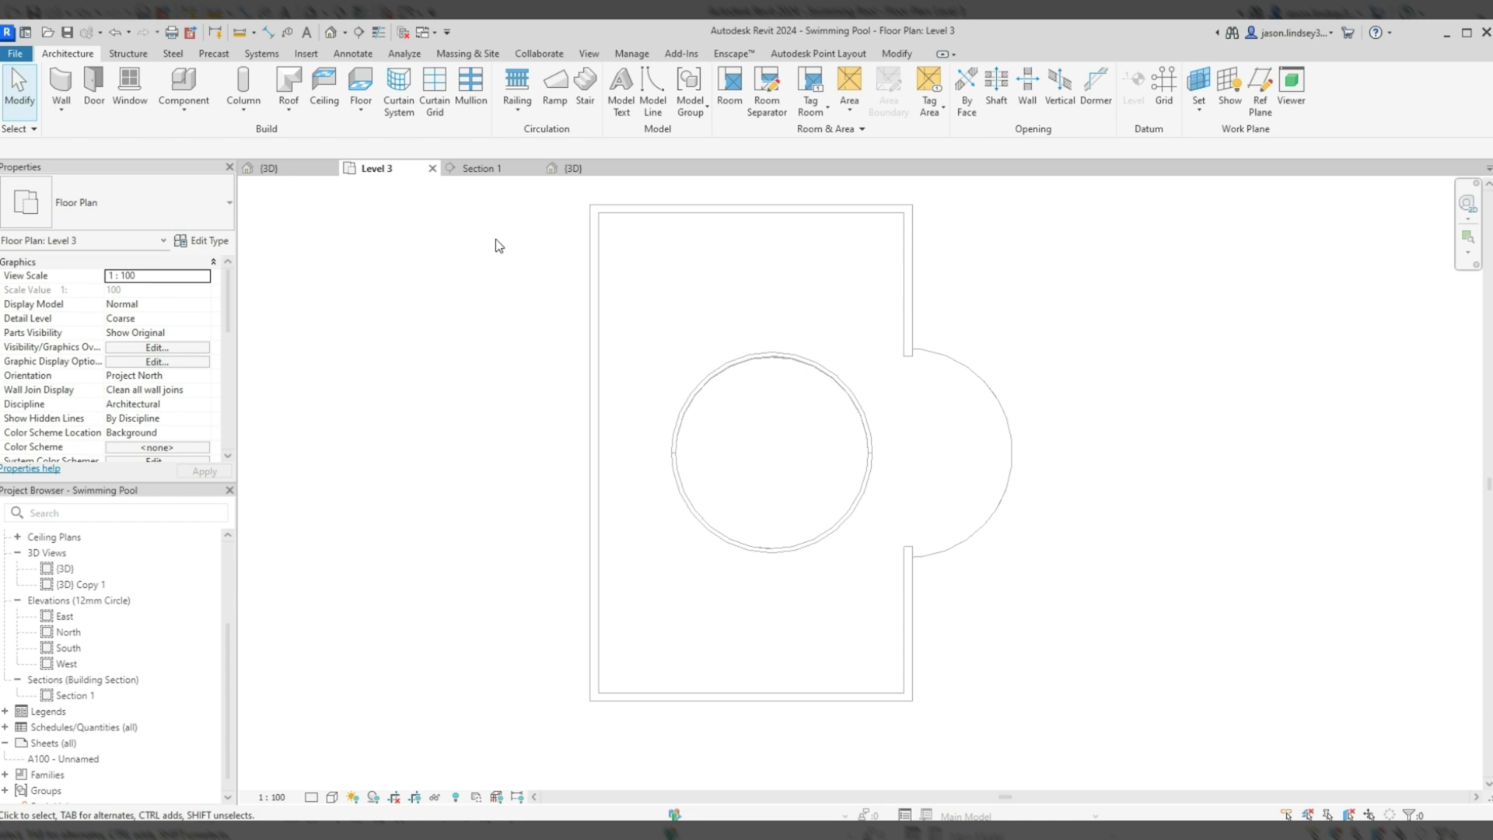
# Step: Start loading a family and browse to the Mass folder of the Metric Library
pyautogui.click(298, 56)
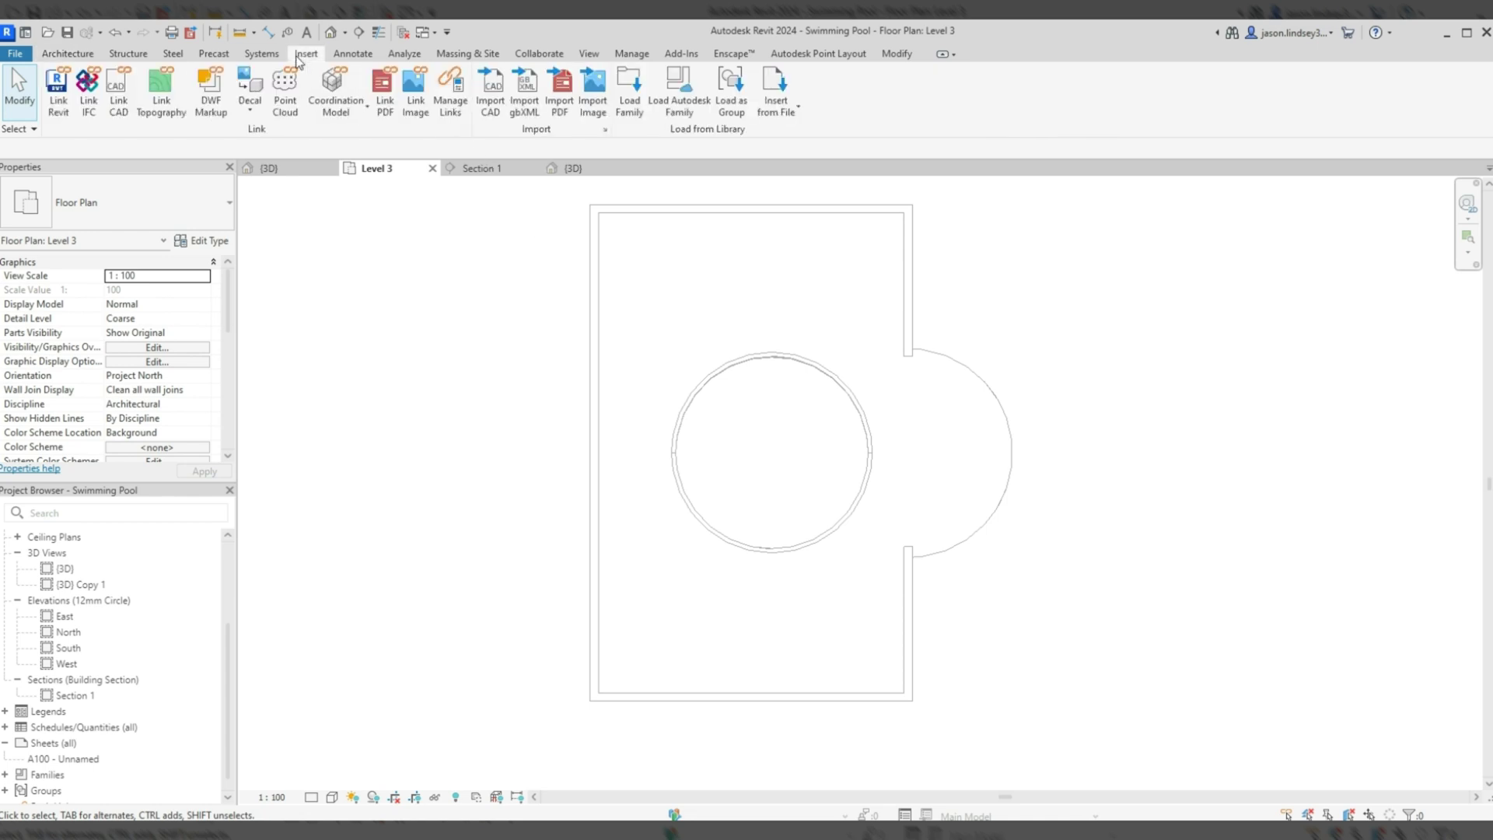
pyautogui.click(630, 82)
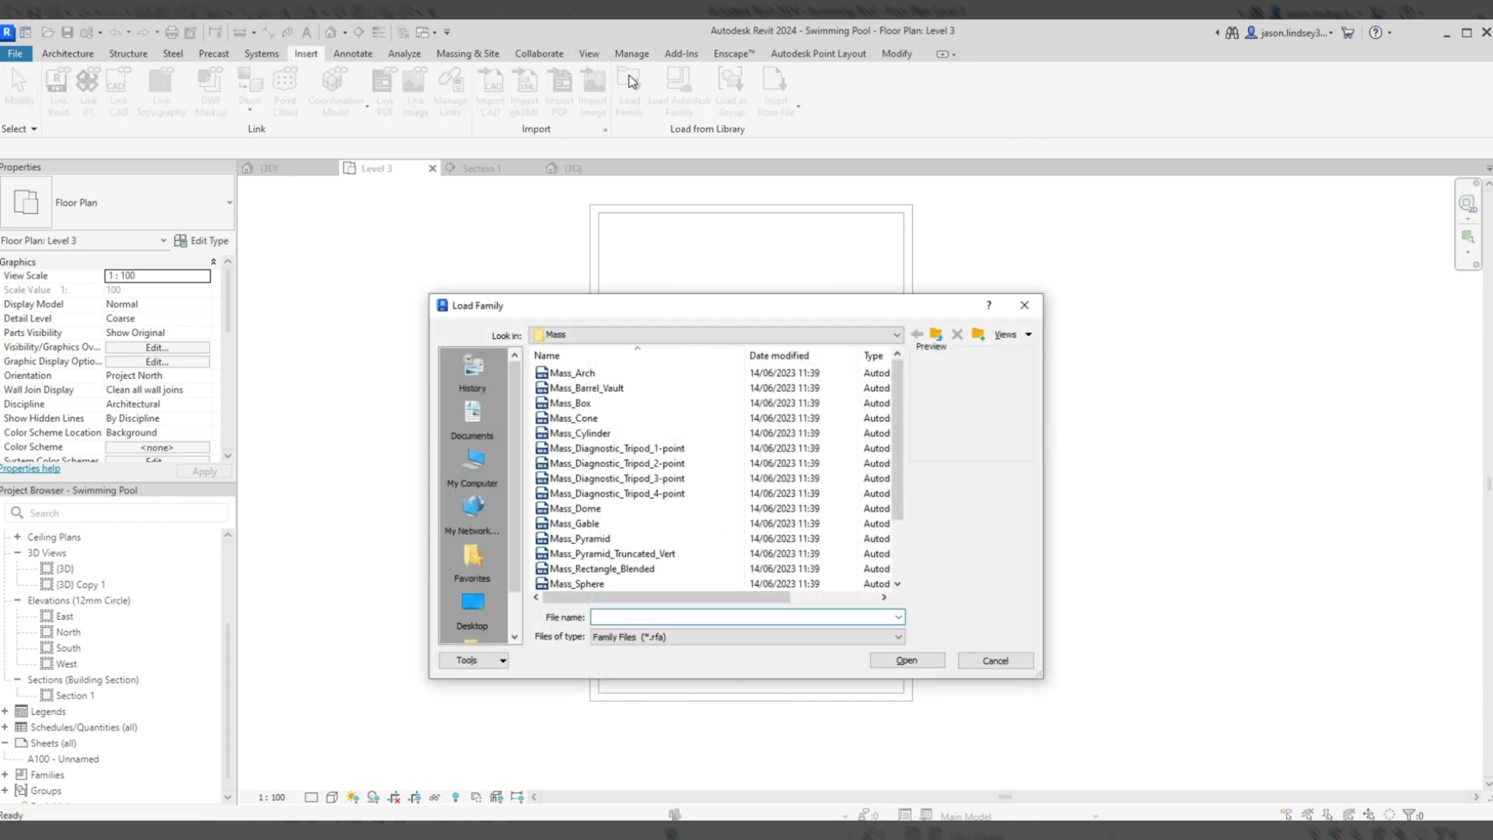
pyautogui.click(471, 639)
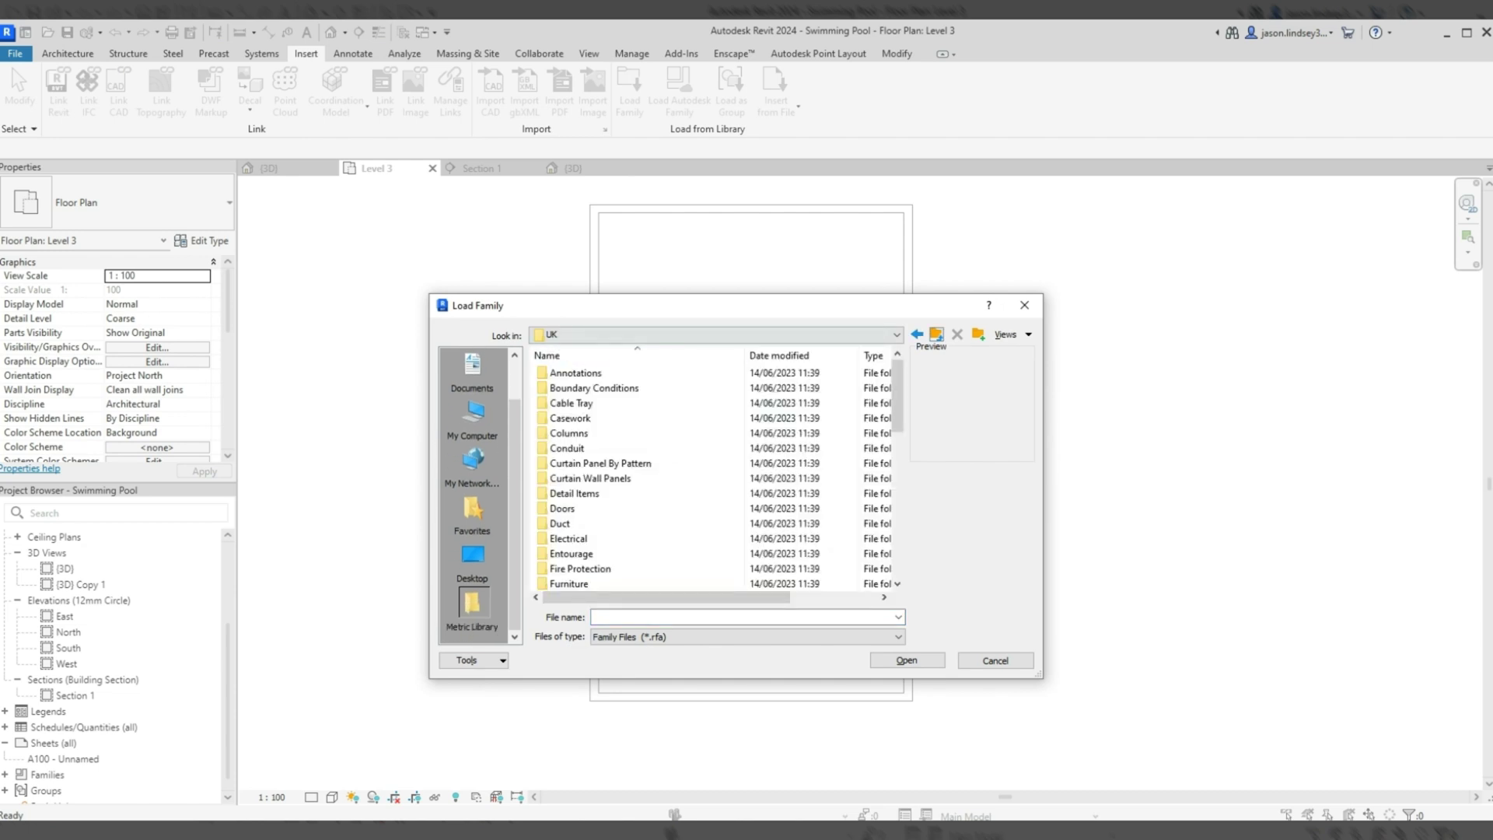
pyautogui.scroll(-1, 622, 388)
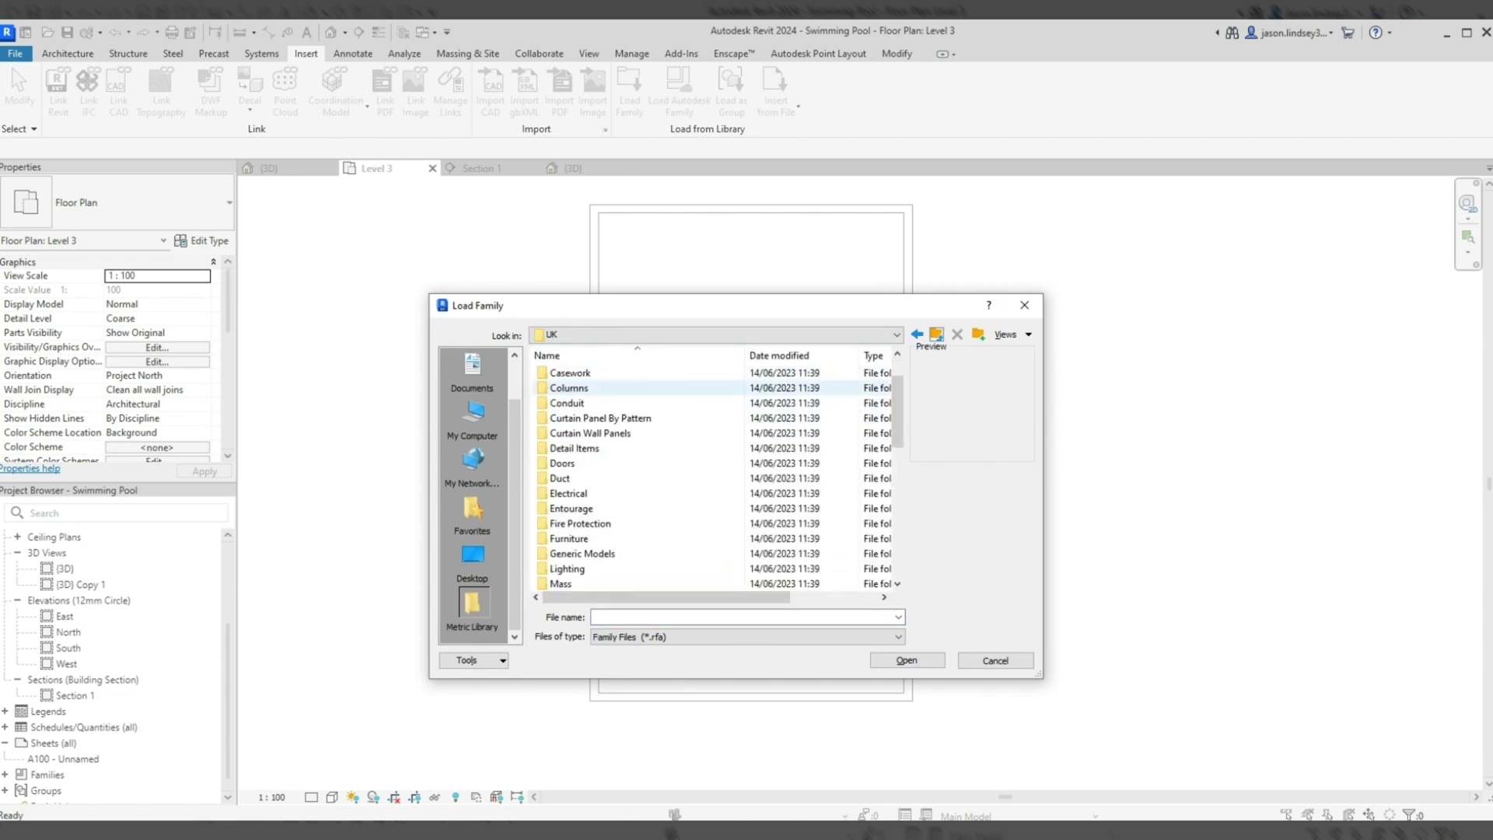
pyautogui.scroll(-2, 622, 388)
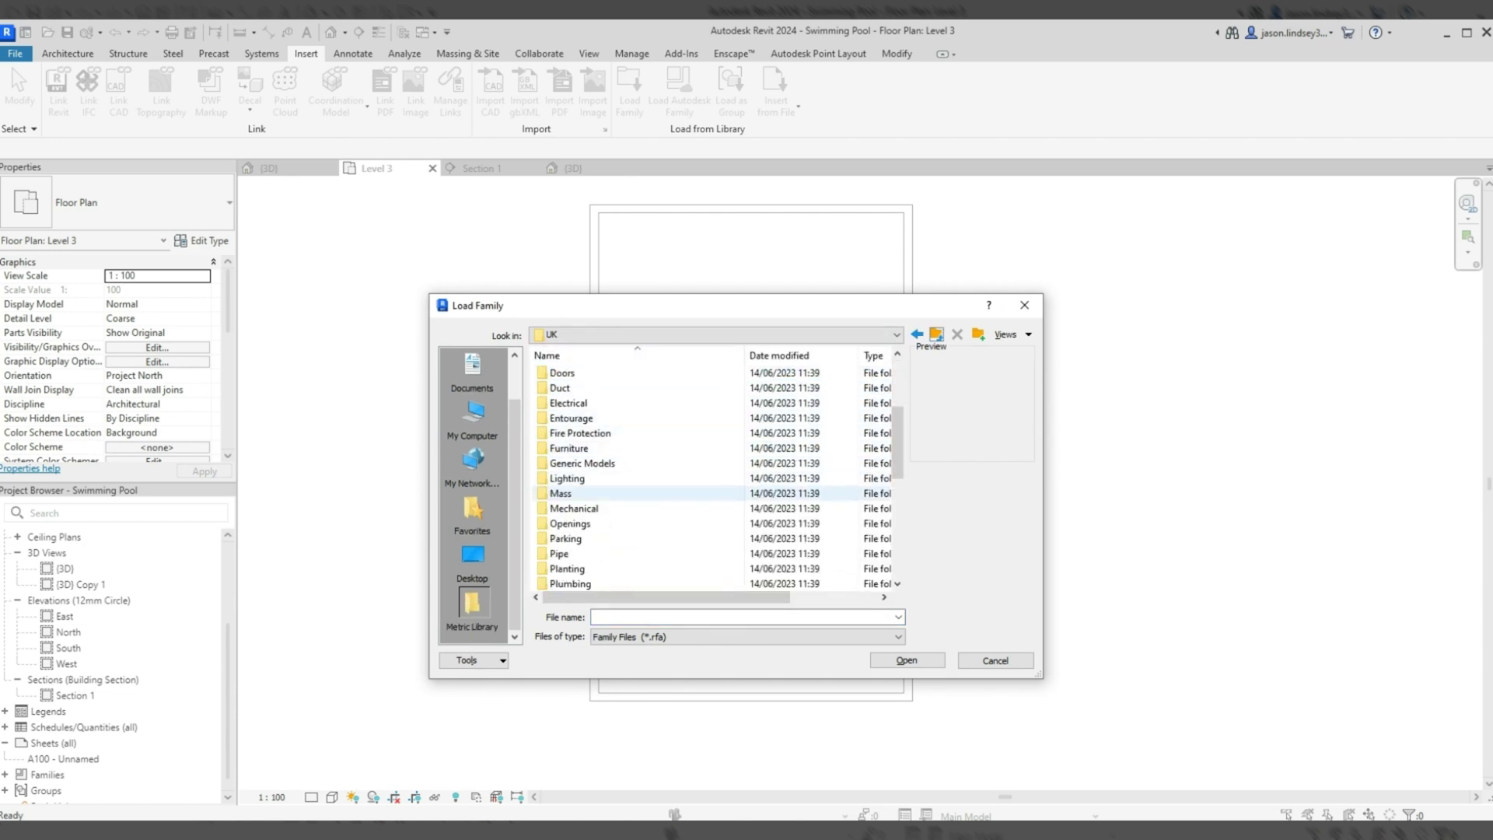
pyautogui.doubleClick(564, 495)
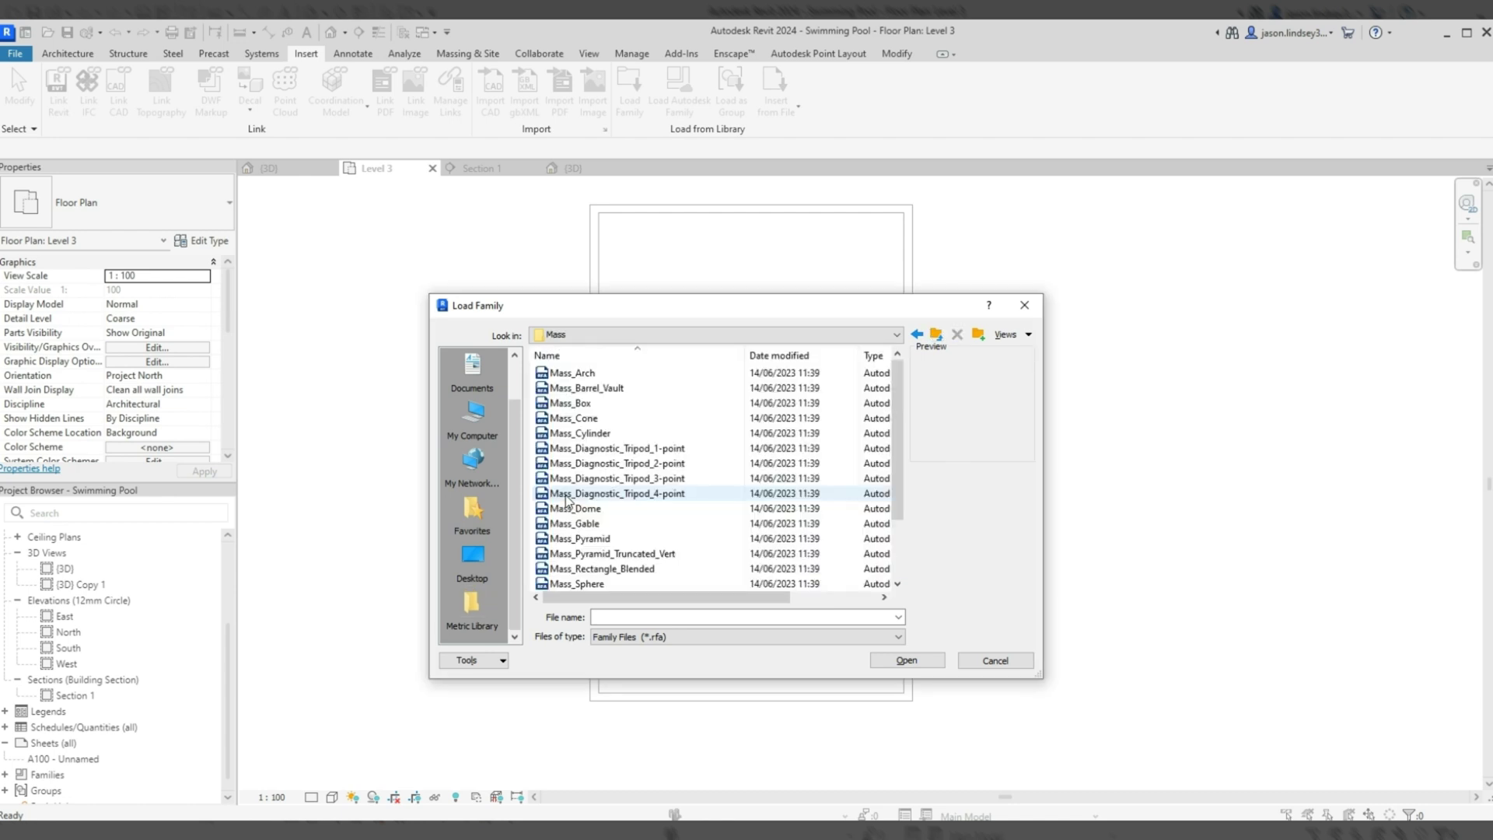
# Step: Preview the available mass families and load Mass_Dome into the project
pyautogui.click(599, 373)
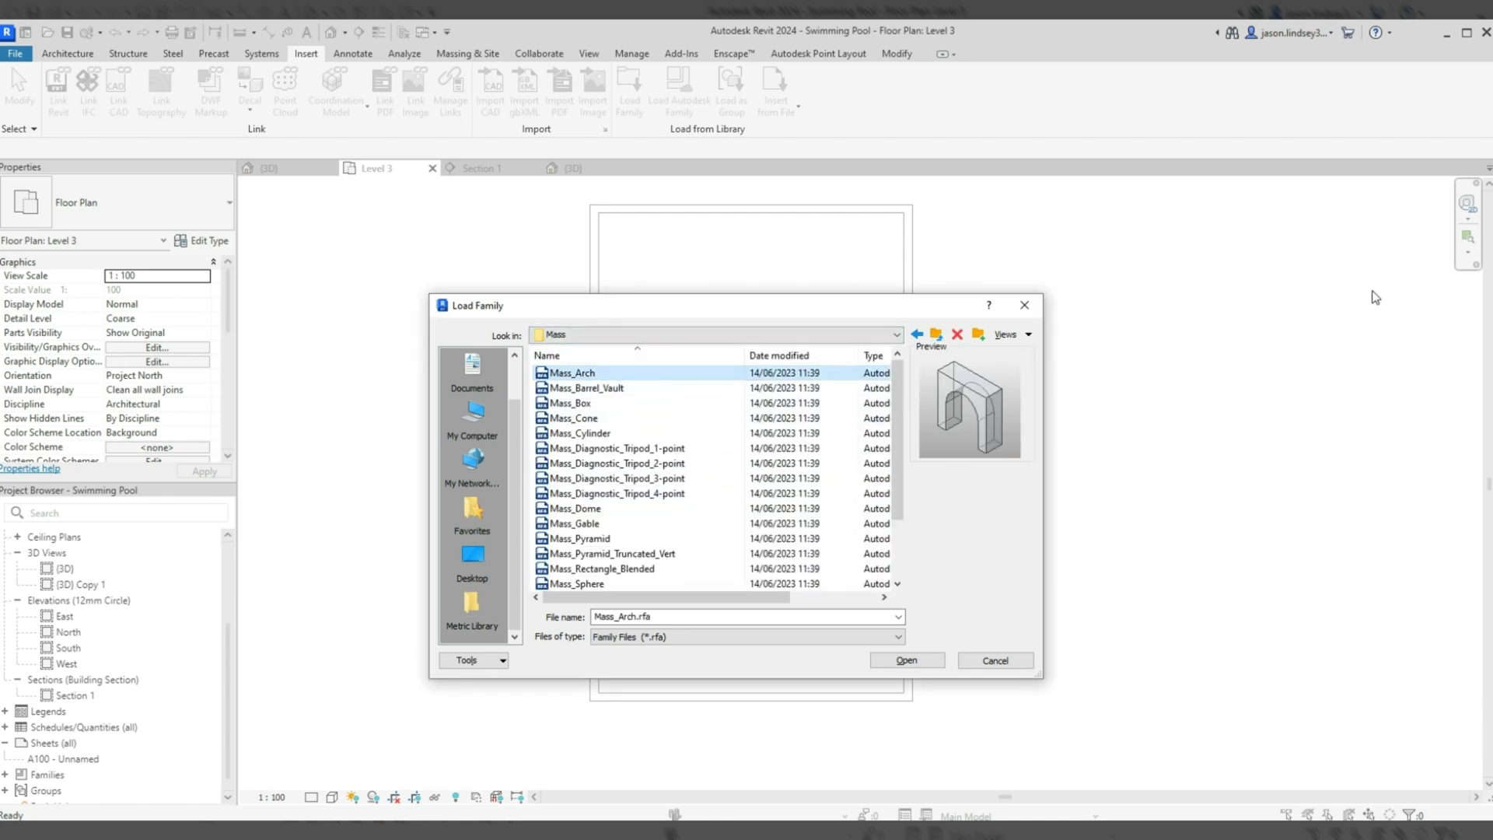
pyautogui.press('Down')
pyautogui.press('Down')
pyautogui.press('Down')
pyautogui.press('Down')
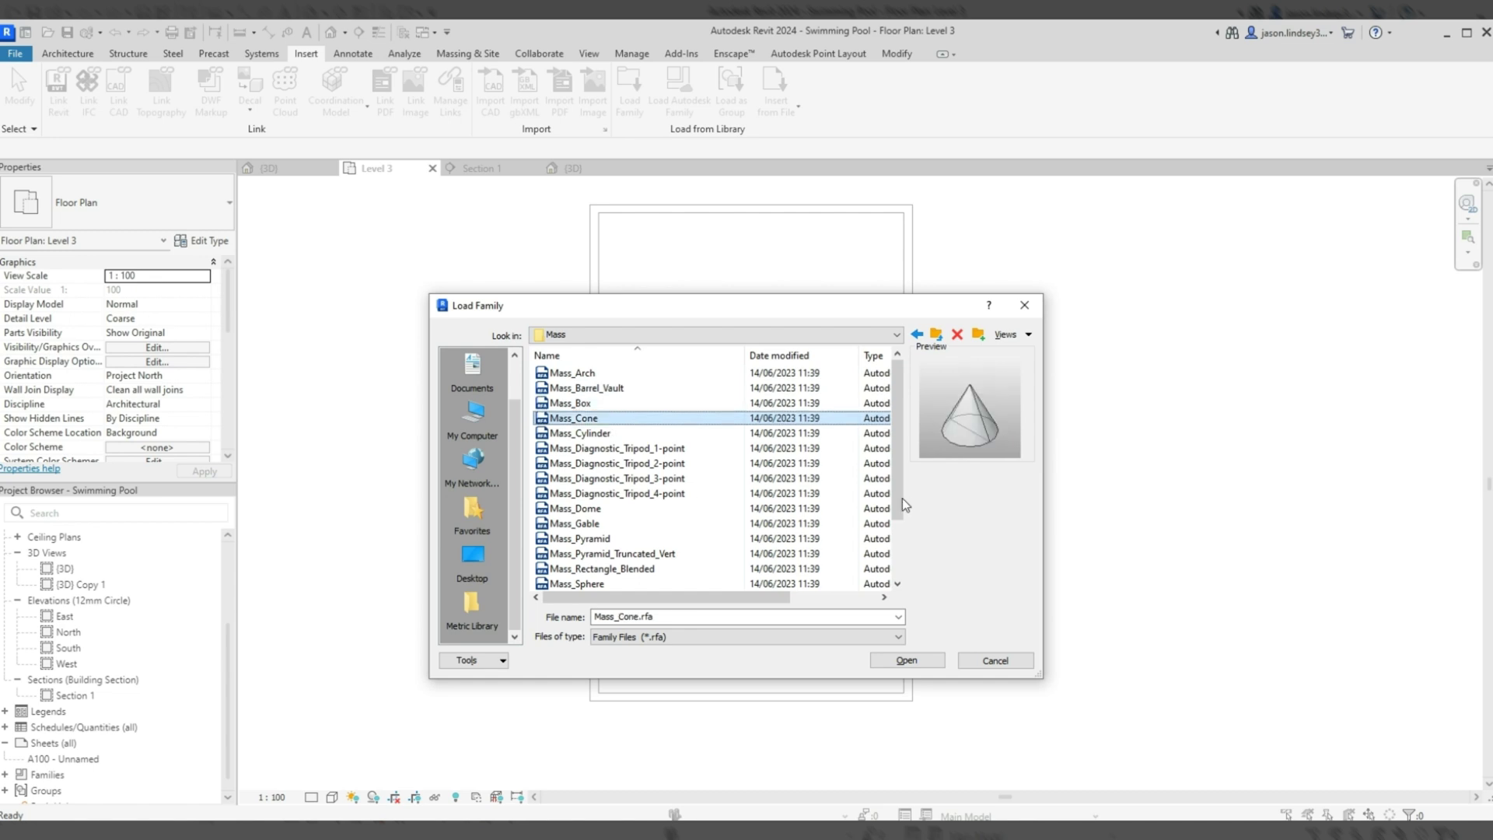
pyautogui.press('Down')
pyautogui.press('Down')
pyautogui.press('Down')
pyautogui.press('Down')
pyautogui.press('Down')
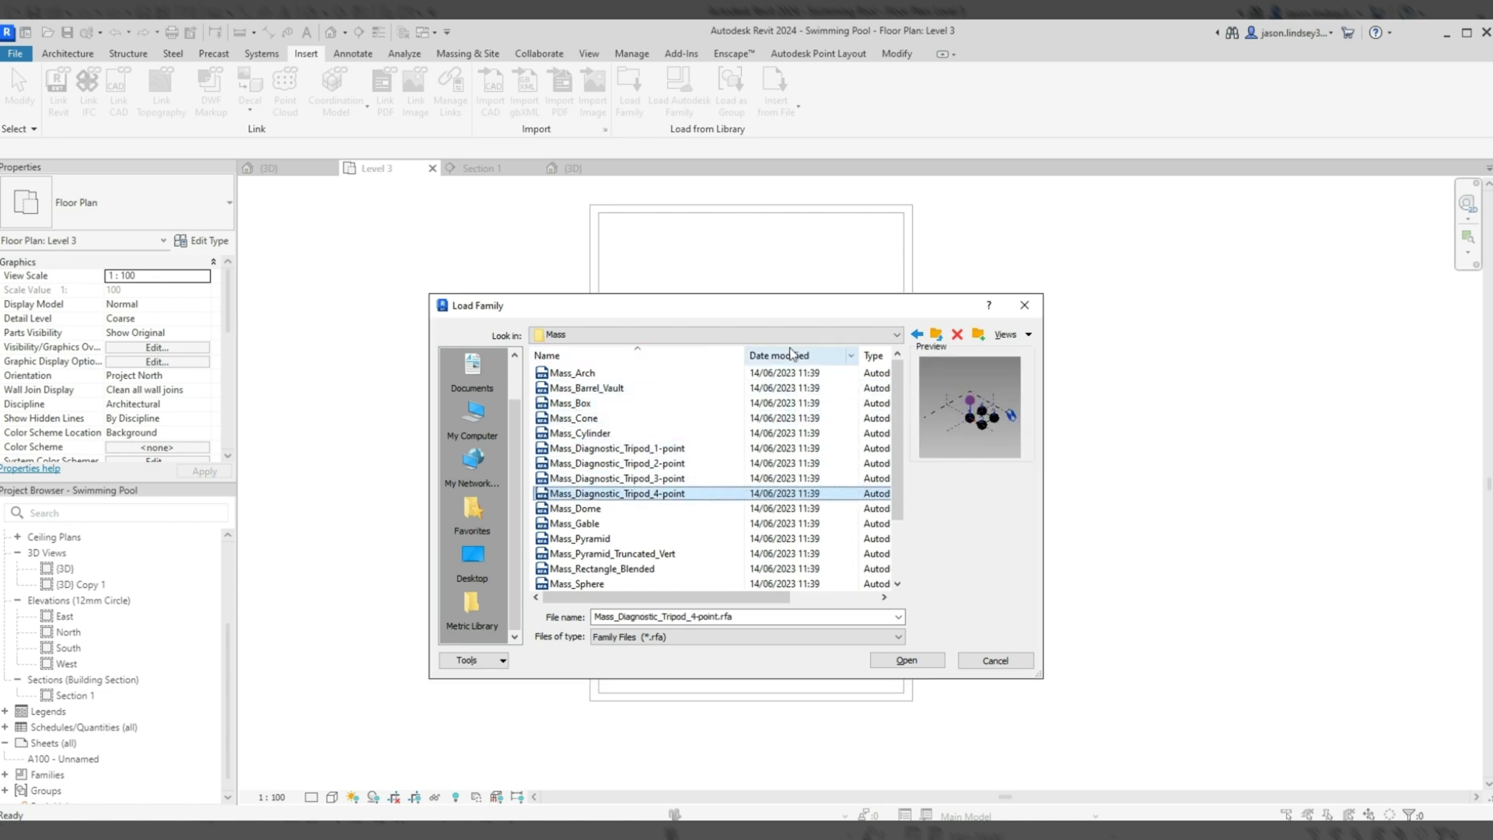
pyautogui.doubleClick(589, 508)
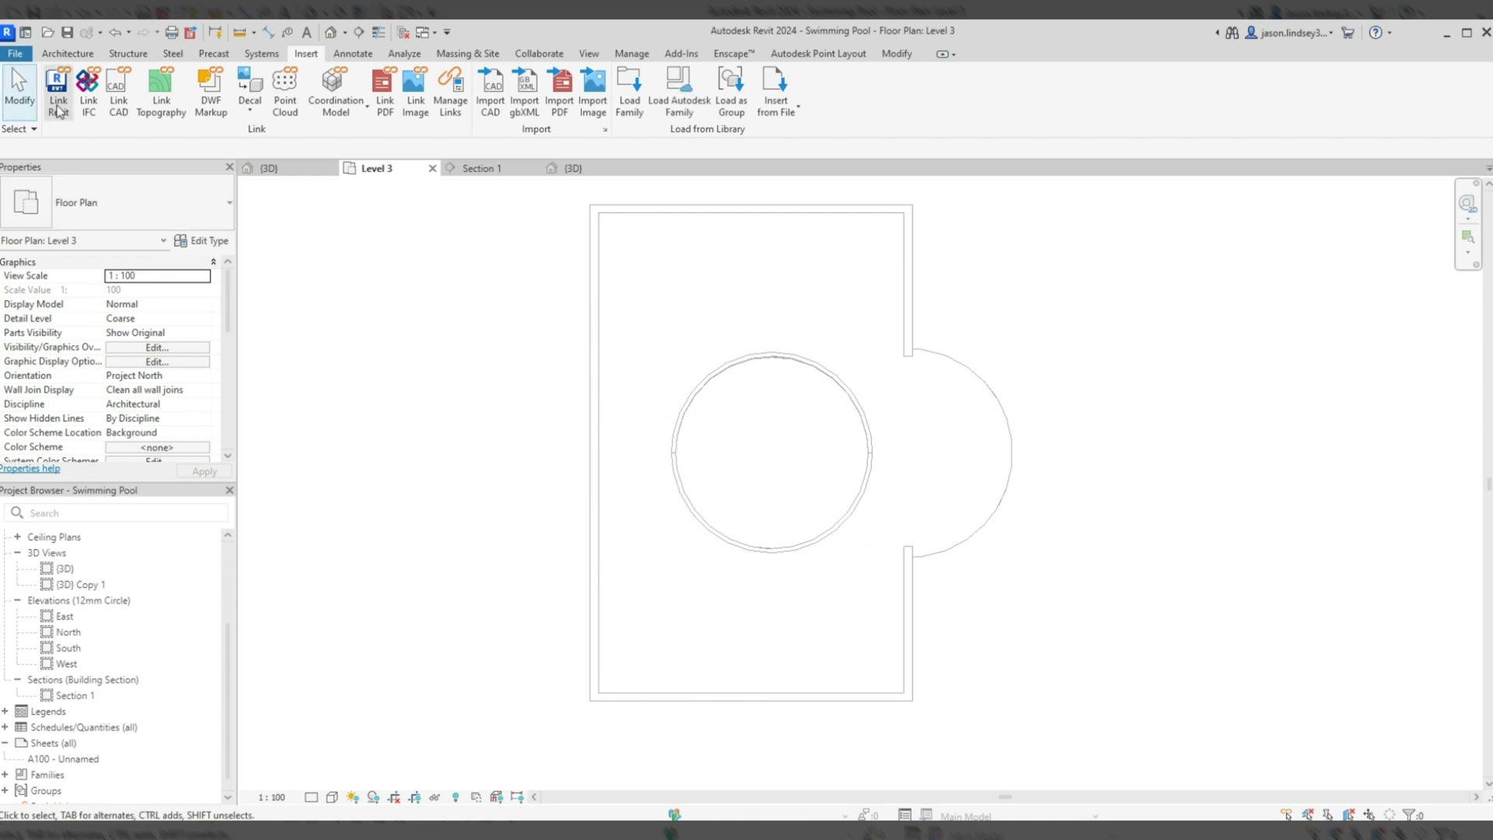
# Step: Start placing the Mass_Dome component on the Level 3 work plane and enable Show Mass Form and Floors
pyautogui.click(68, 53)
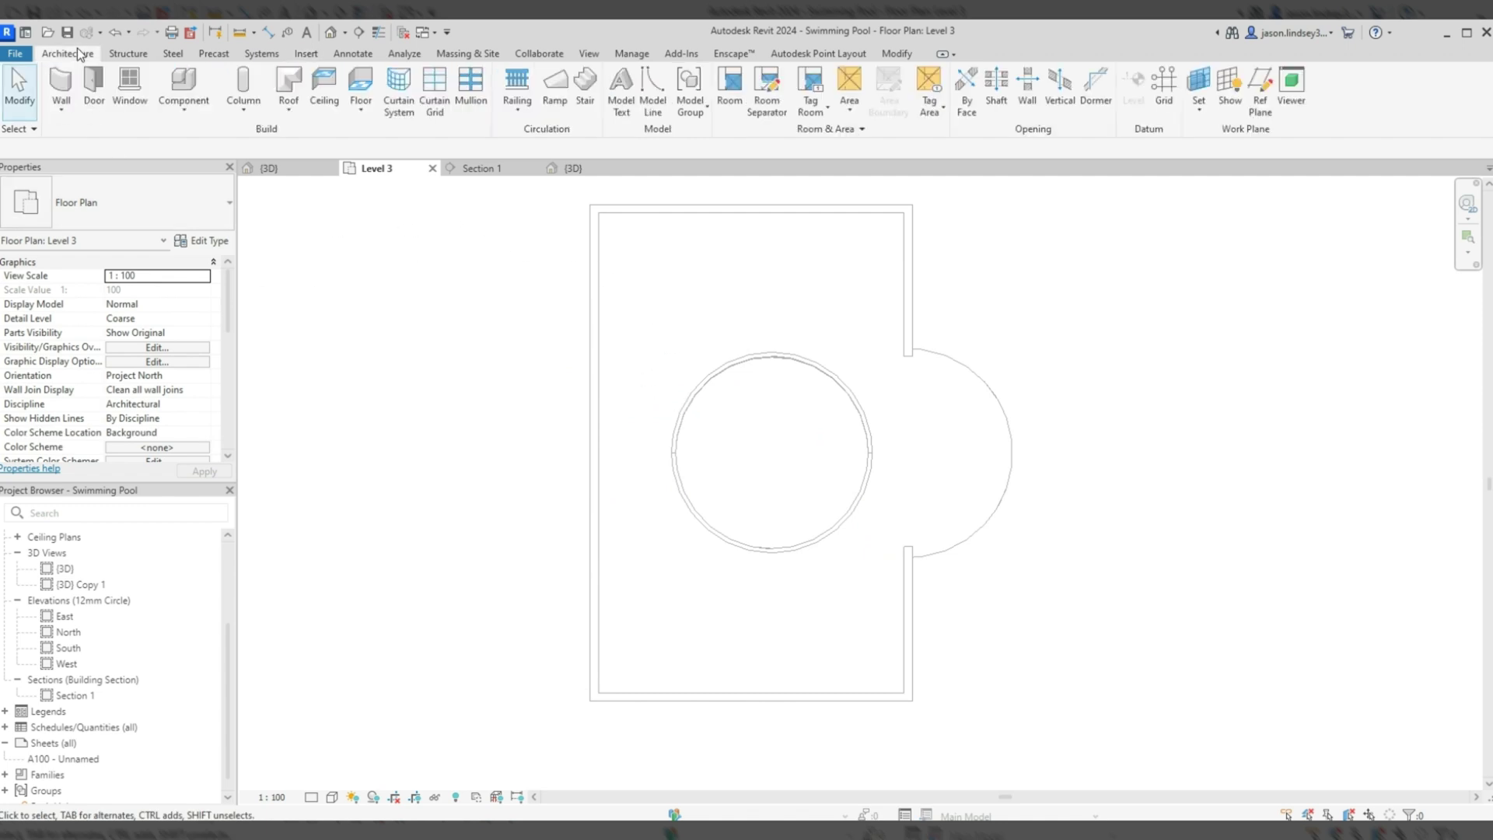
pyautogui.click(187, 81)
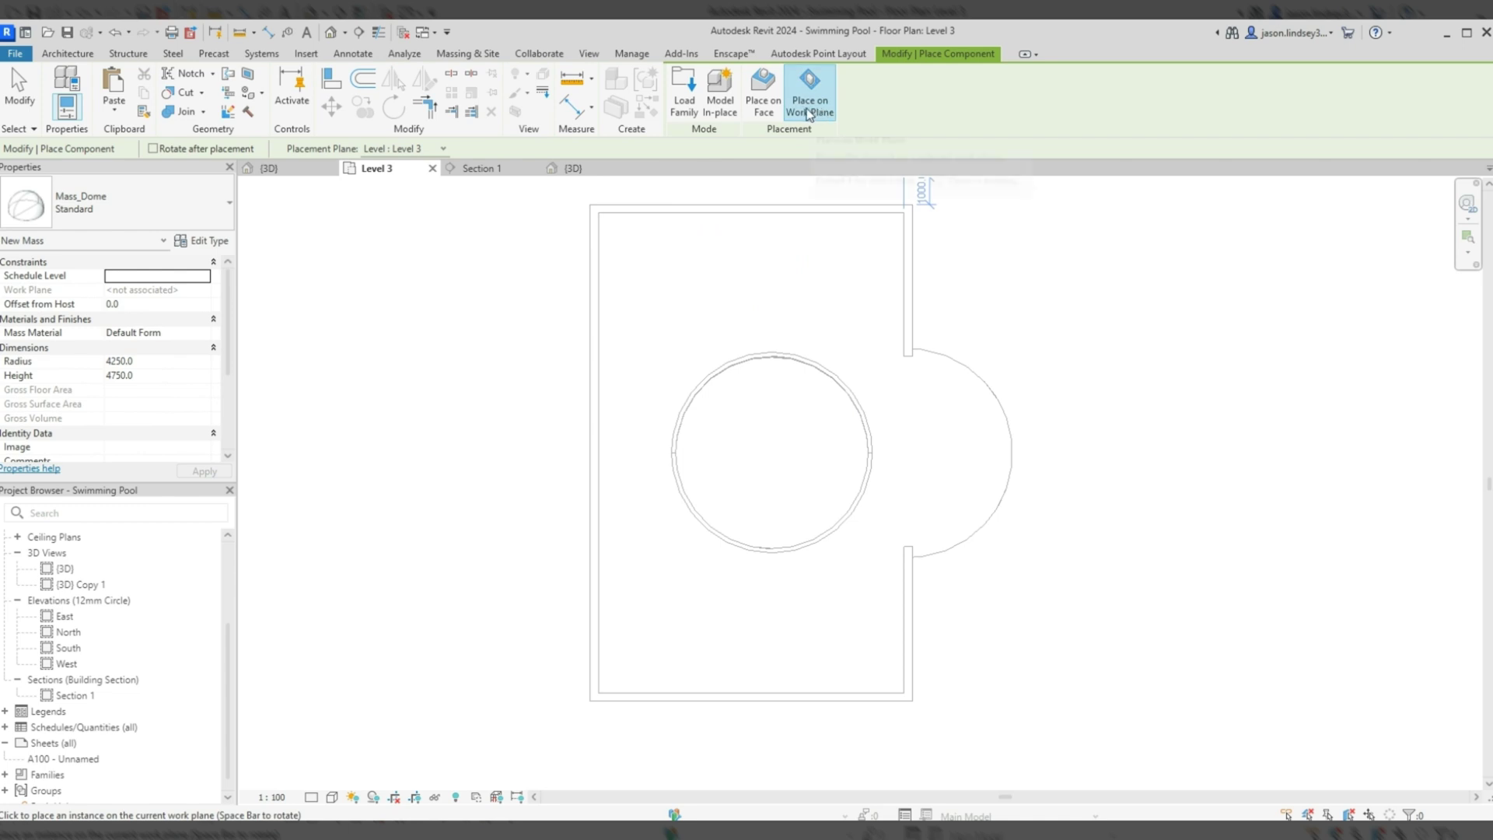
pyautogui.click(766, 105)
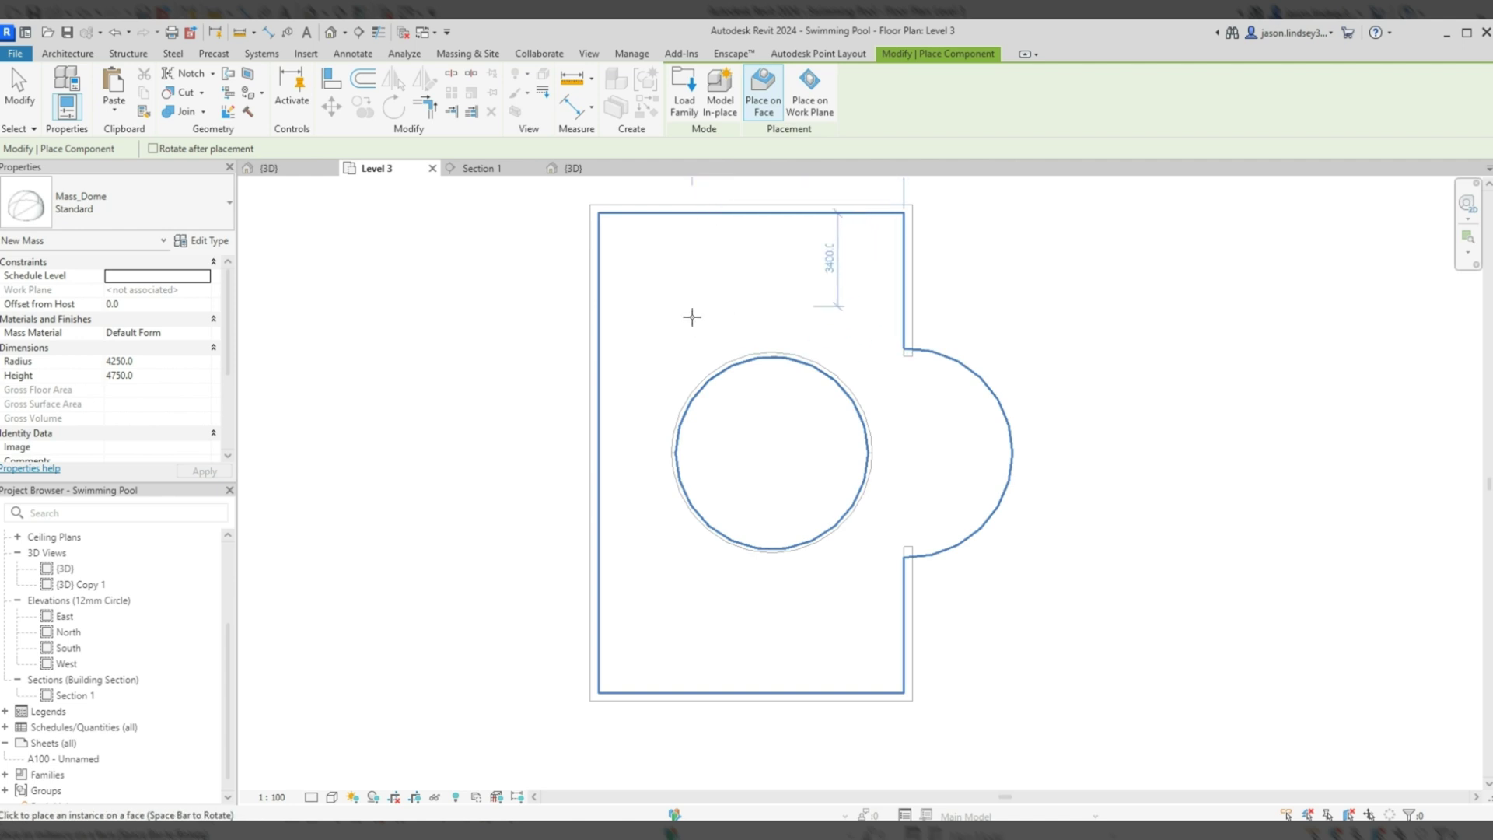
pyautogui.click(815, 98)
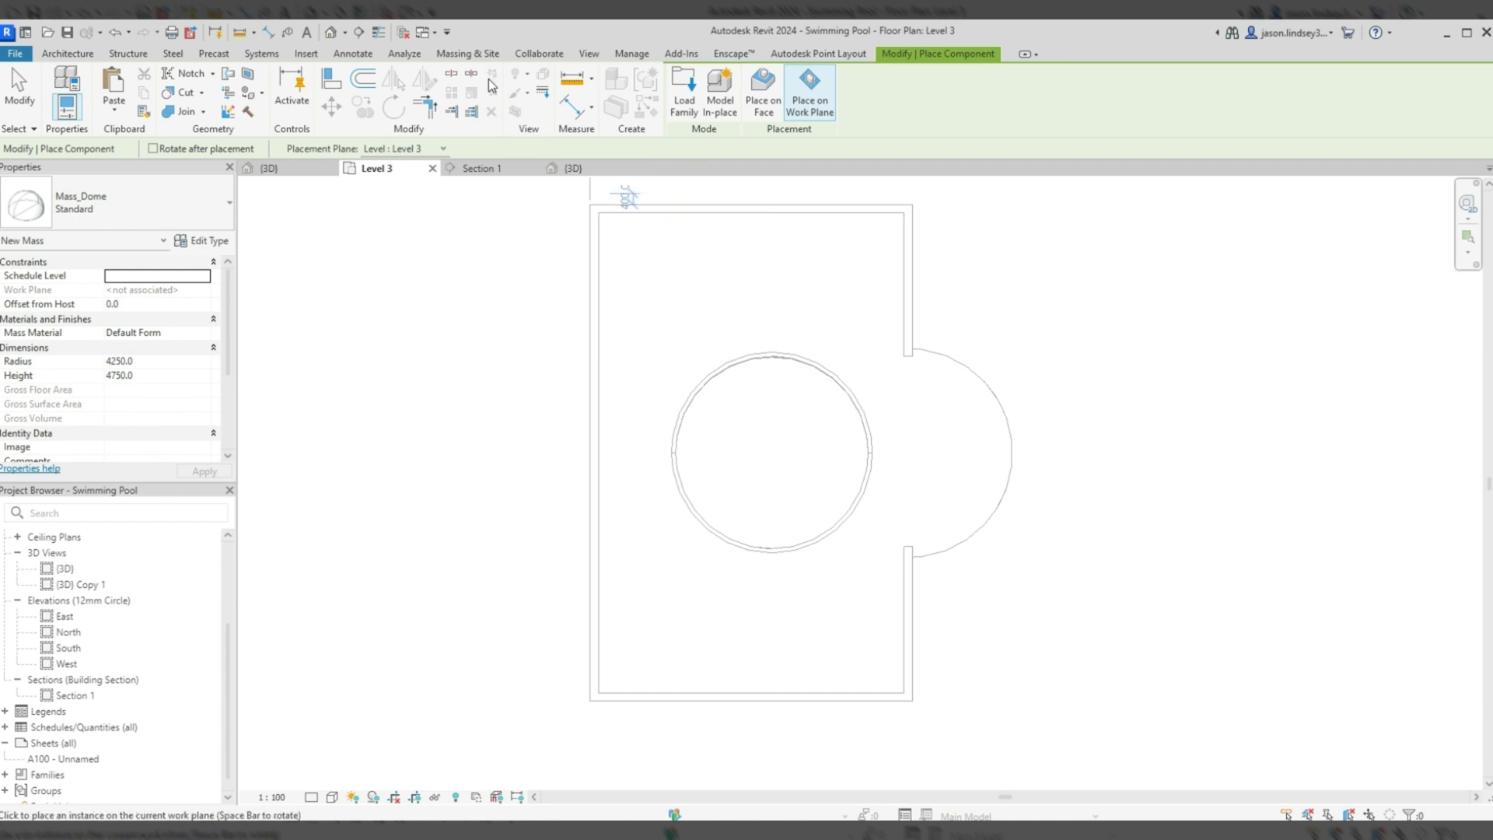
pyautogui.click(466, 53)
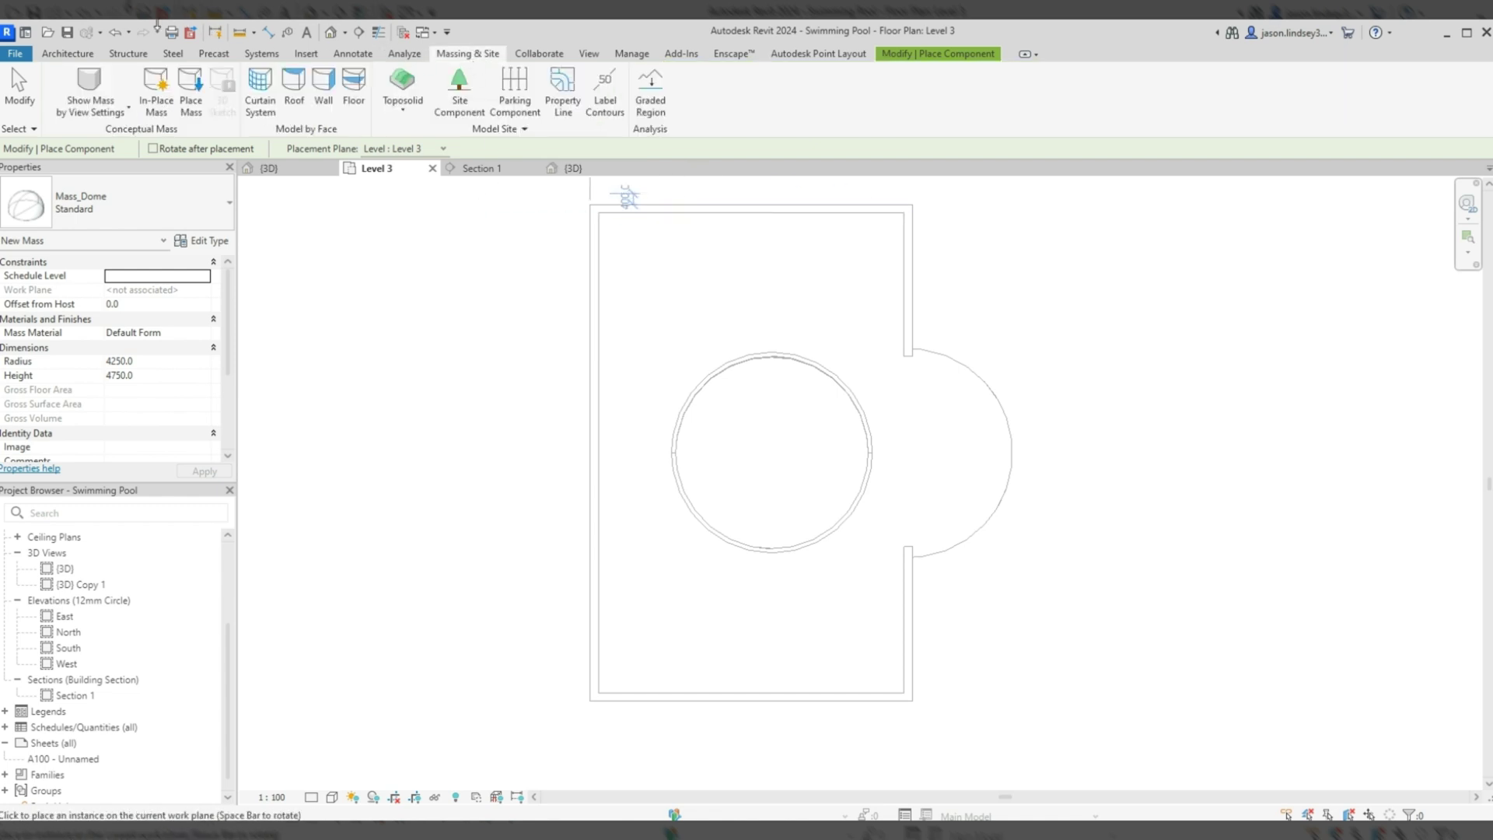
pyautogui.click(86, 76)
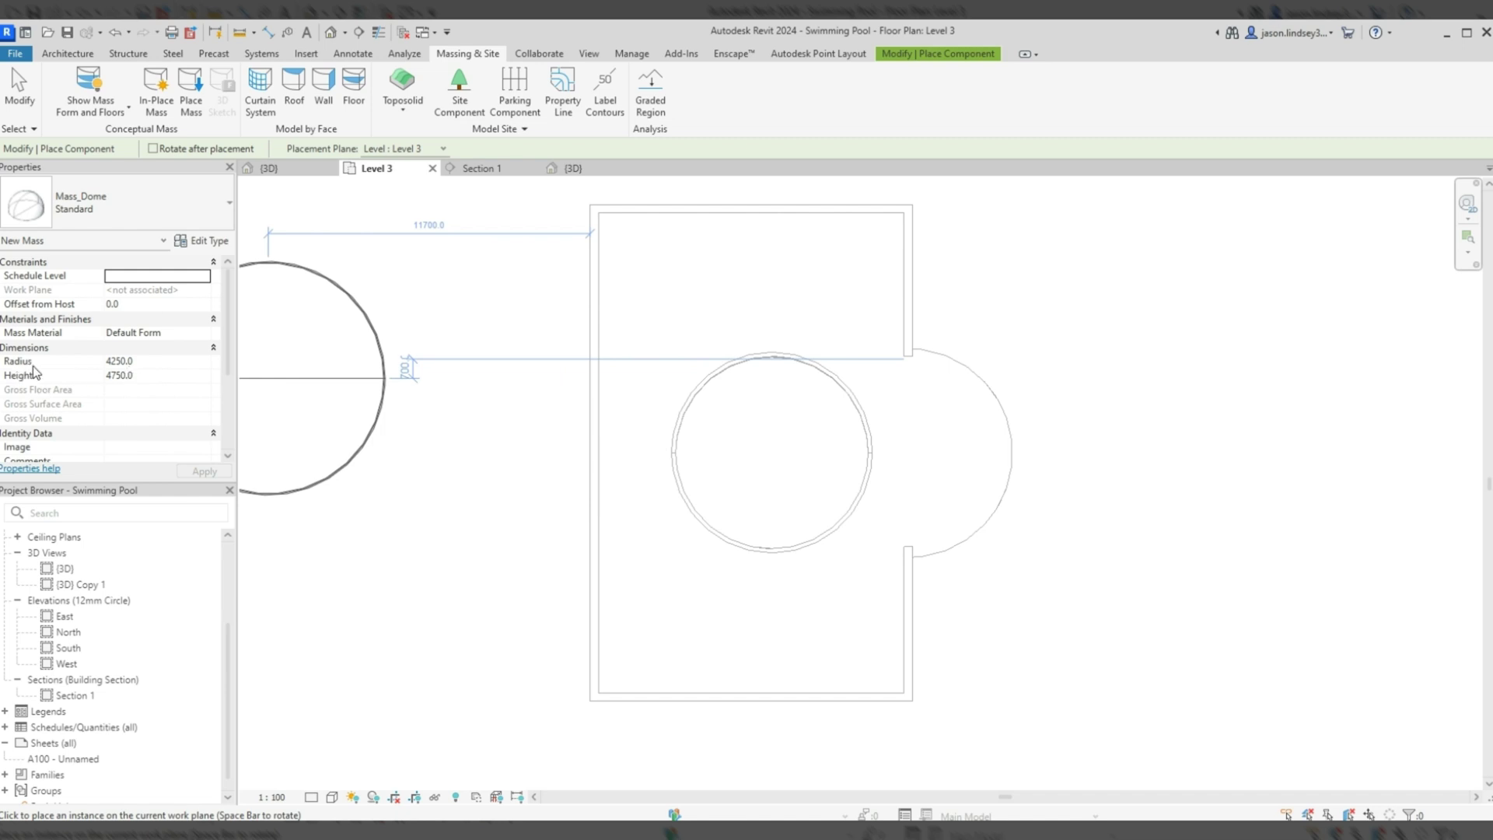
# Step: Set both the radius and the height of the new dome mass to 3650
pyautogui.click(153, 361)
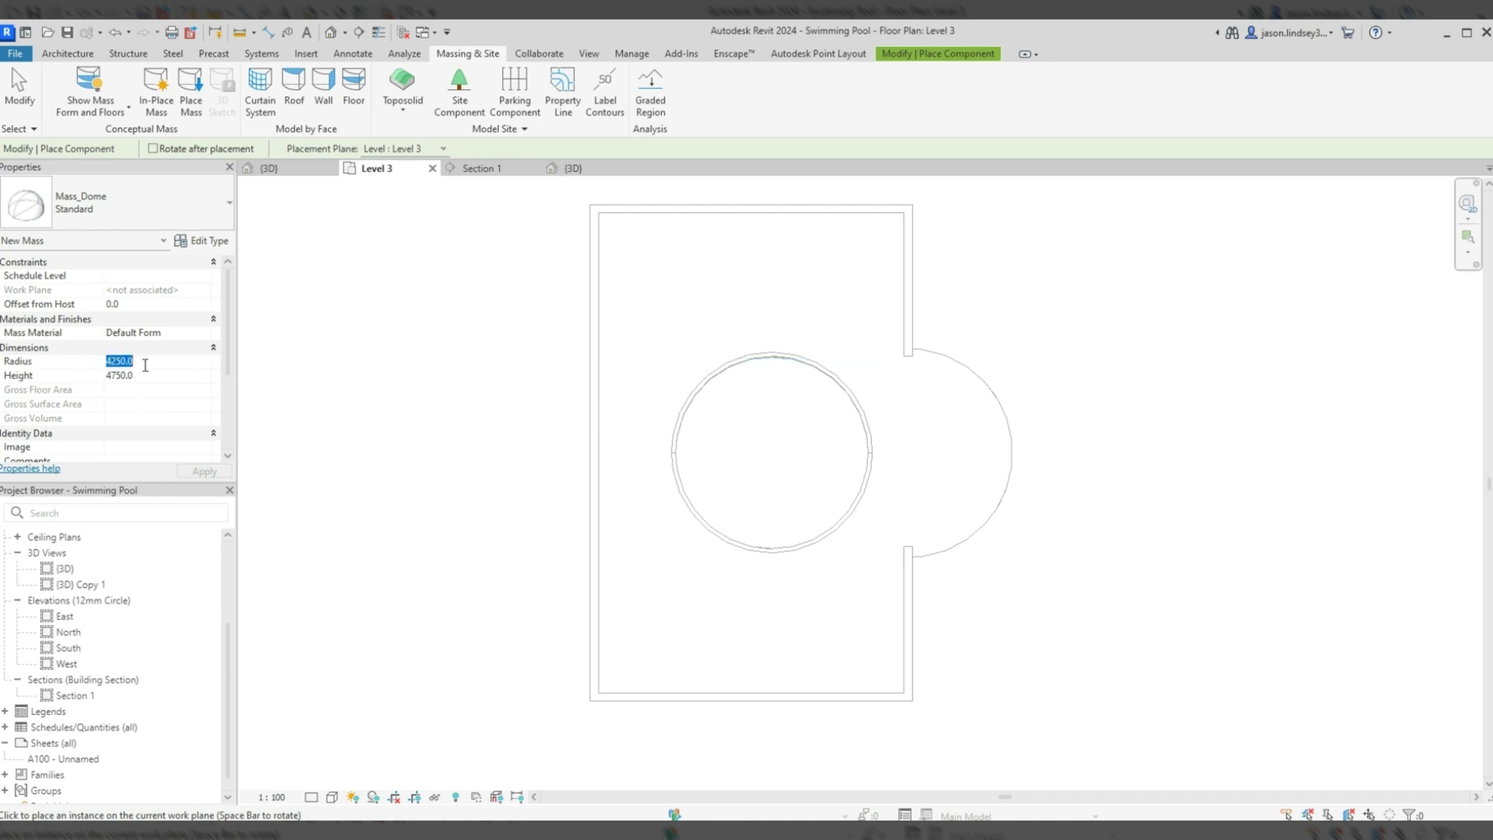
pyautogui.write('3650')
pyautogui.click(200, 470)
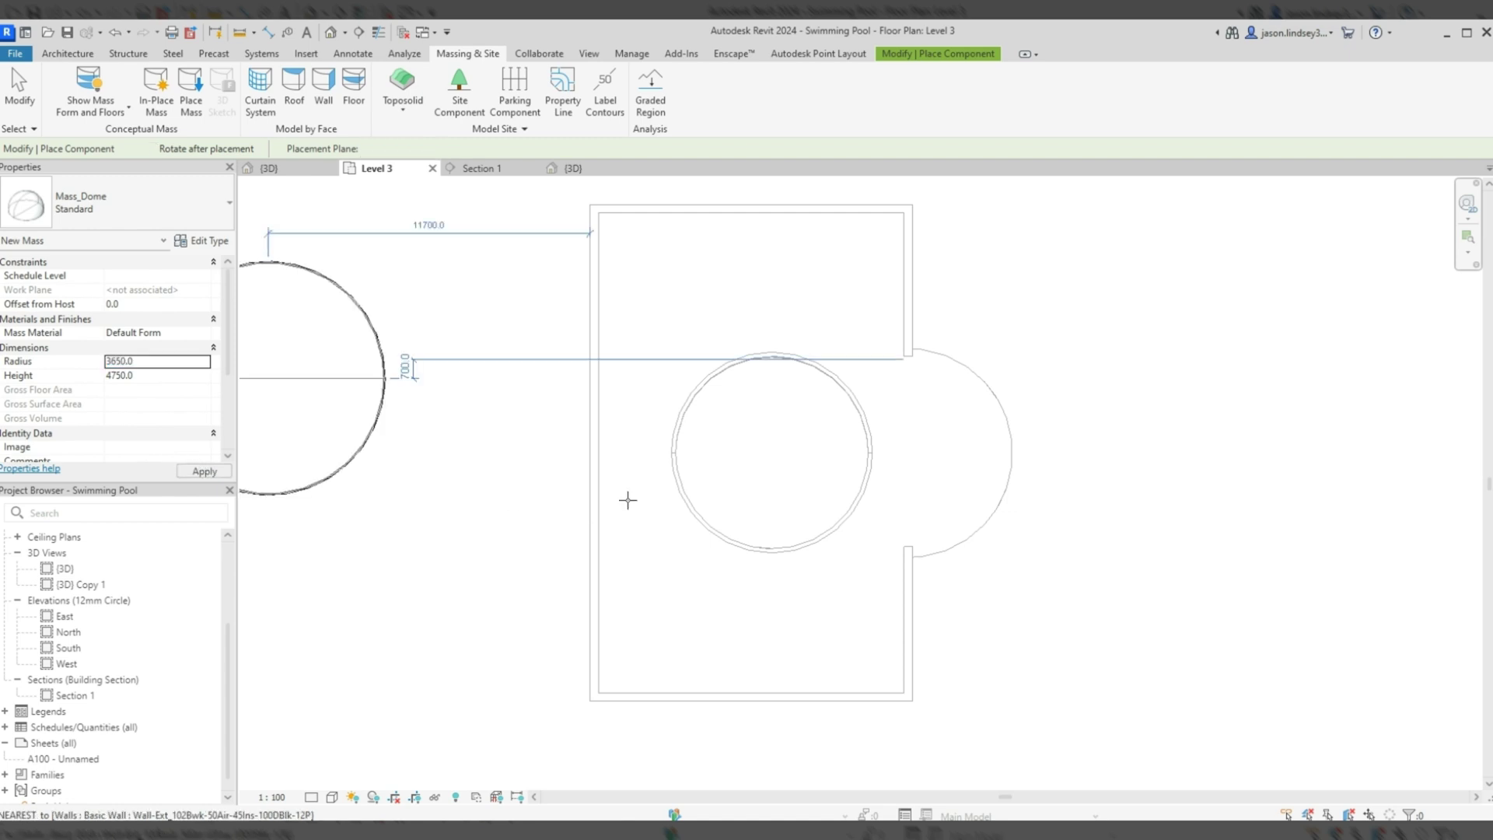
pyautogui.click(152, 375)
pyautogui.write('3650')
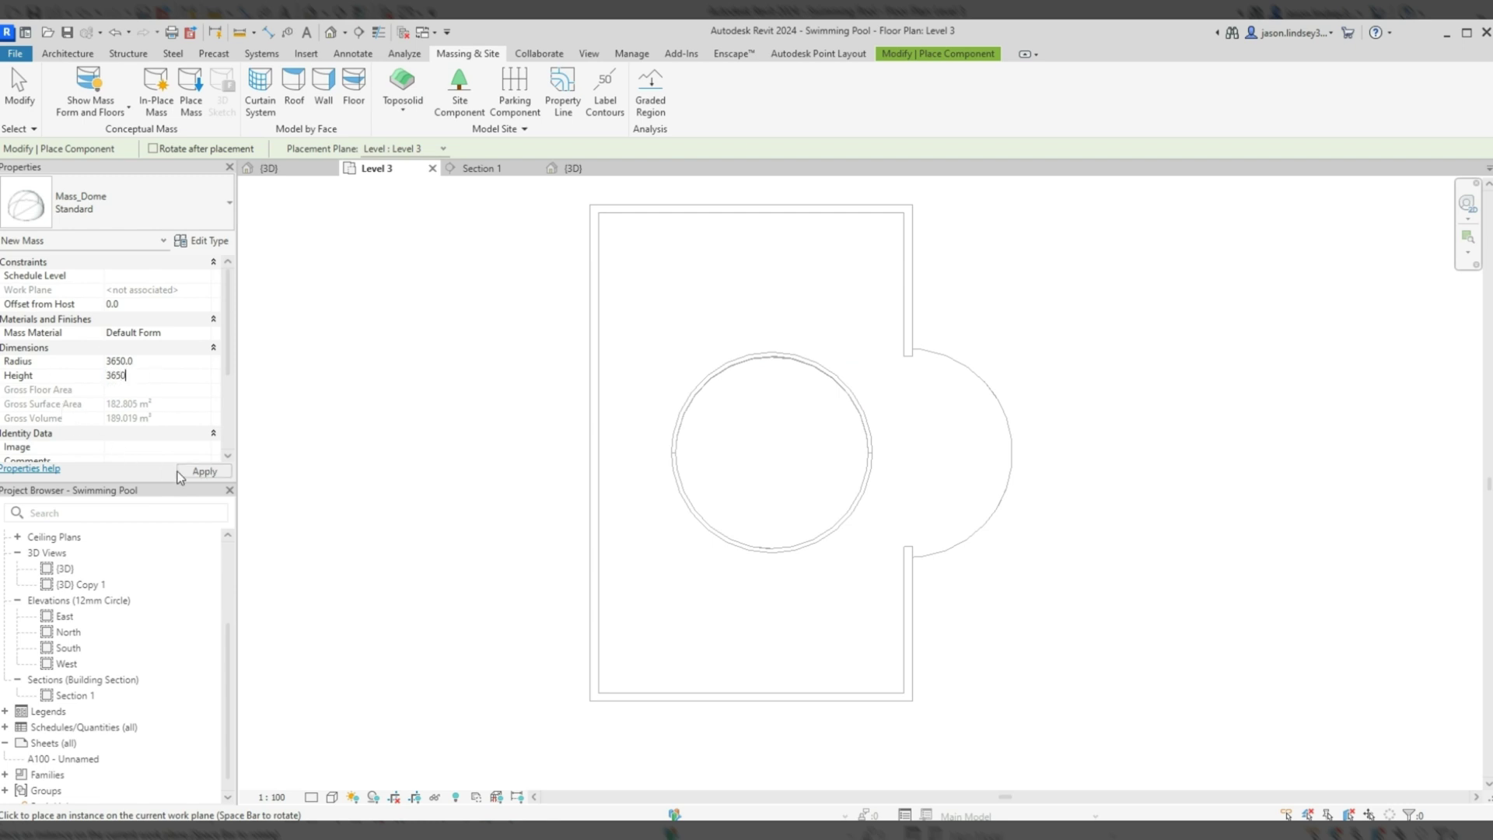
pyautogui.click(197, 472)
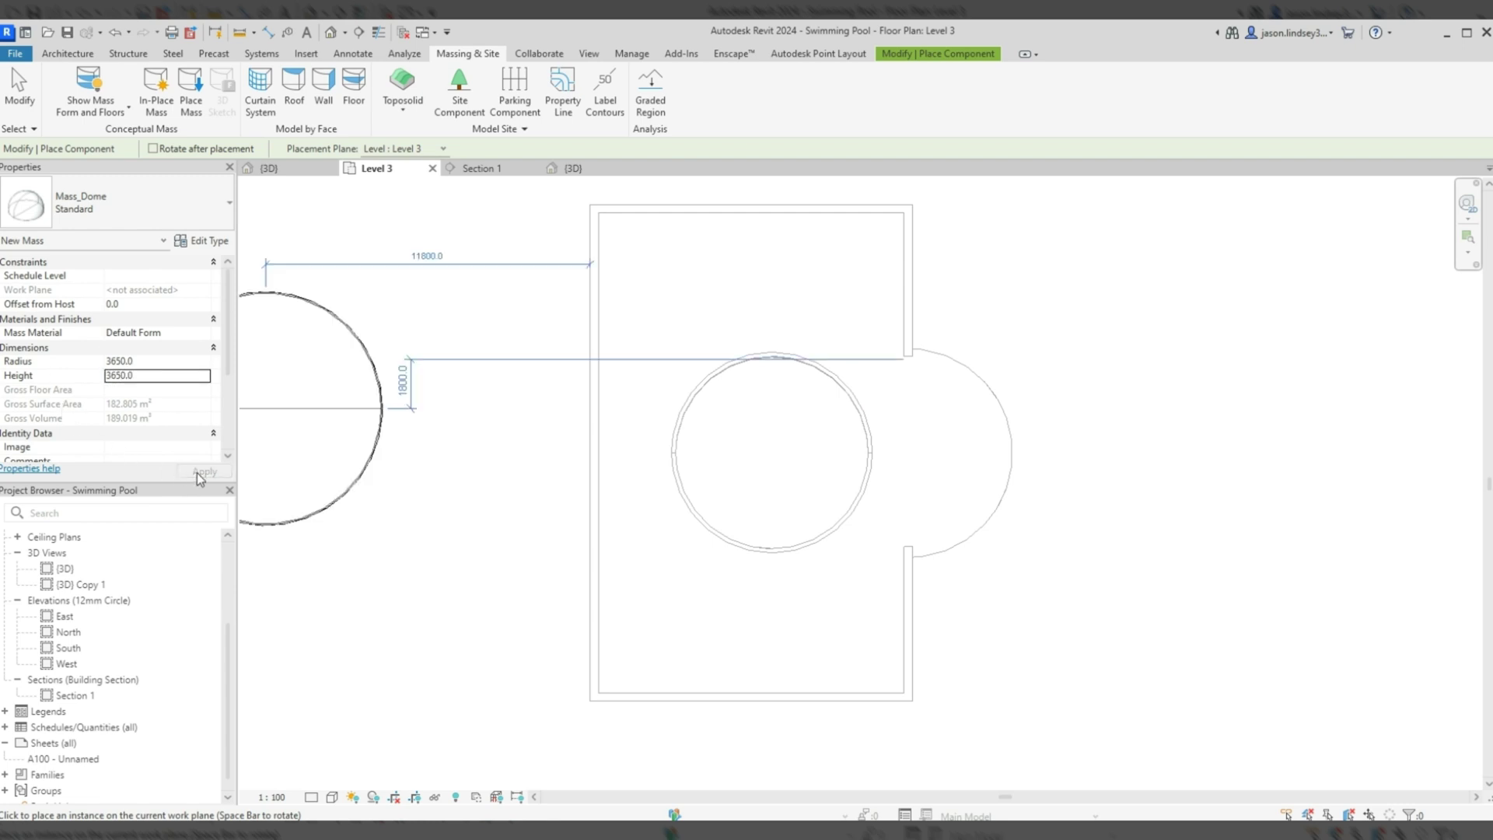
# Step: Place the dome mass at the centre of the circular roof opening and check it in the 3D view
pyautogui.click(772, 452)
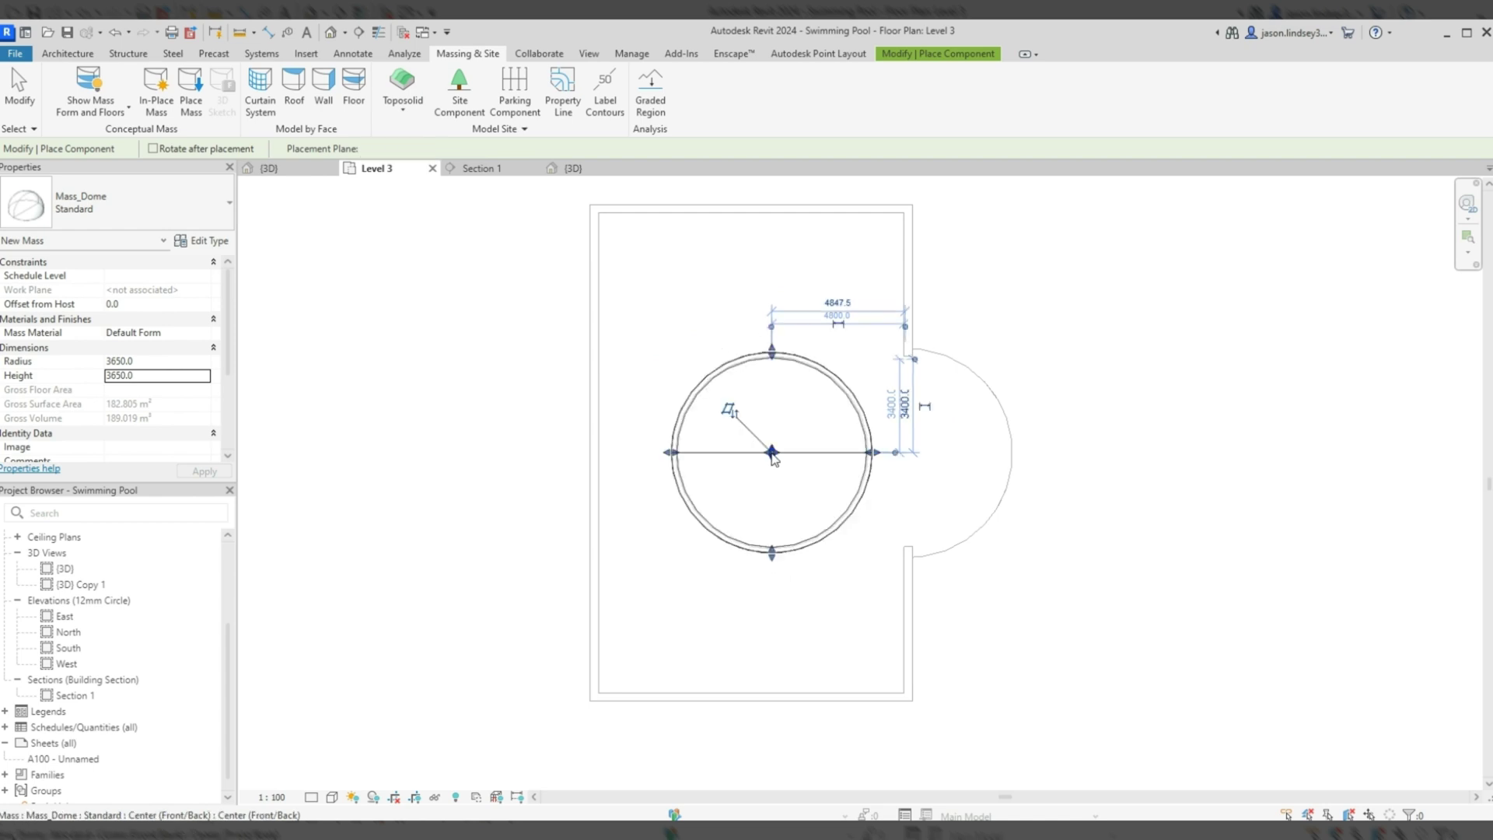
pyautogui.click(302, 170)
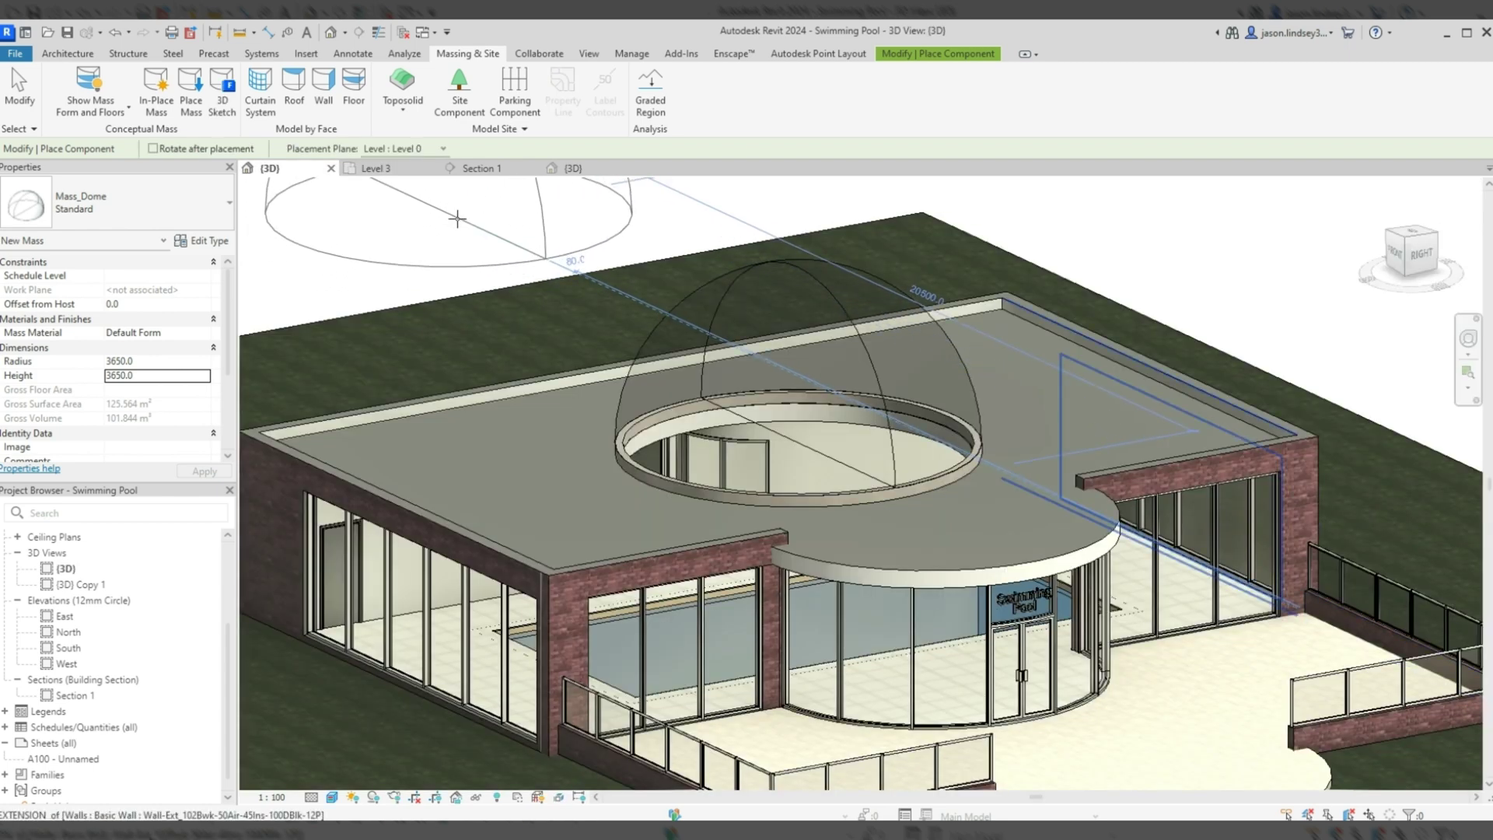
pyautogui.press('Escape')
pyautogui.press('Escape')
pyautogui.scroll(2, 792, 355)
pyautogui.scroll(-2, 792, 355)
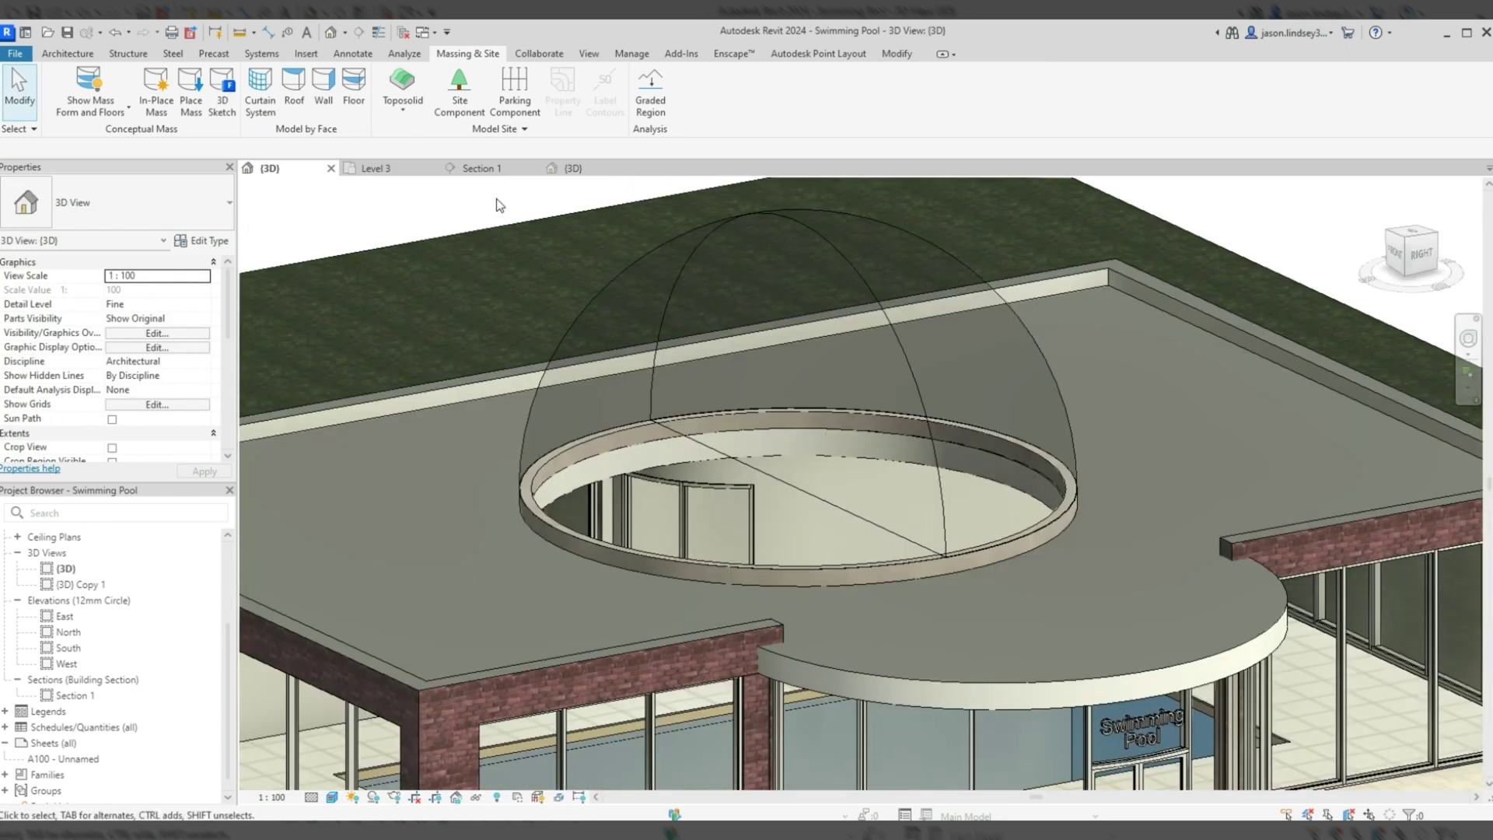
# Step: Extend the crop region of Section 1 upward above the top of the dome mass
pyautogui.click(379, 168)
pyautogui.click(476, 168)
pyautogui.scroll(-1, 790, 304)
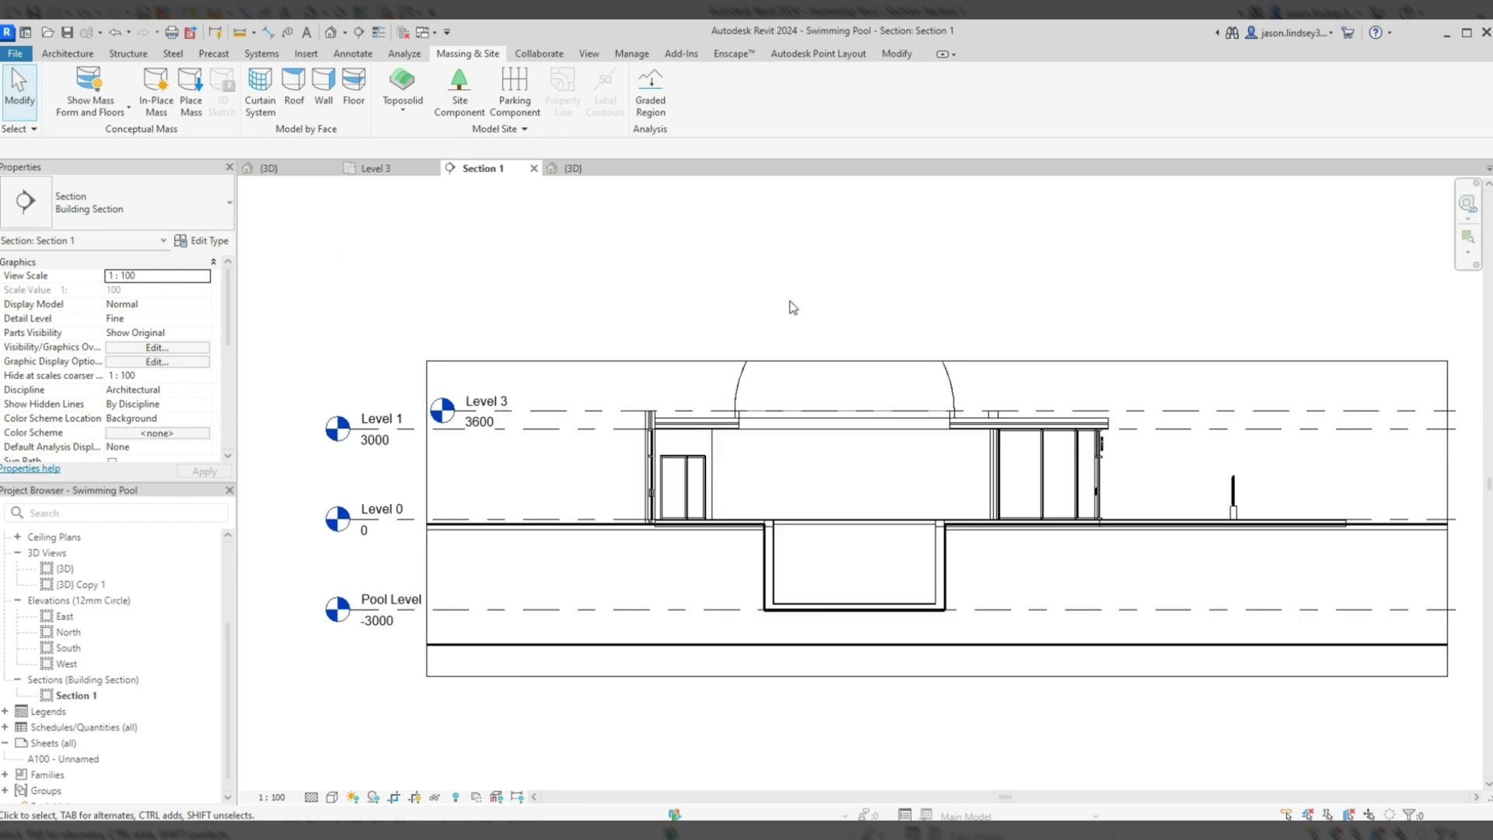
pyautogui.click(786, 360)
pyautogui.moveTo(937, 361); pyautogui.dragTo(937, 265)
# Step: Examine how the dome mass sits on the upstand in Section 1 and check its radius and height
pyautogui.scroll(3, 871, 311)
pyautogui.click(845, 299)
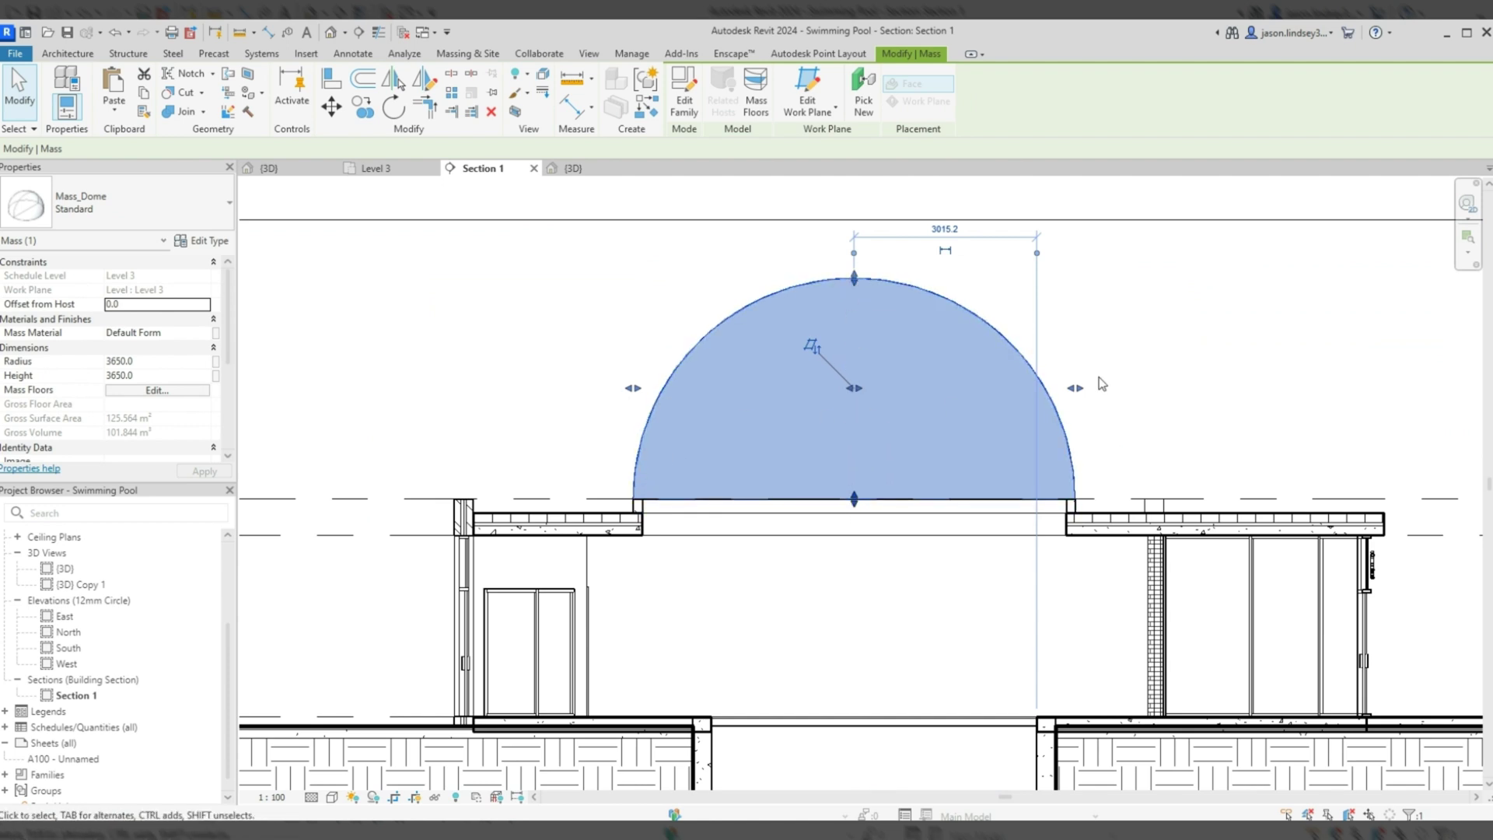
pyautogui.scroll(-4, 801, 350)
pyautogui.click(800, 233)
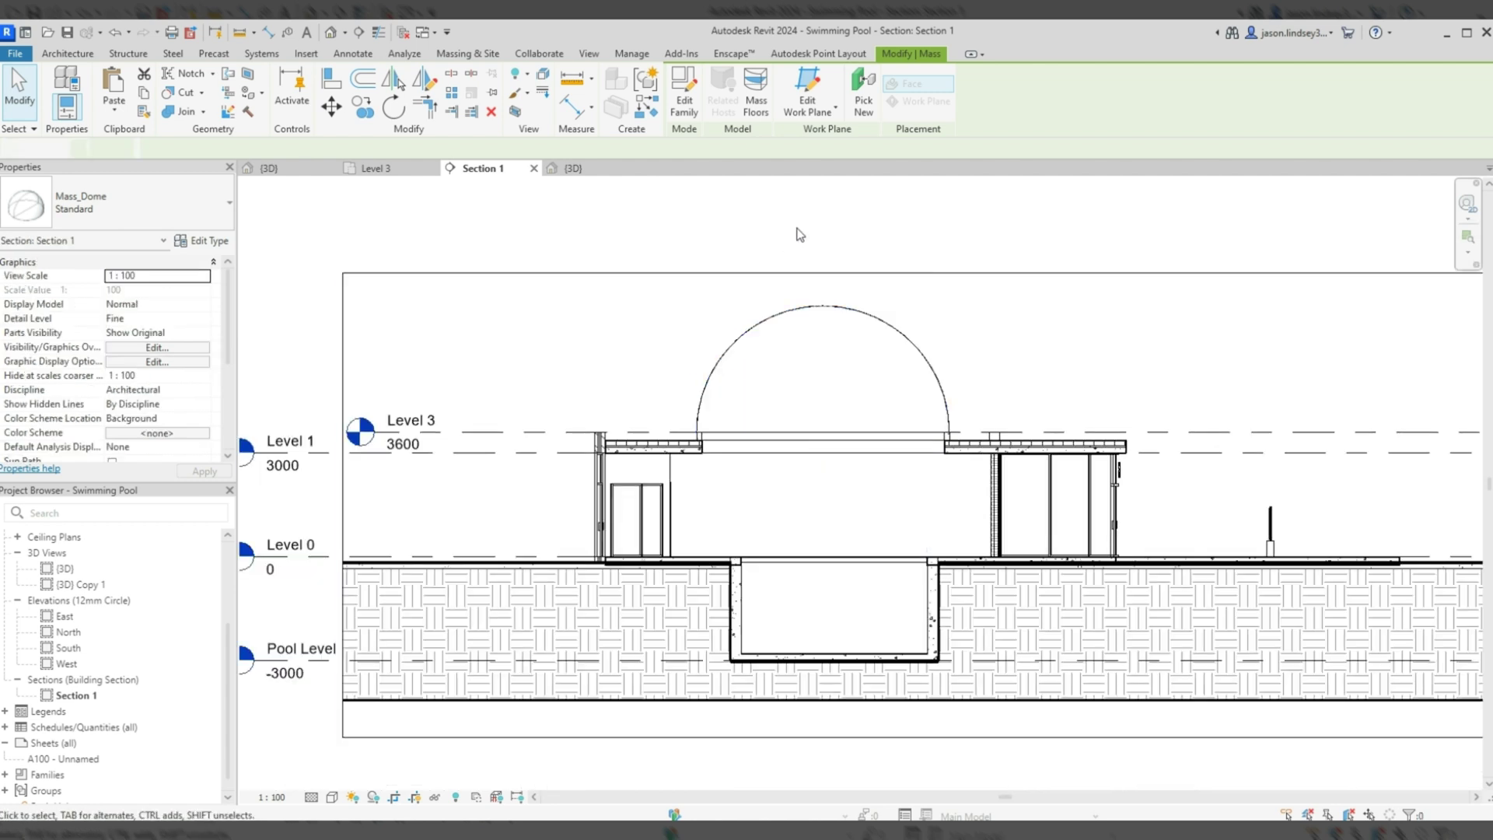
pyautogui.click(775, 329)
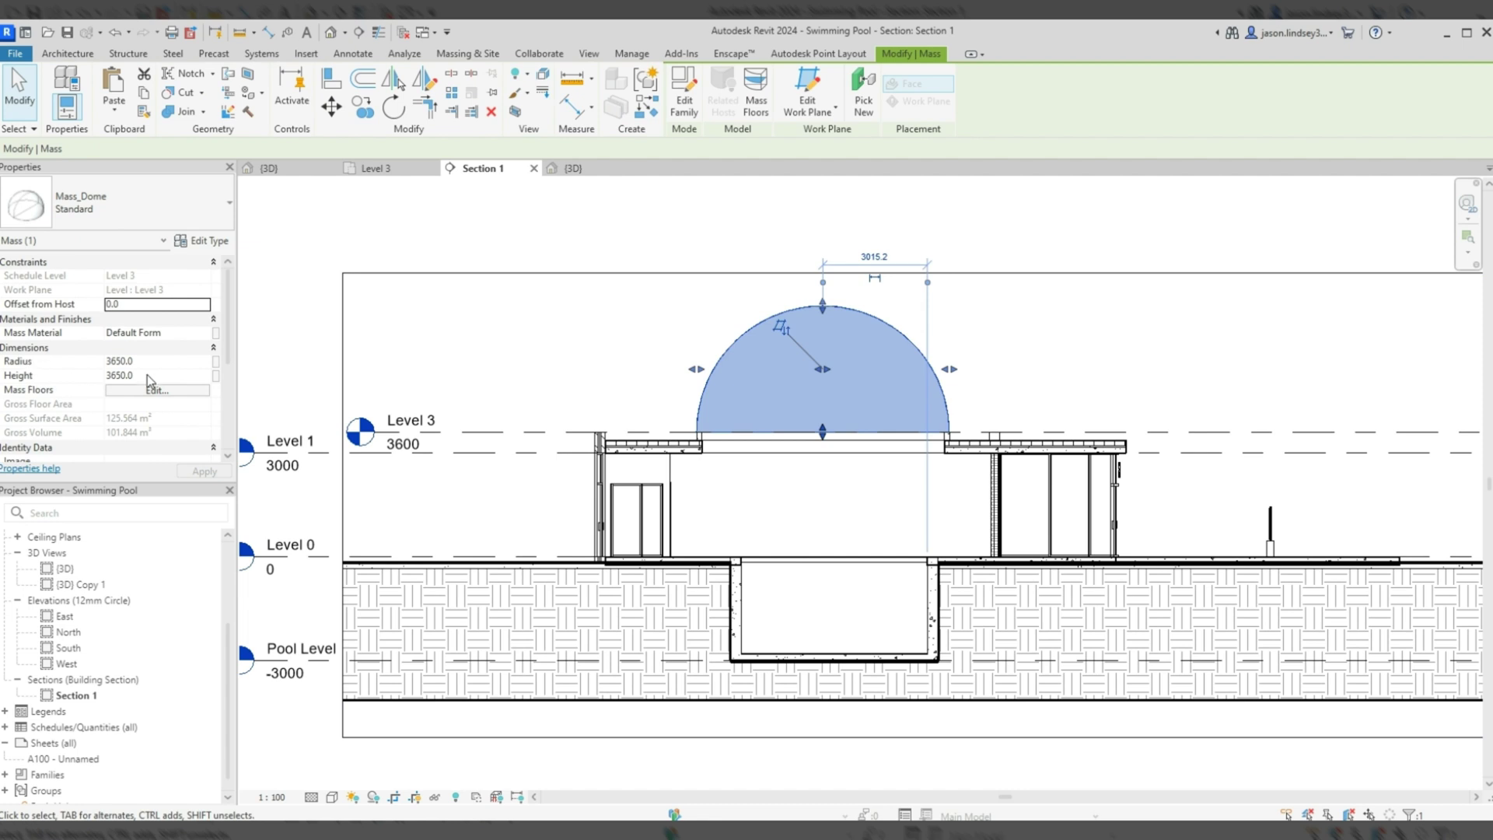
pyautogui.click(794, 228)
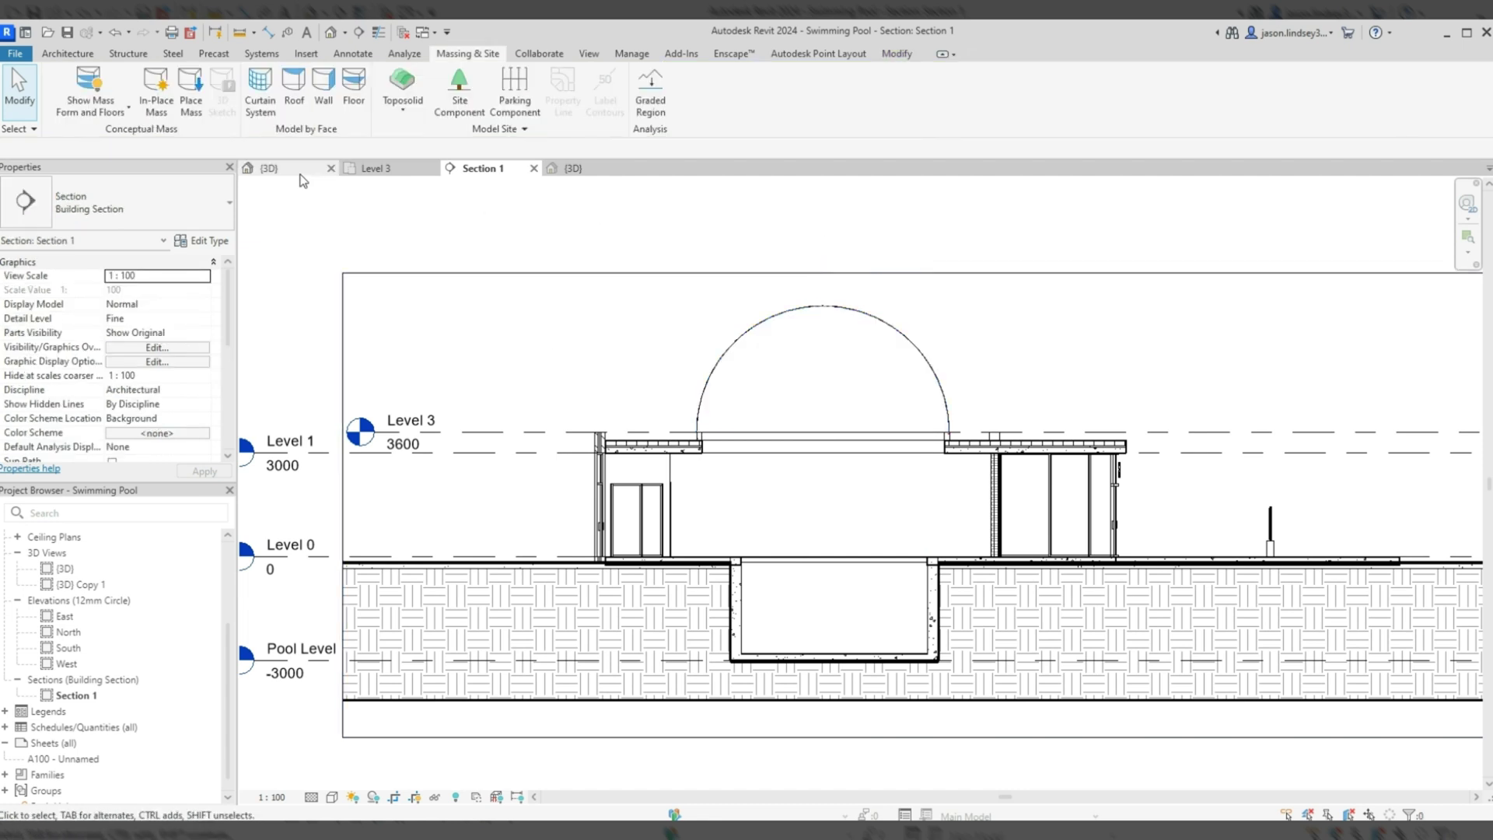
# Step: Return to the 3D view and look over the dome mass above the roof opening
pyautogui.click(268, 168)
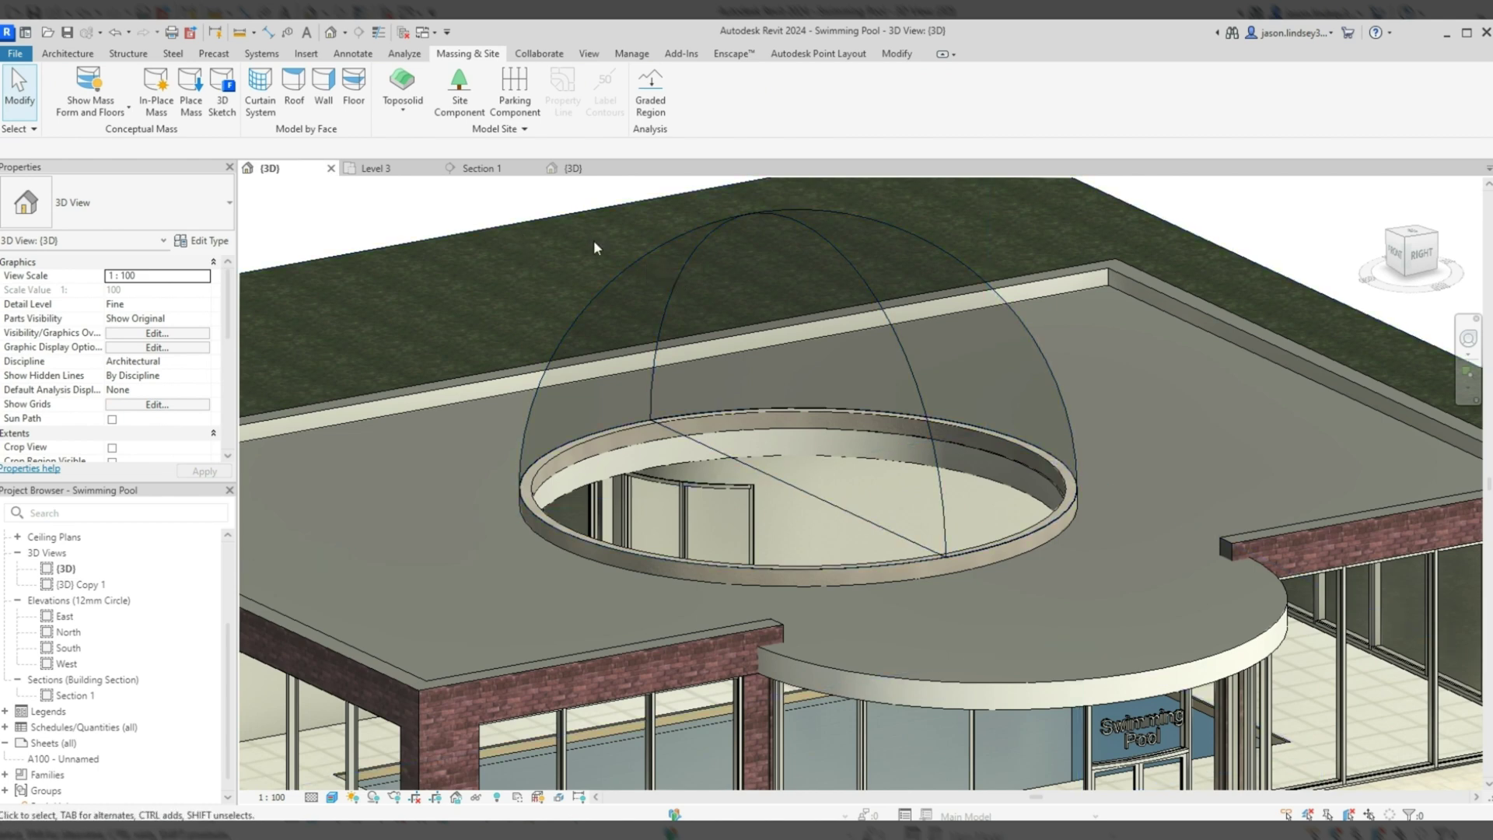
pyautogui.scroll(-2, 594, 247)
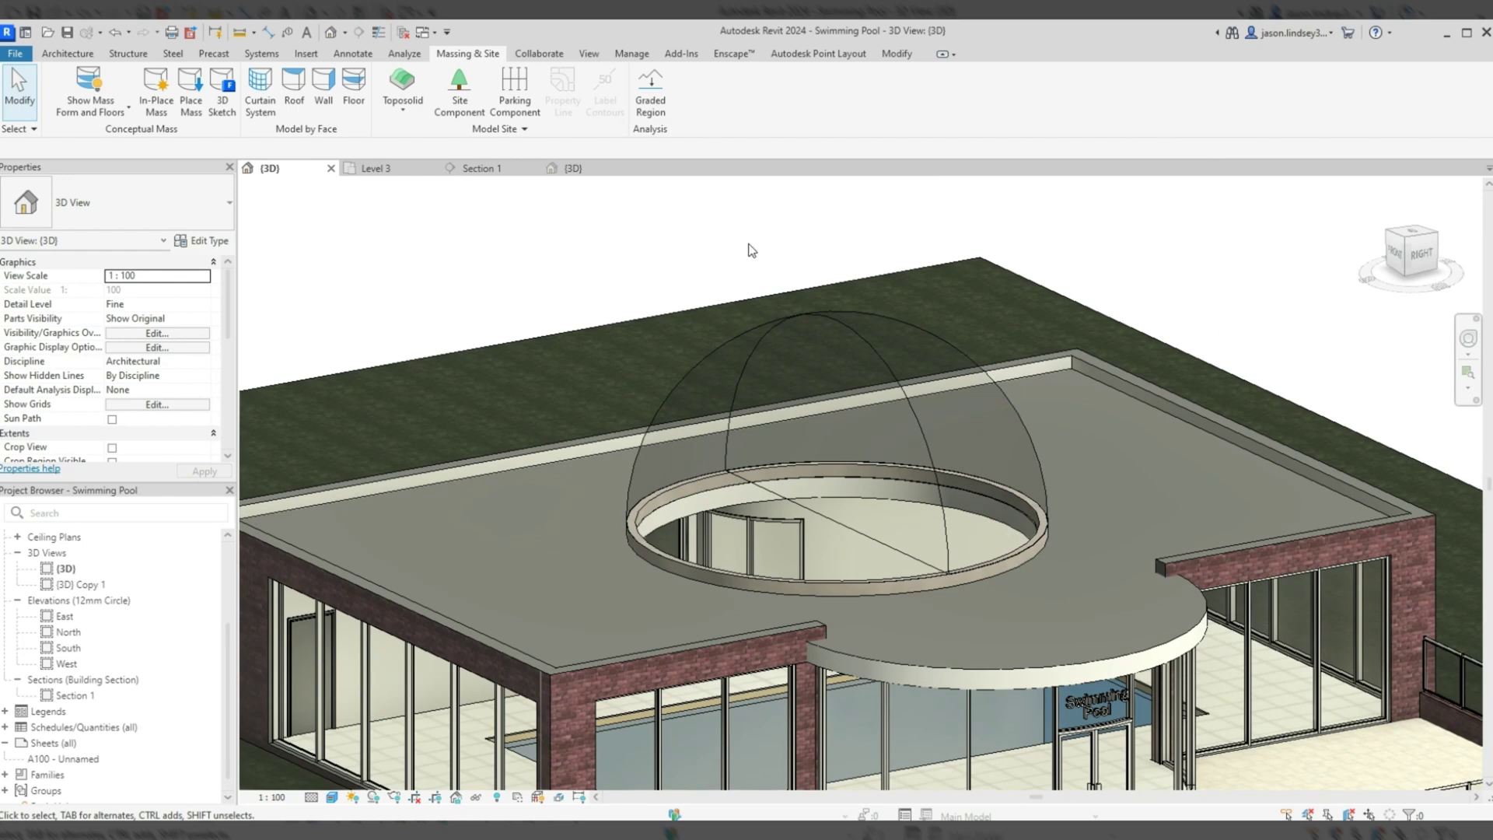
pyautogui.scroll(1, 770, 268)
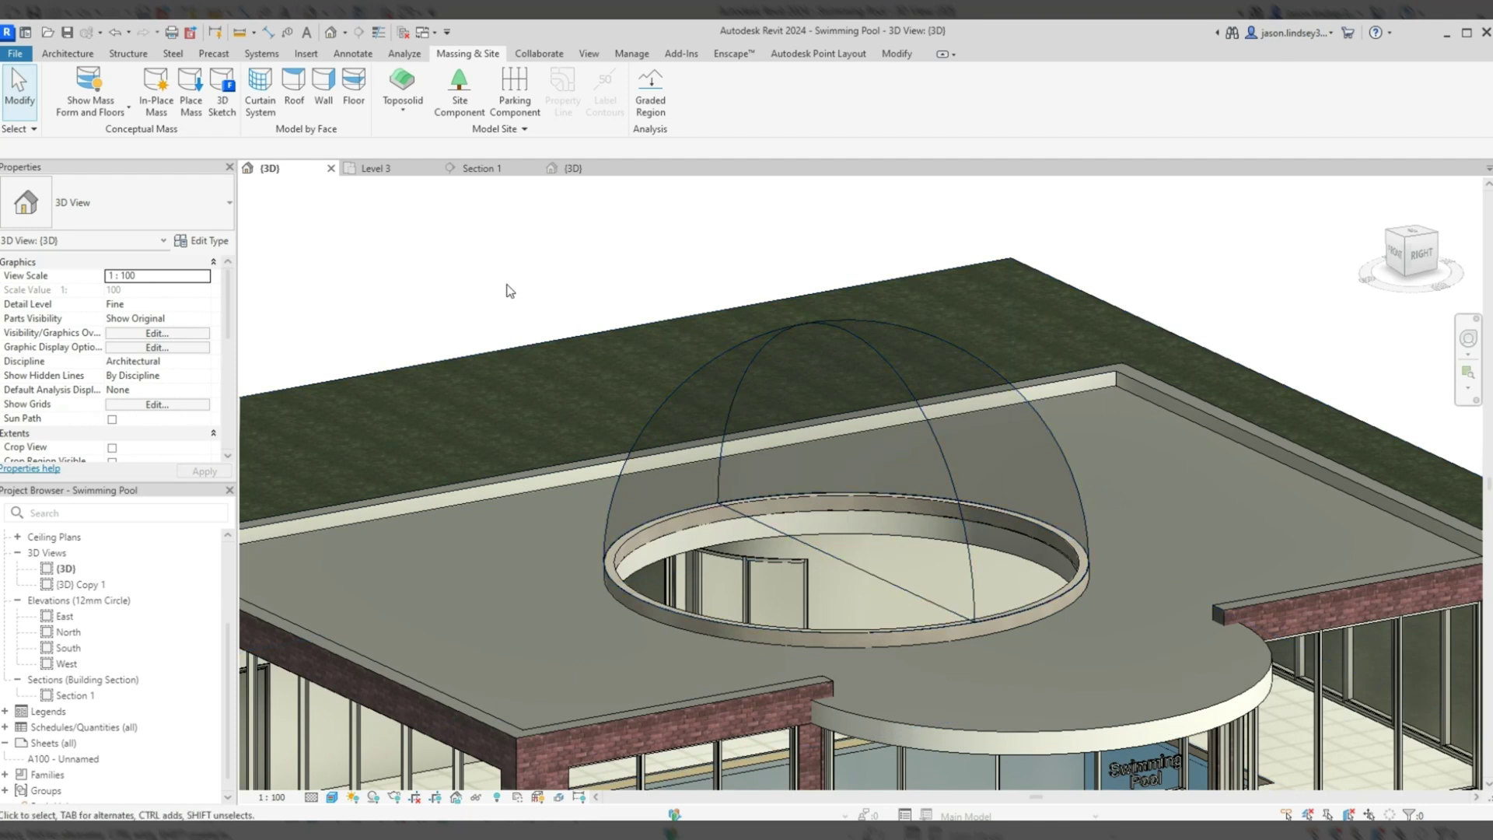
# Step: Start a wall and duplicate the basic wall type Wall-Ext_215Bwk as a new type named Glass Wall 2
pyautogui.click(67, 53)
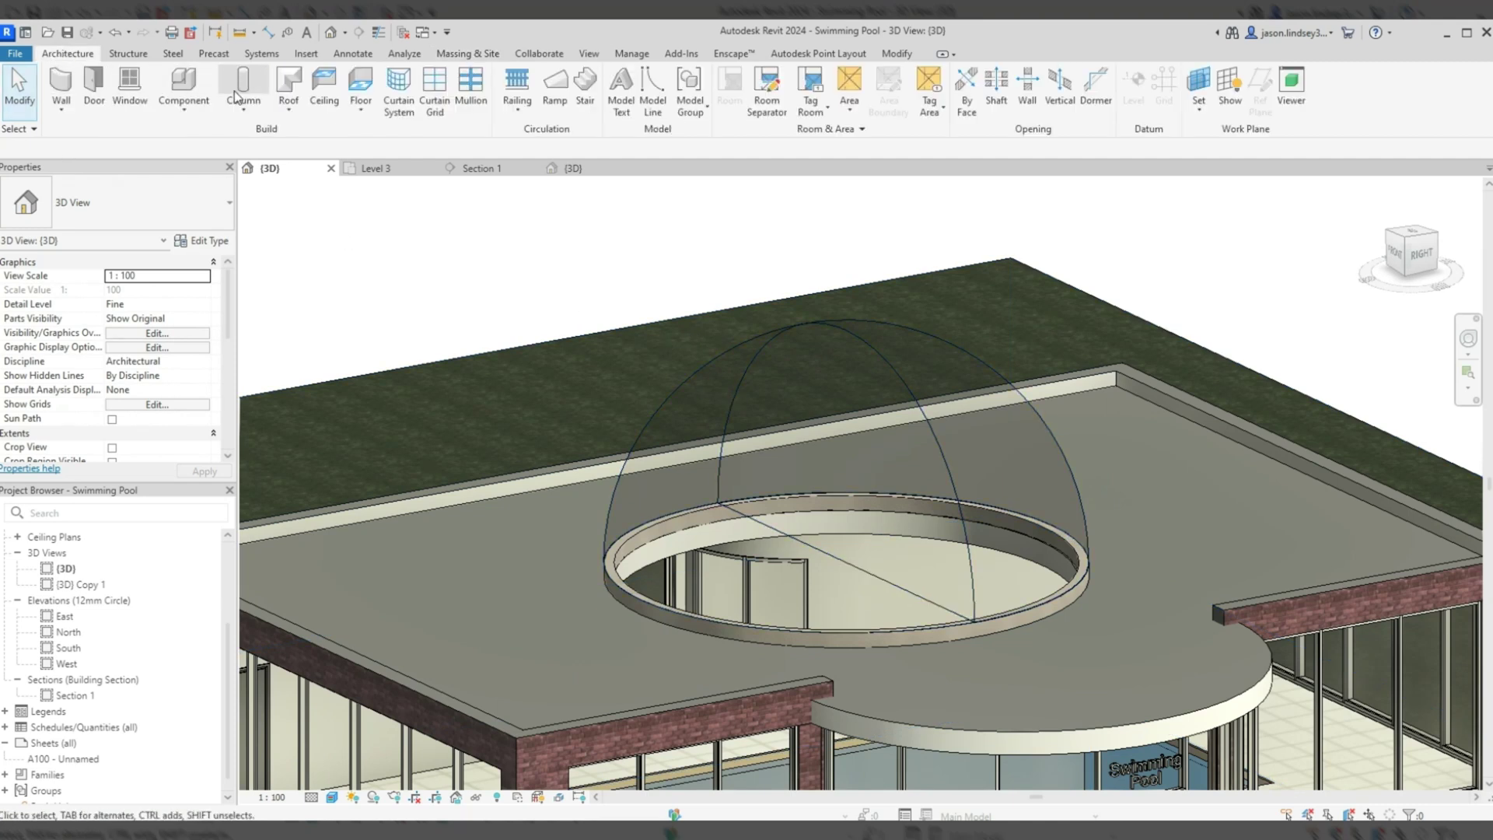
pyautogui.click(63, 82)
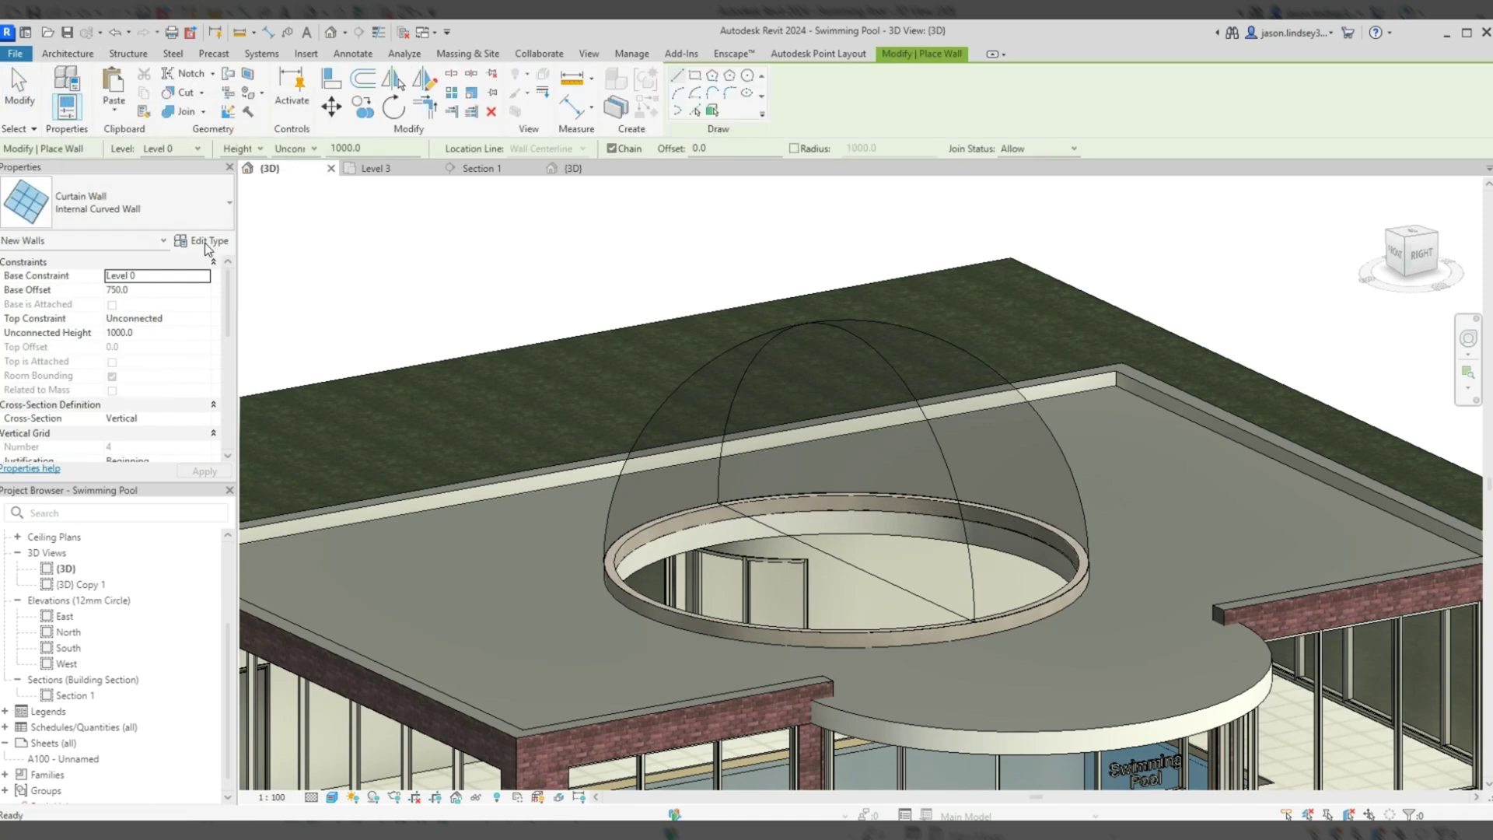
pyautogui.scroll(-2, 366, 293)
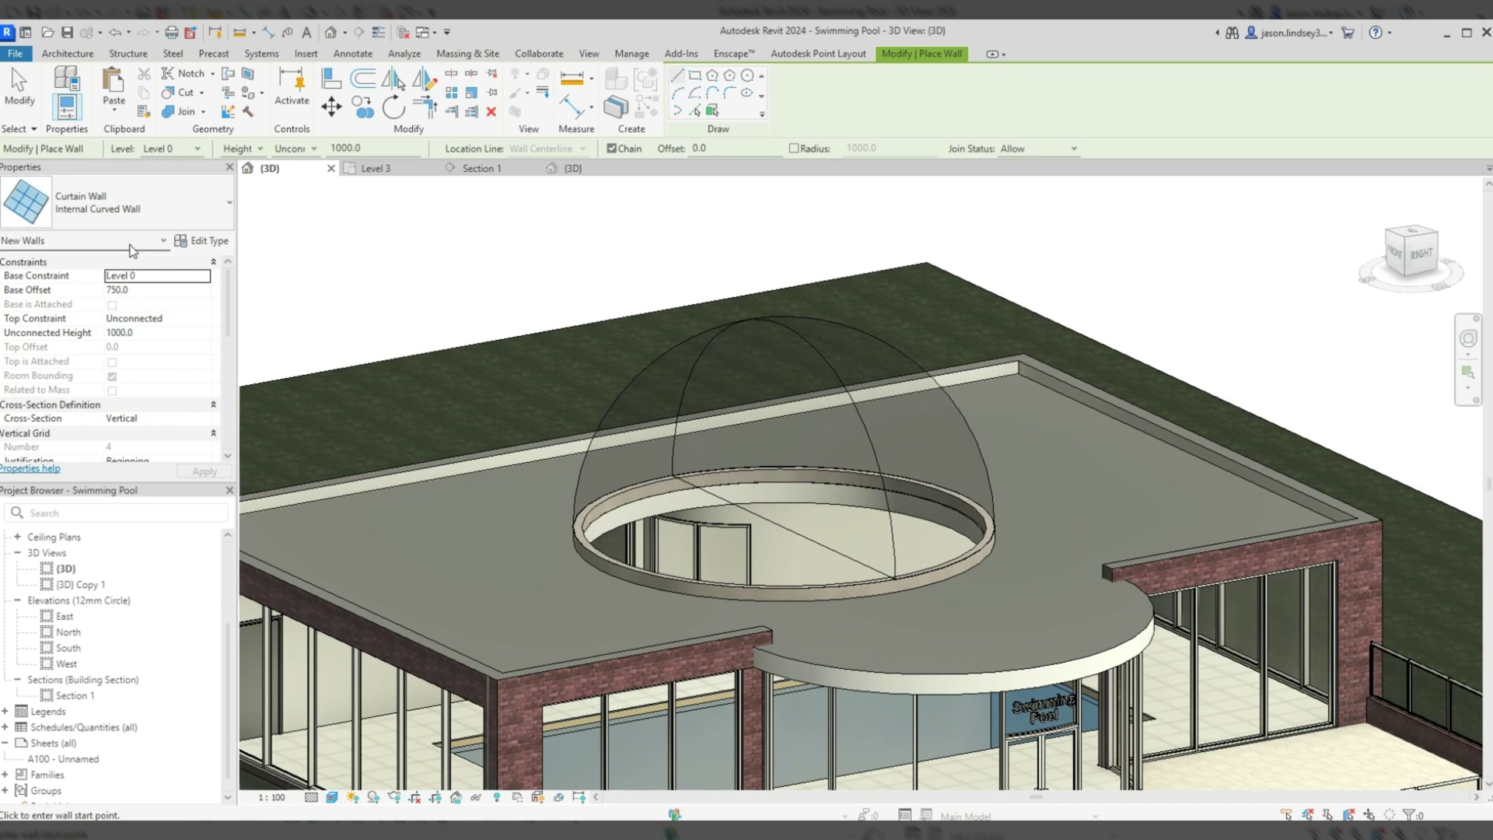
pyautogui.click(183, 214)
pyautogui.scroll(6, 116, 389)
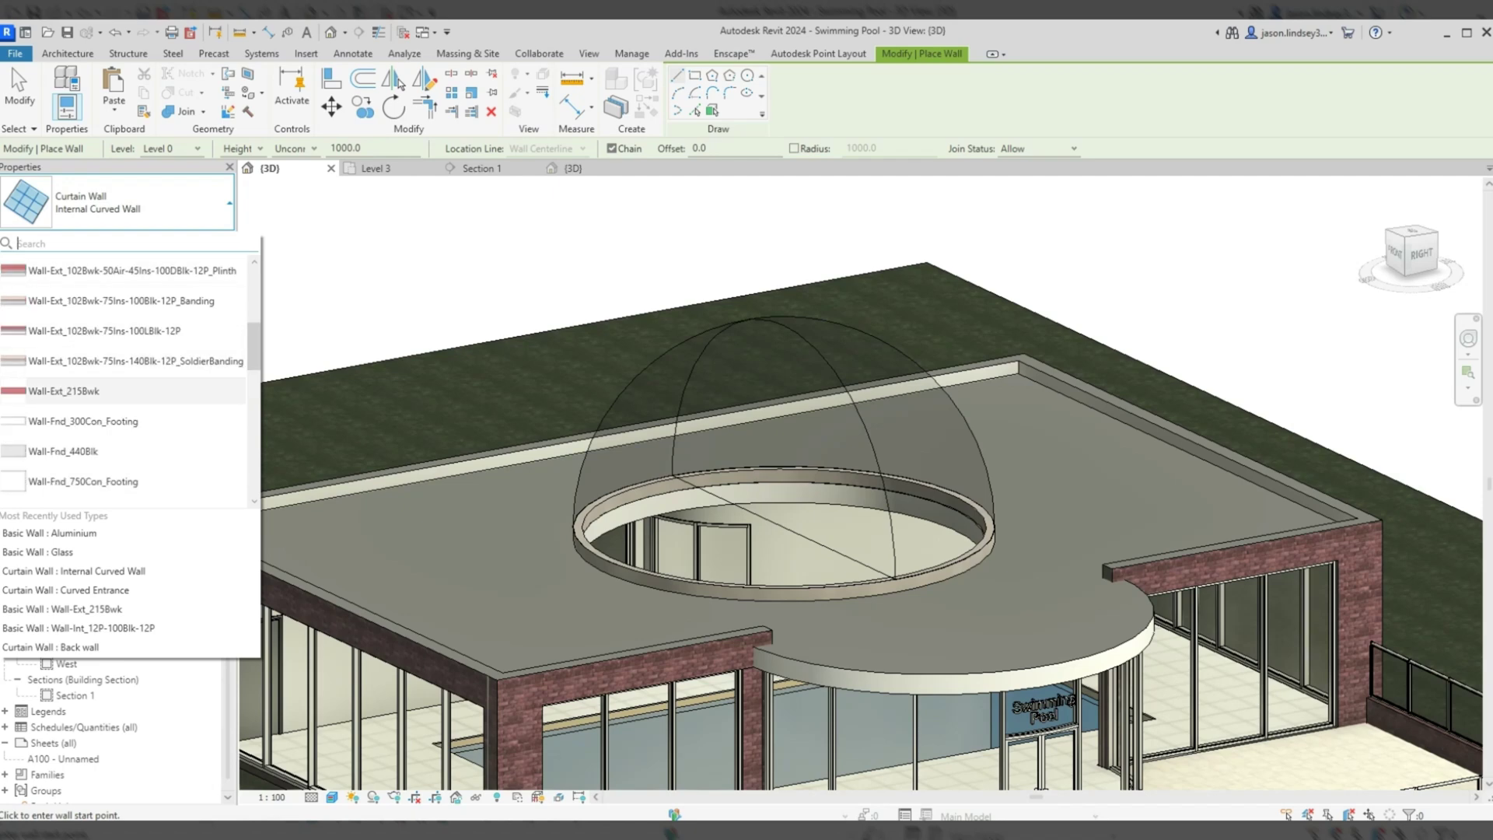
pyautogui.click(62, 391)
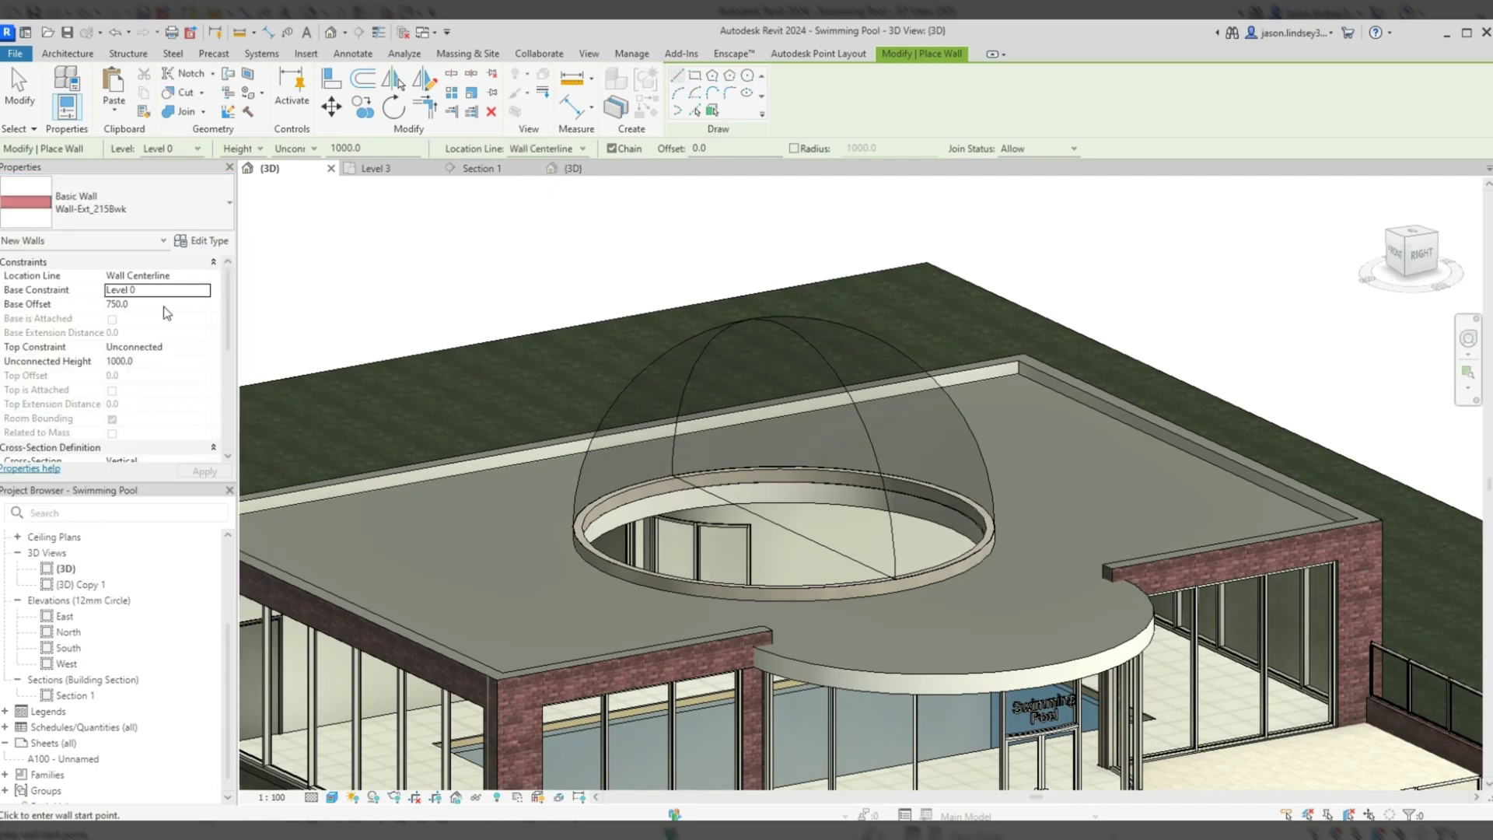
pyautogui.click(202, 240)
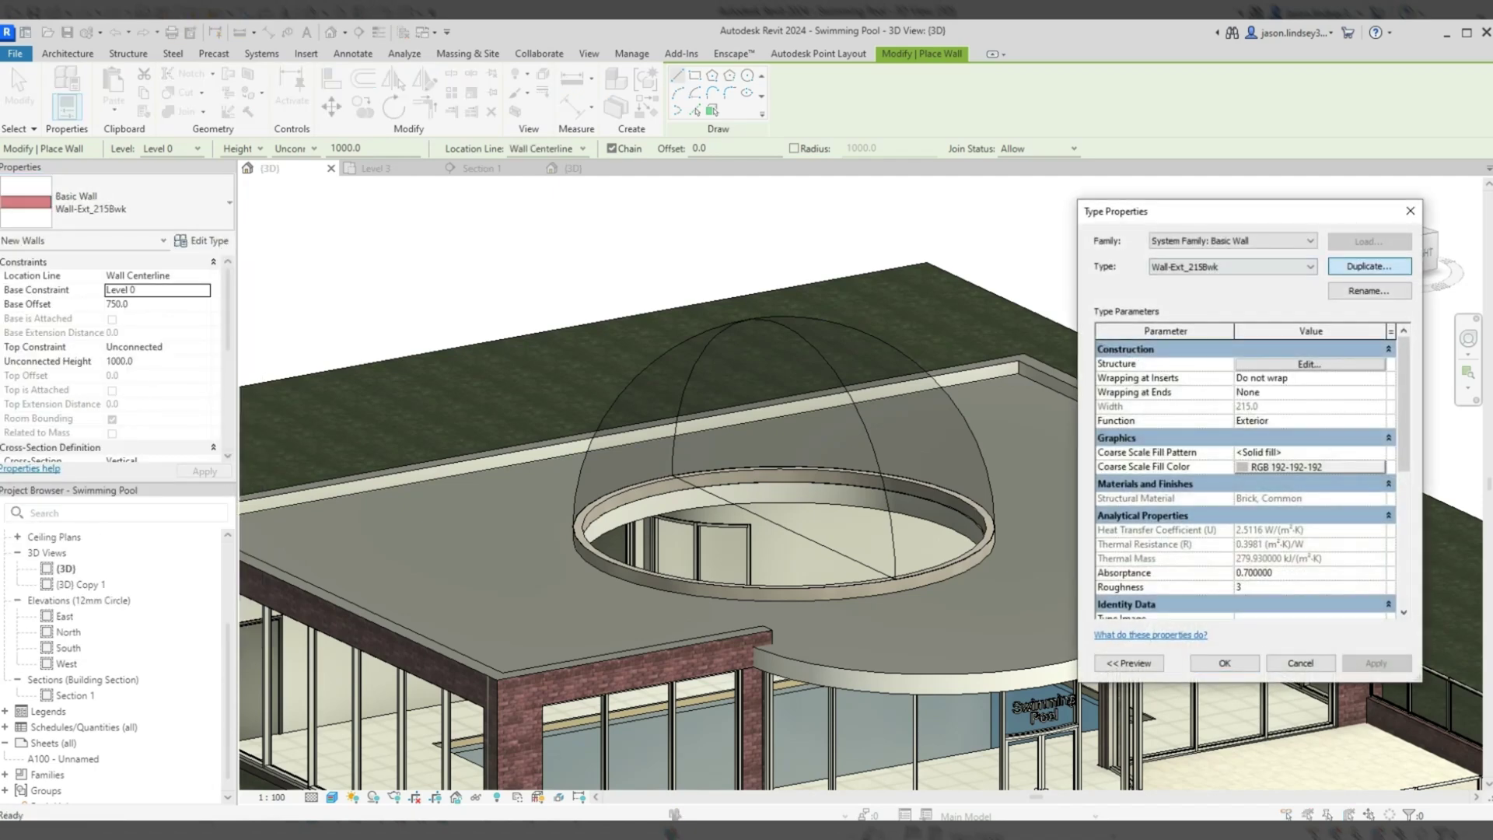
pyautogui.click(1369, 266)
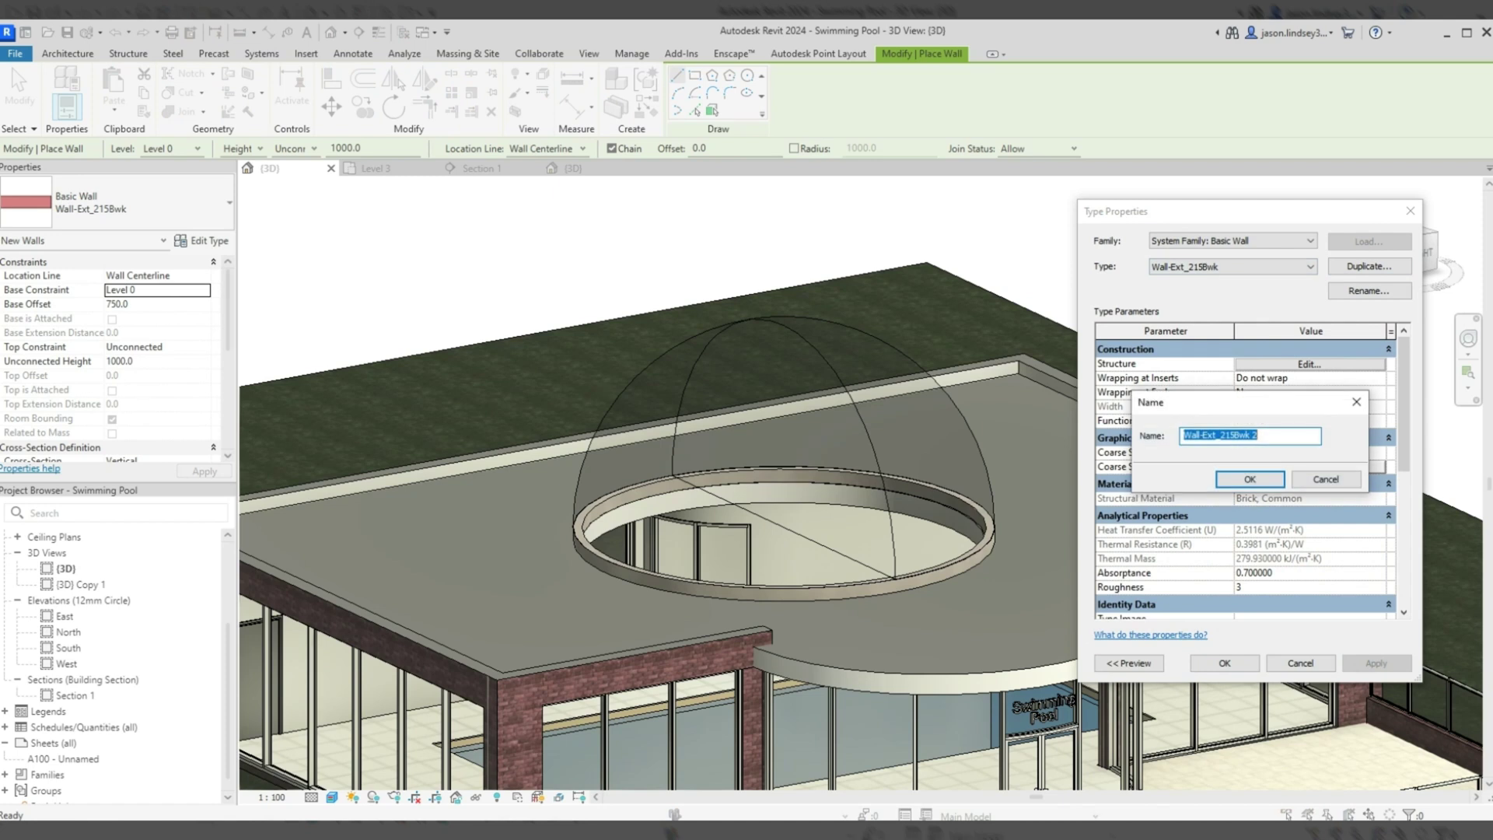
pyautogui.write('Glass Wall')
pyautogui.click(1250, 479)
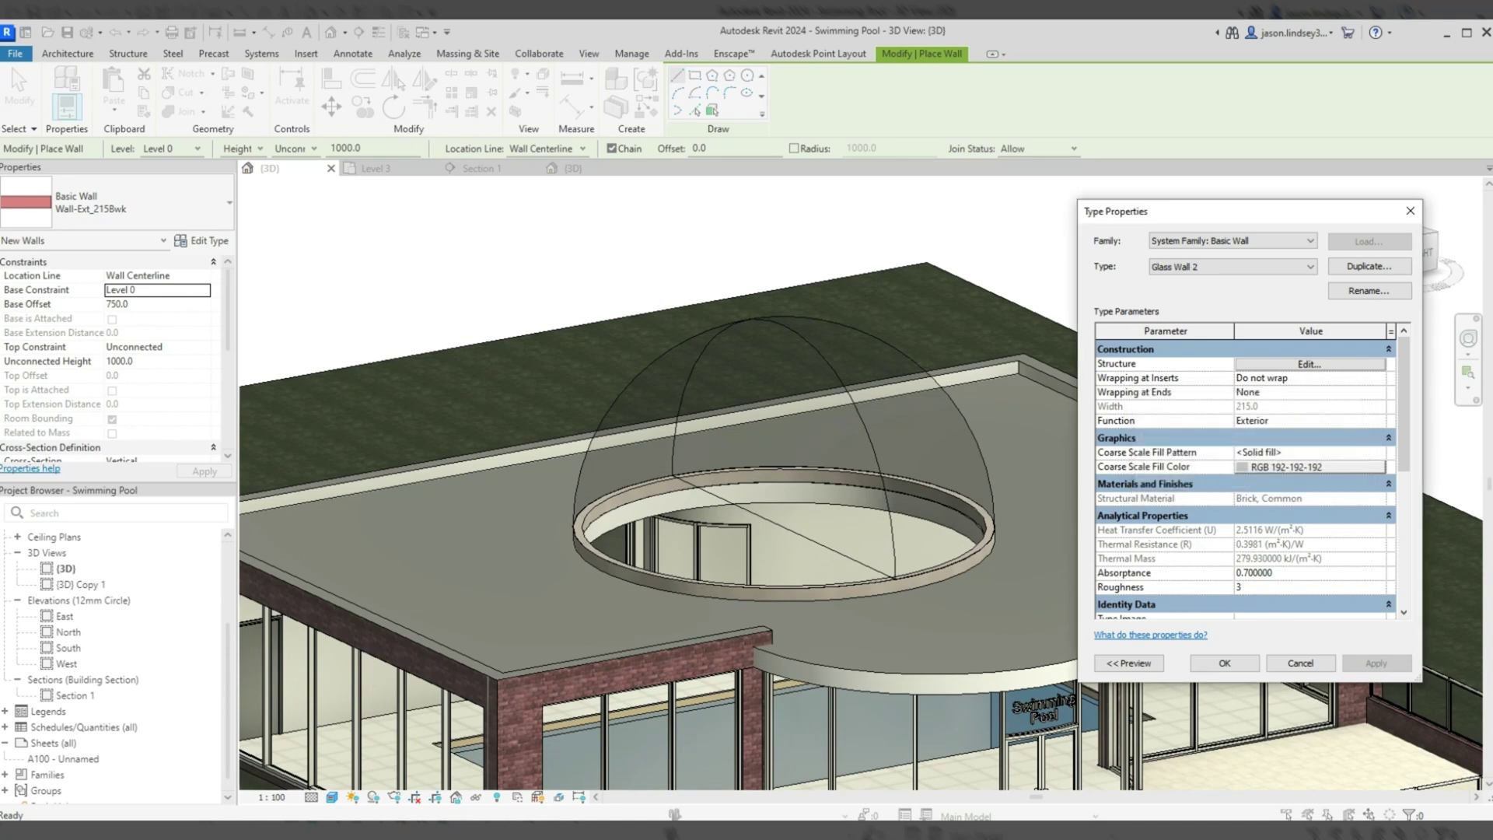
# Step: Set the structure layer of Glass Wall 2 to the Glass material with a thickness of 24, and accept the type
pyautogui.click(1309, 363)
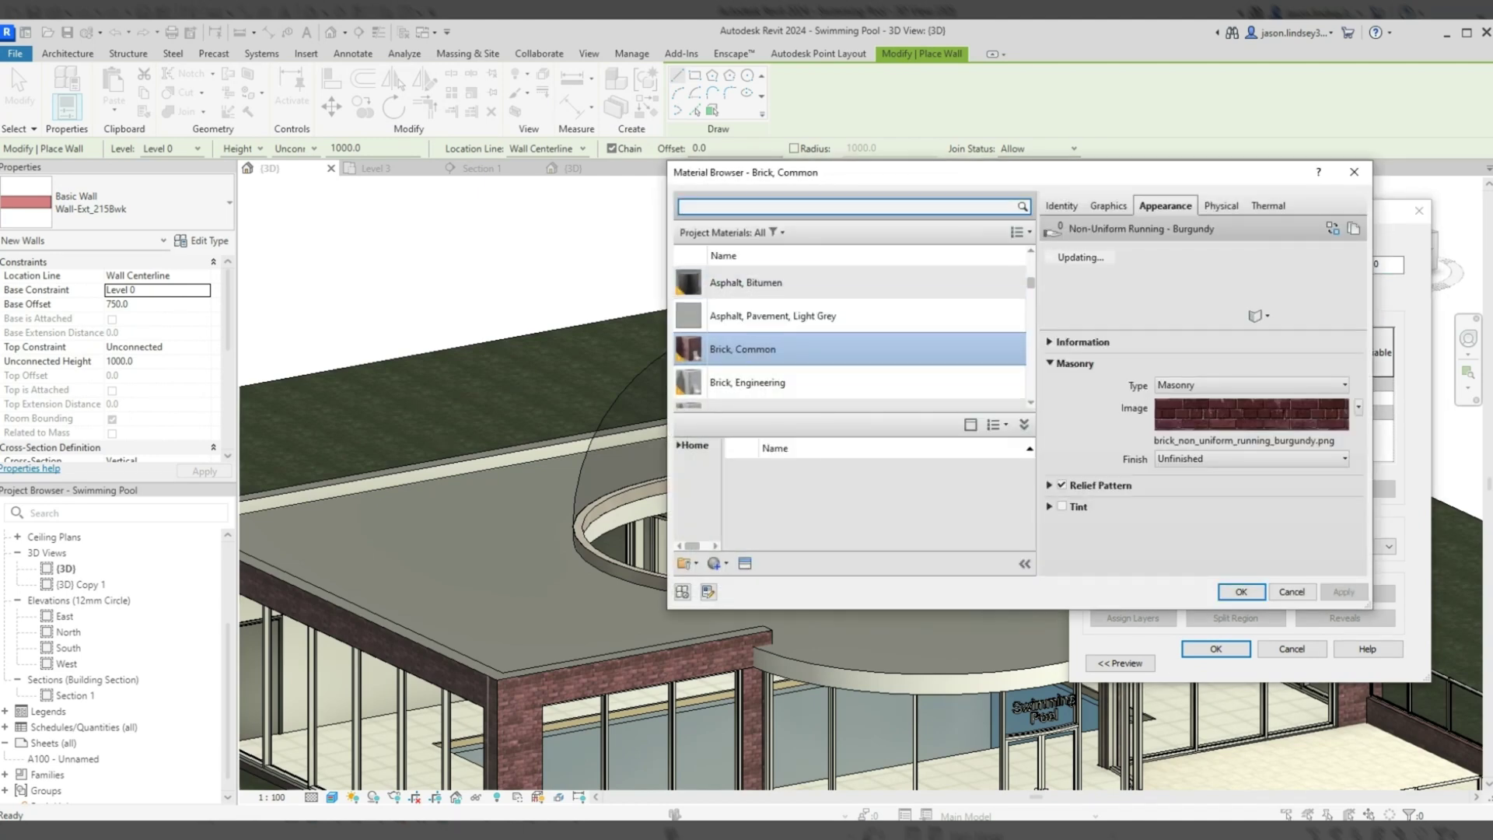
pyautogui.write('glass')
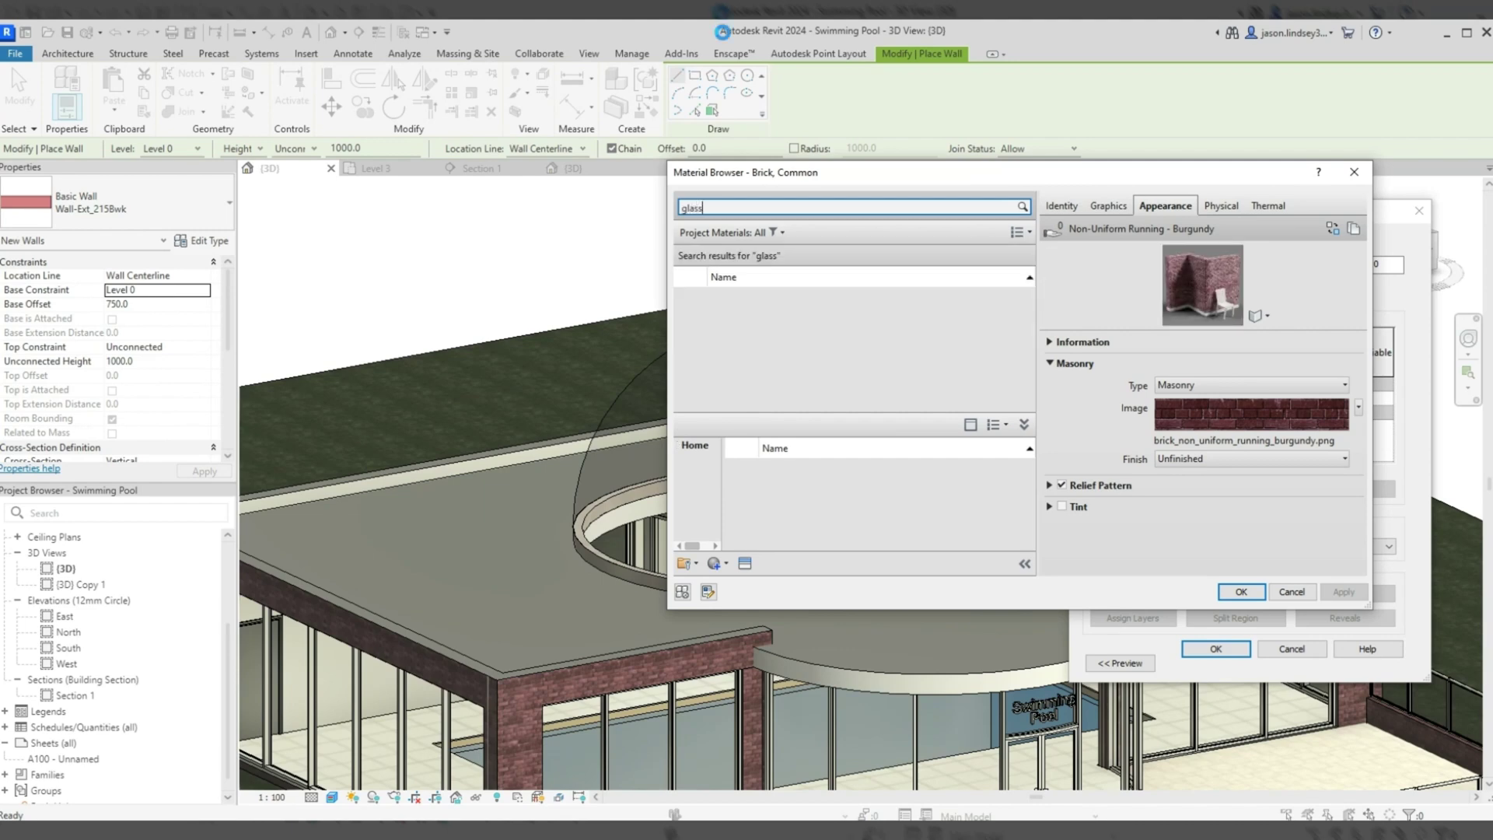
pyautogui.doubleClick(741, 370)
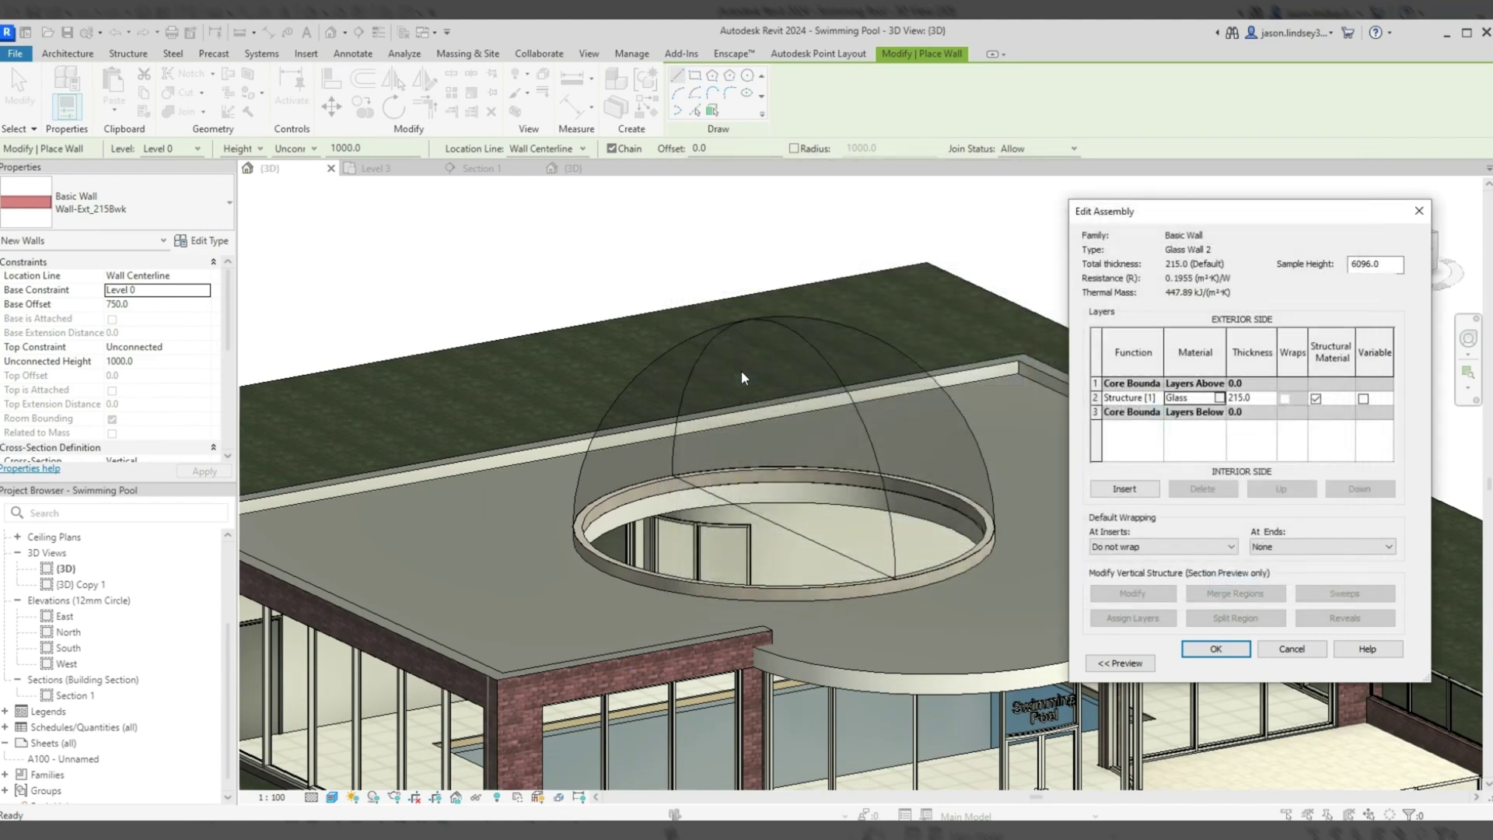
pyautogui.press('Tab')
pyautogui.write('24')
pyautogui.click(1215, 649)
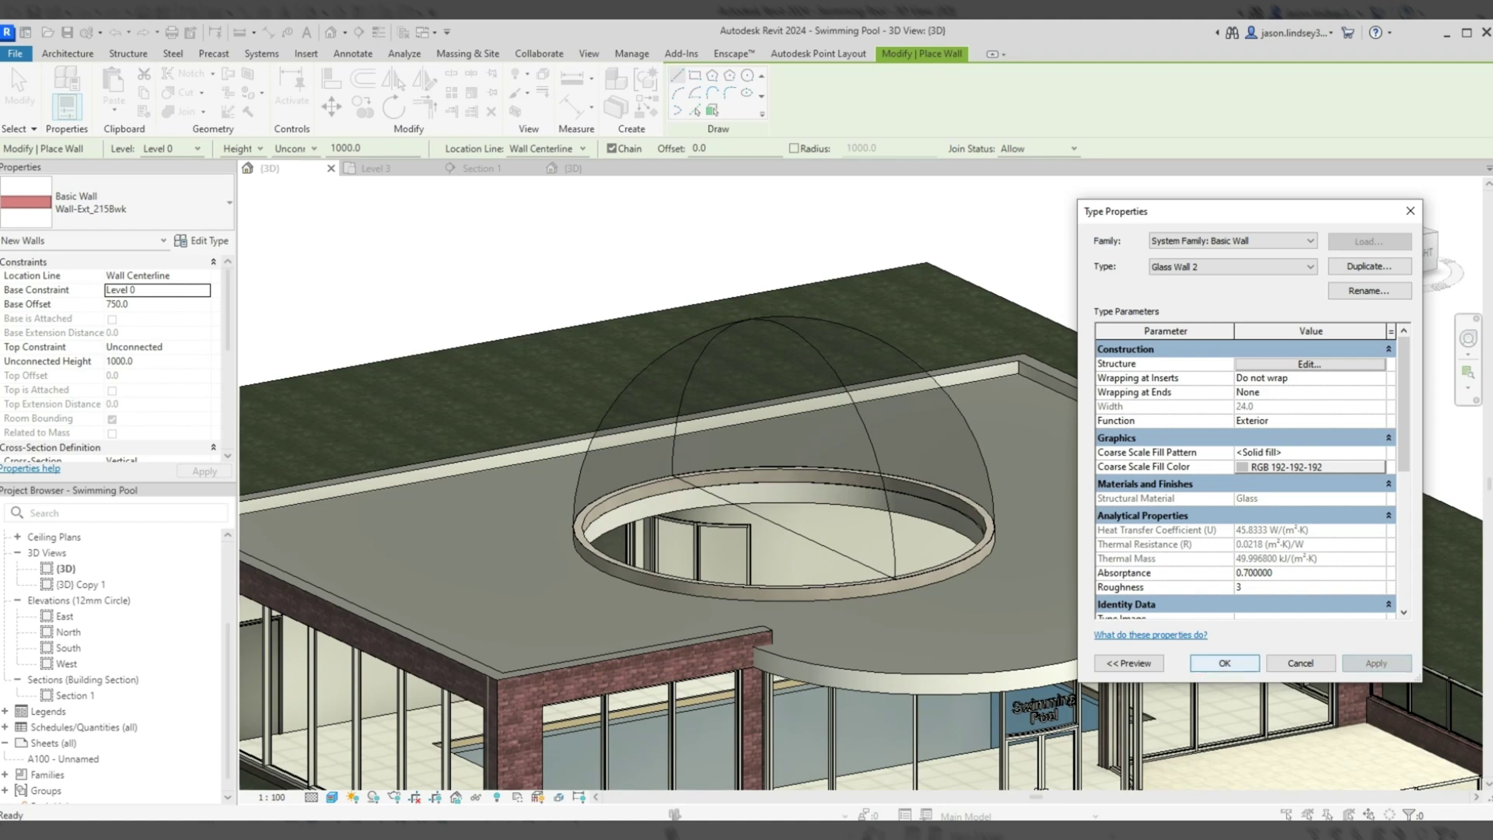
pyautogui.click(1225, 662)
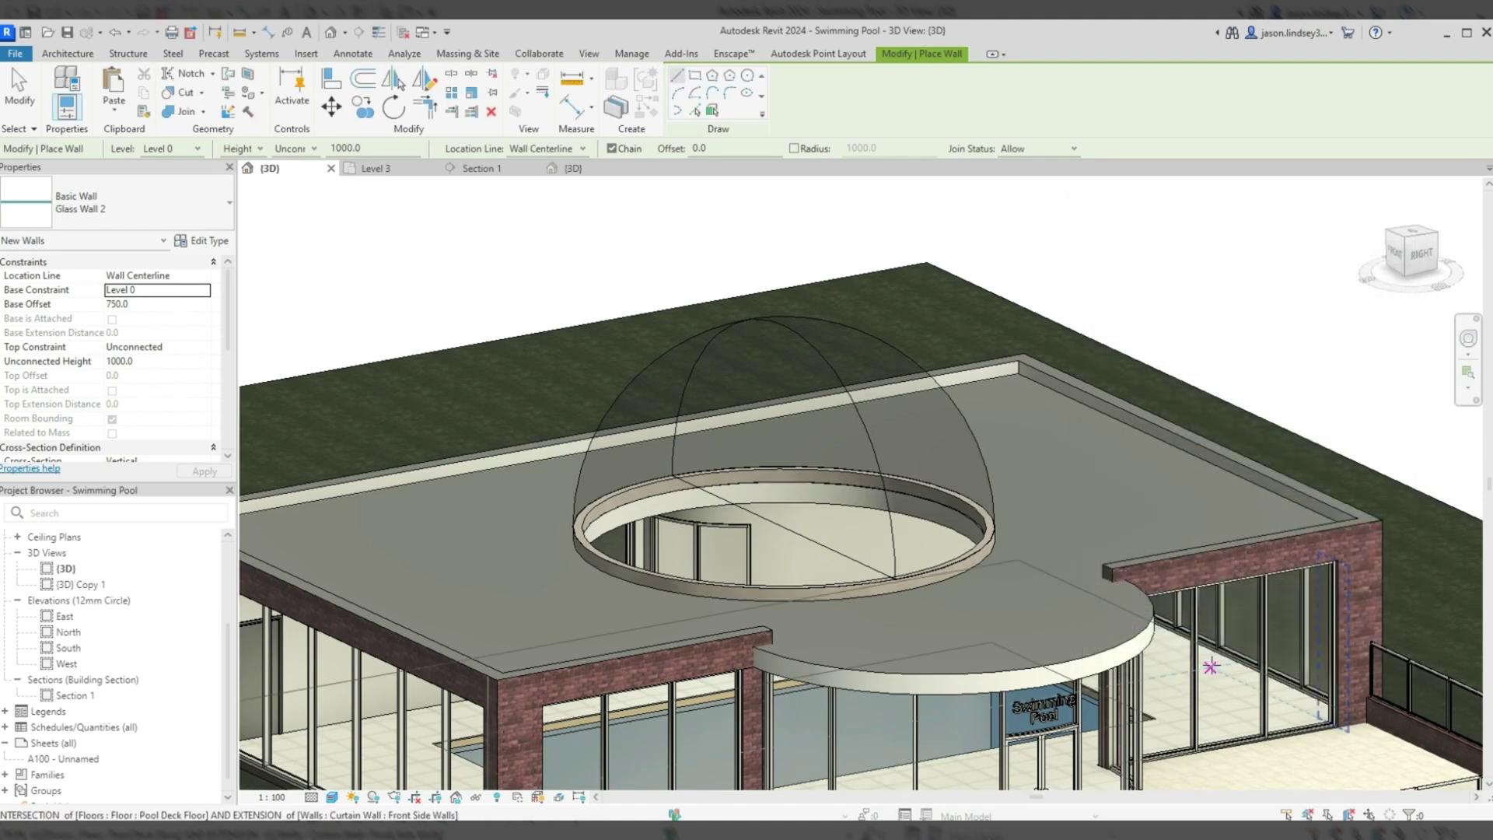
pyautogui.click(85, 206)
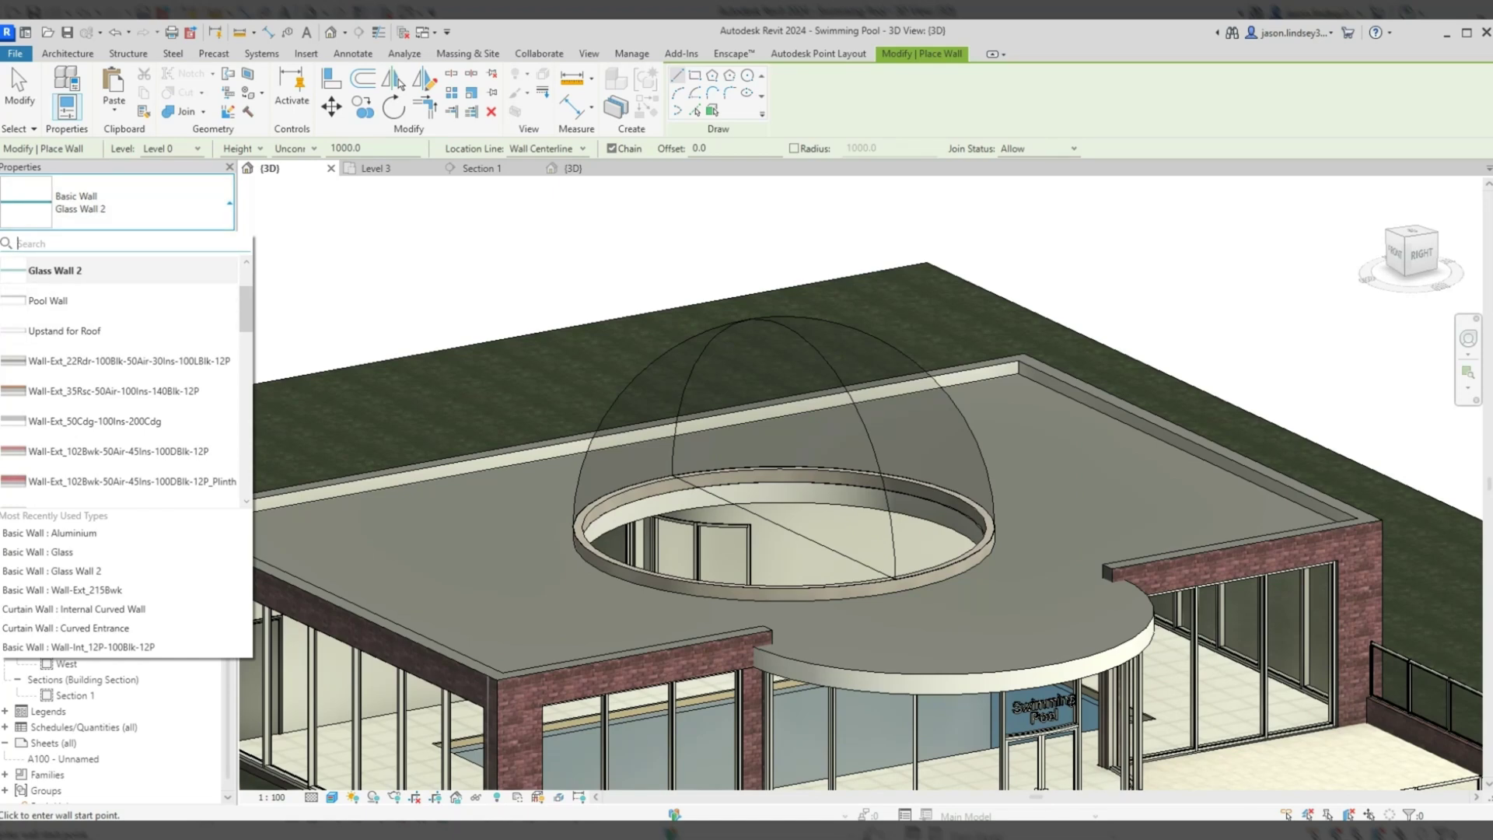
pyautogui.click(91, 206)
pyautogui.click(91, 206)
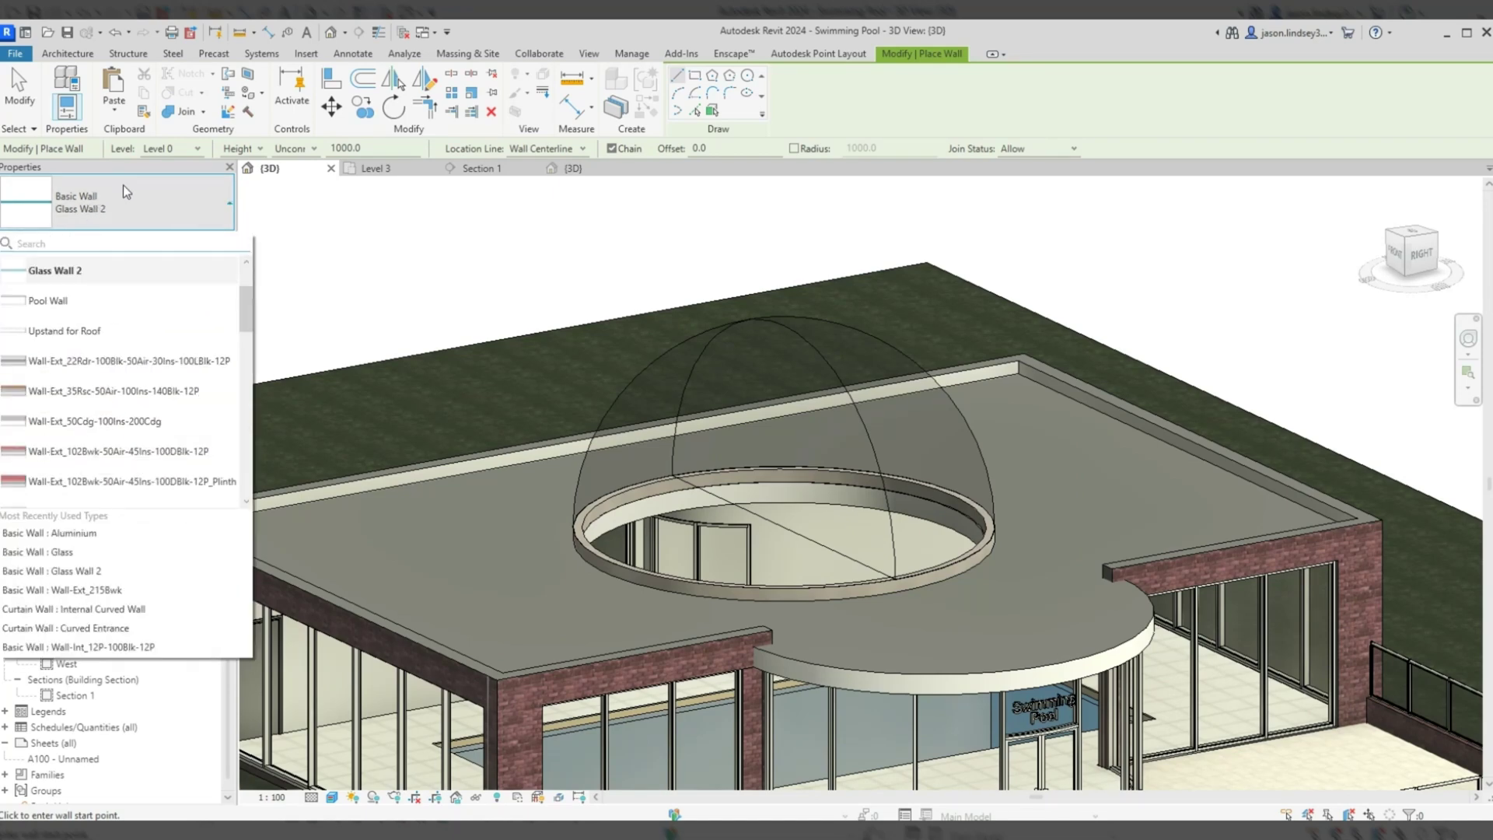
pyautogui.press('Escape')
pyautogui.press('Escape')
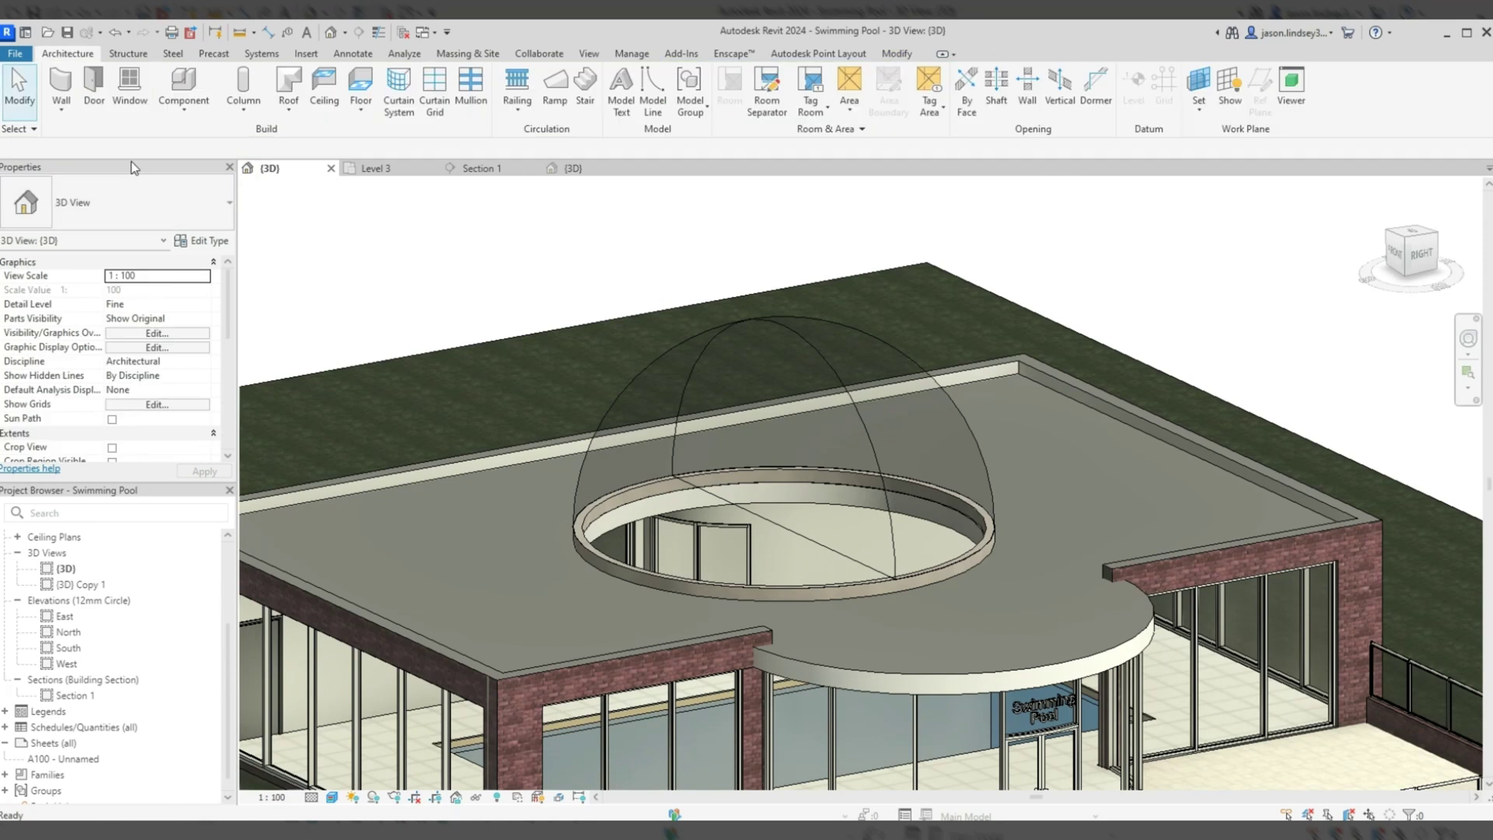
# Step: Create Glass Wall 2 walls by face on both curved halves of the dome mass
pyautogui.click(63, 115)
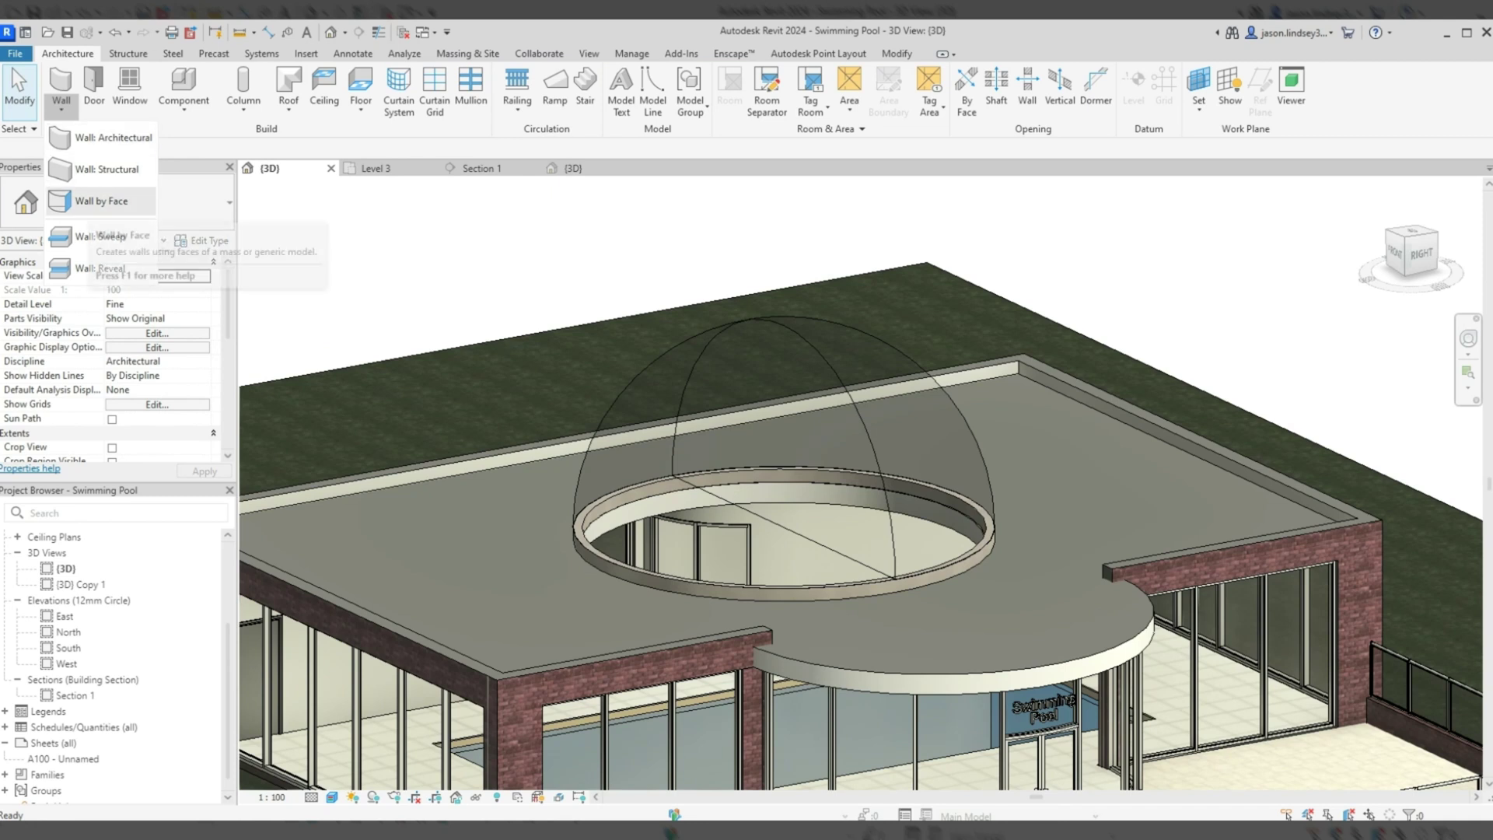
pyautogui.click(101, 201)
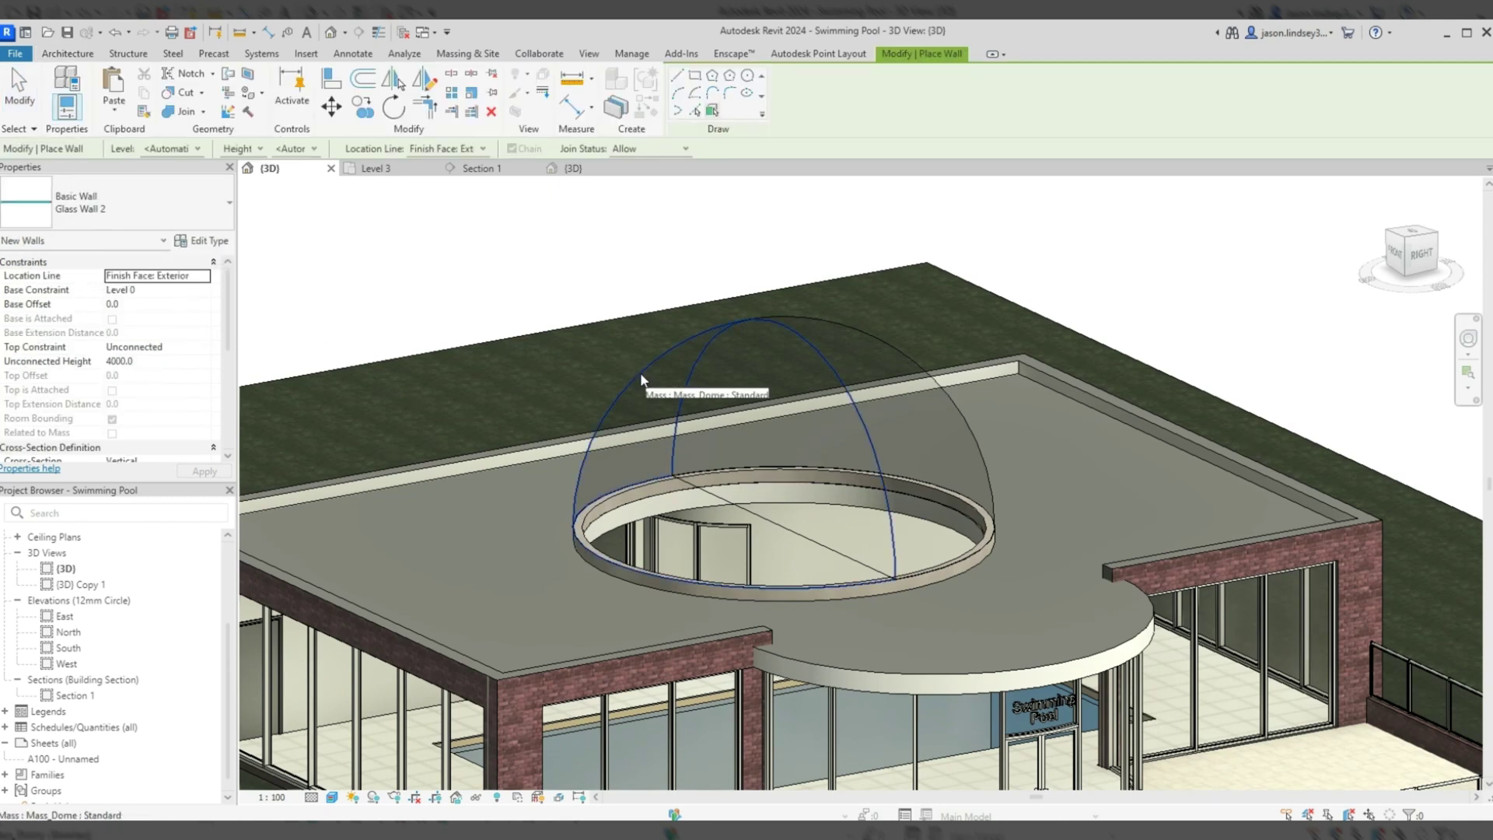
pyautogui.click(641, 372)
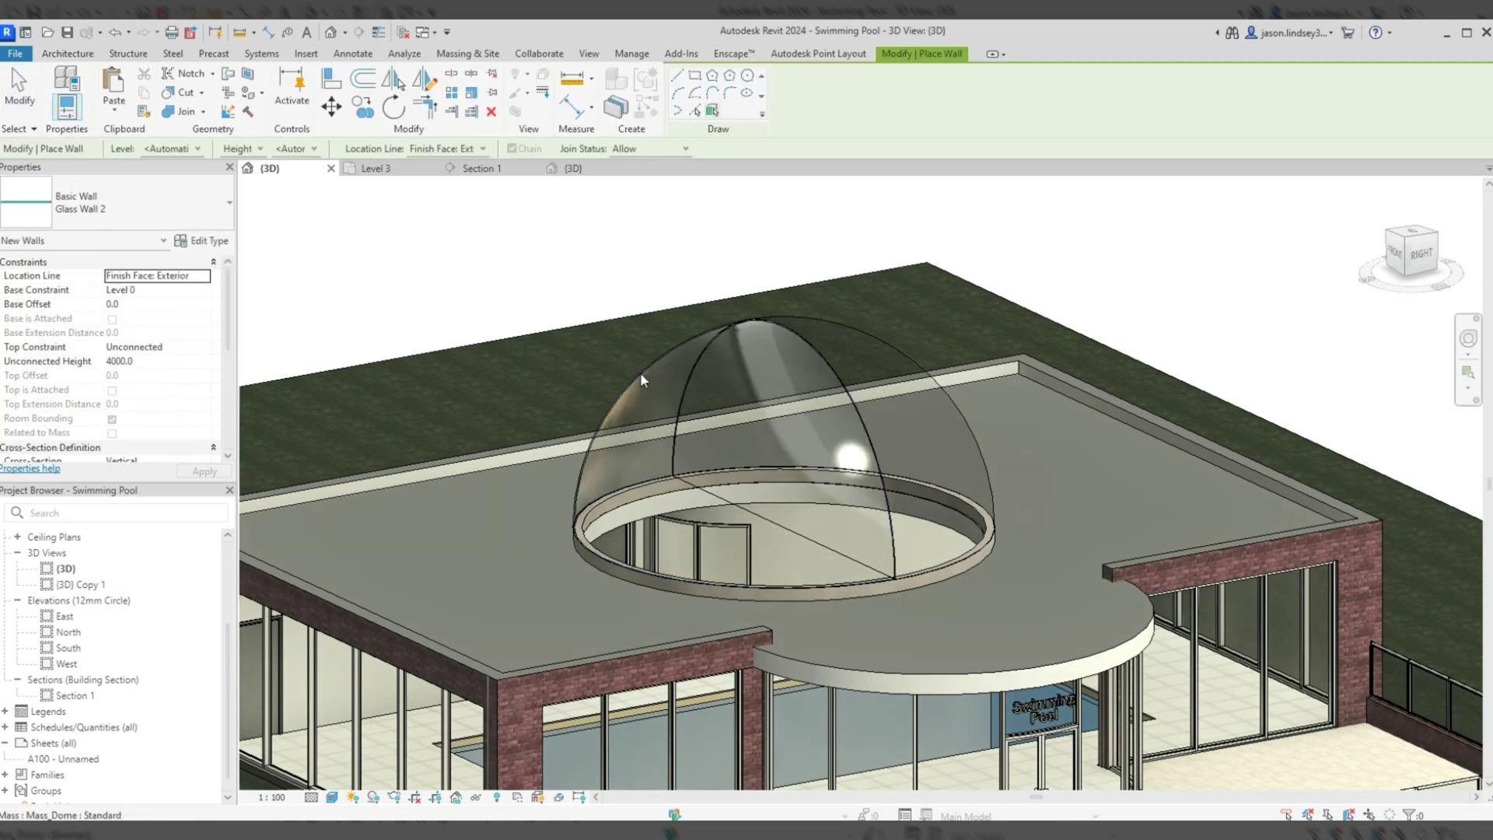
pyautogui.click(819, 325)
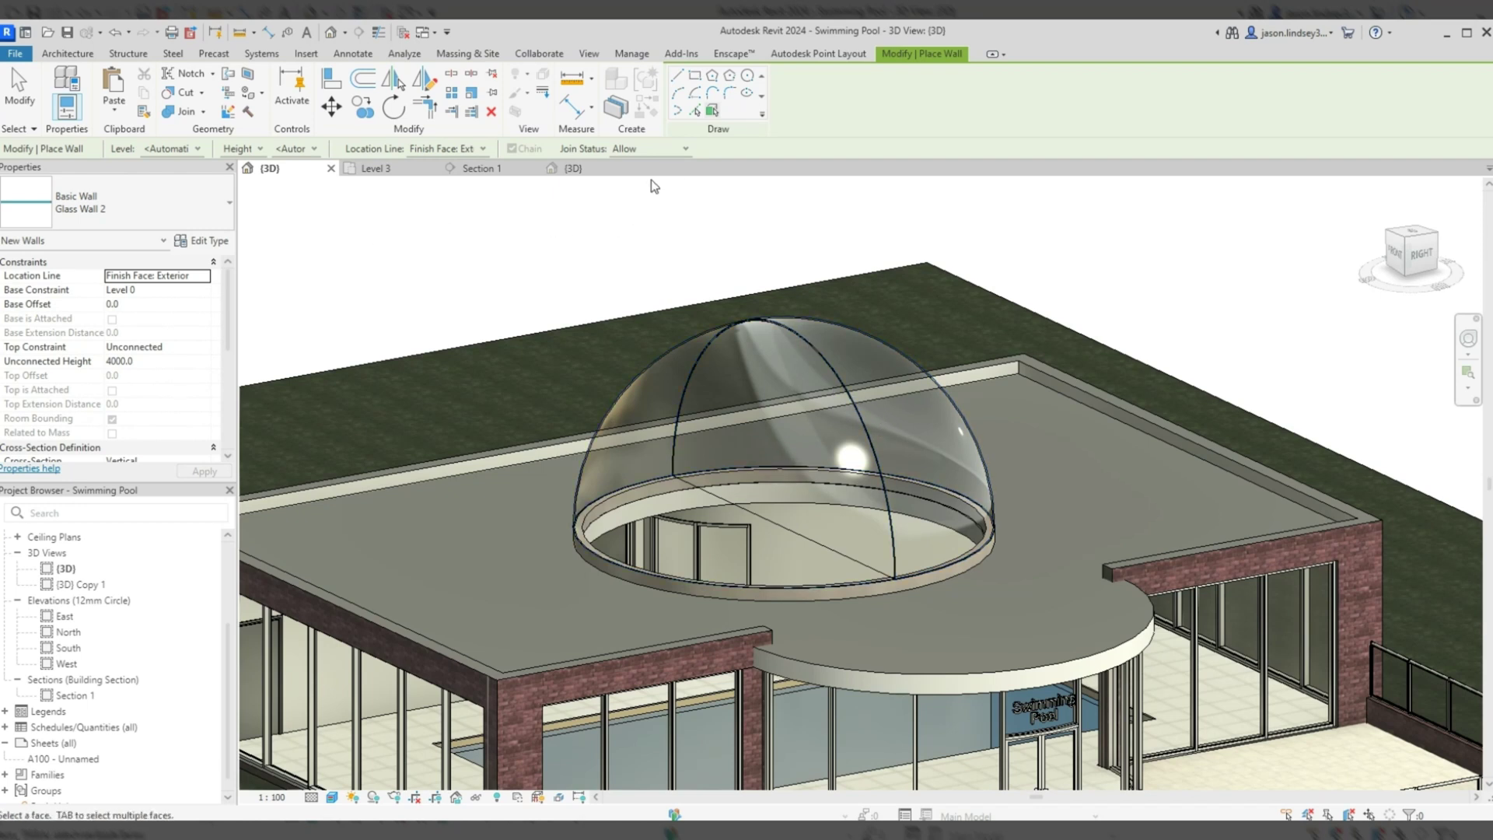
pyautogui.press('Escape')
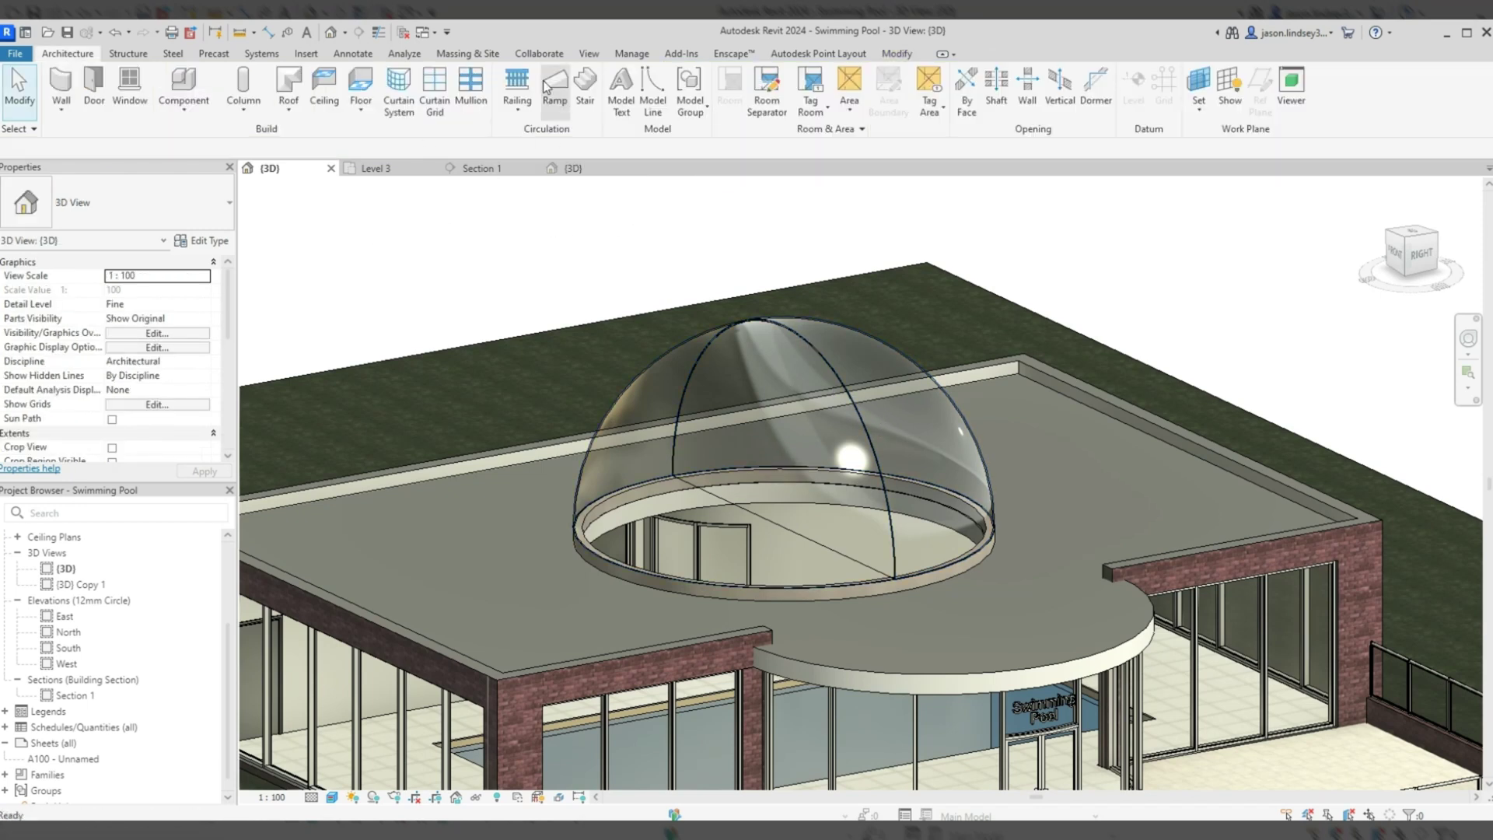
# Step: Switch the mass display to Show Mass by View Settings so only the glass dome remains over the opening
pyautogui.click(470, 54)
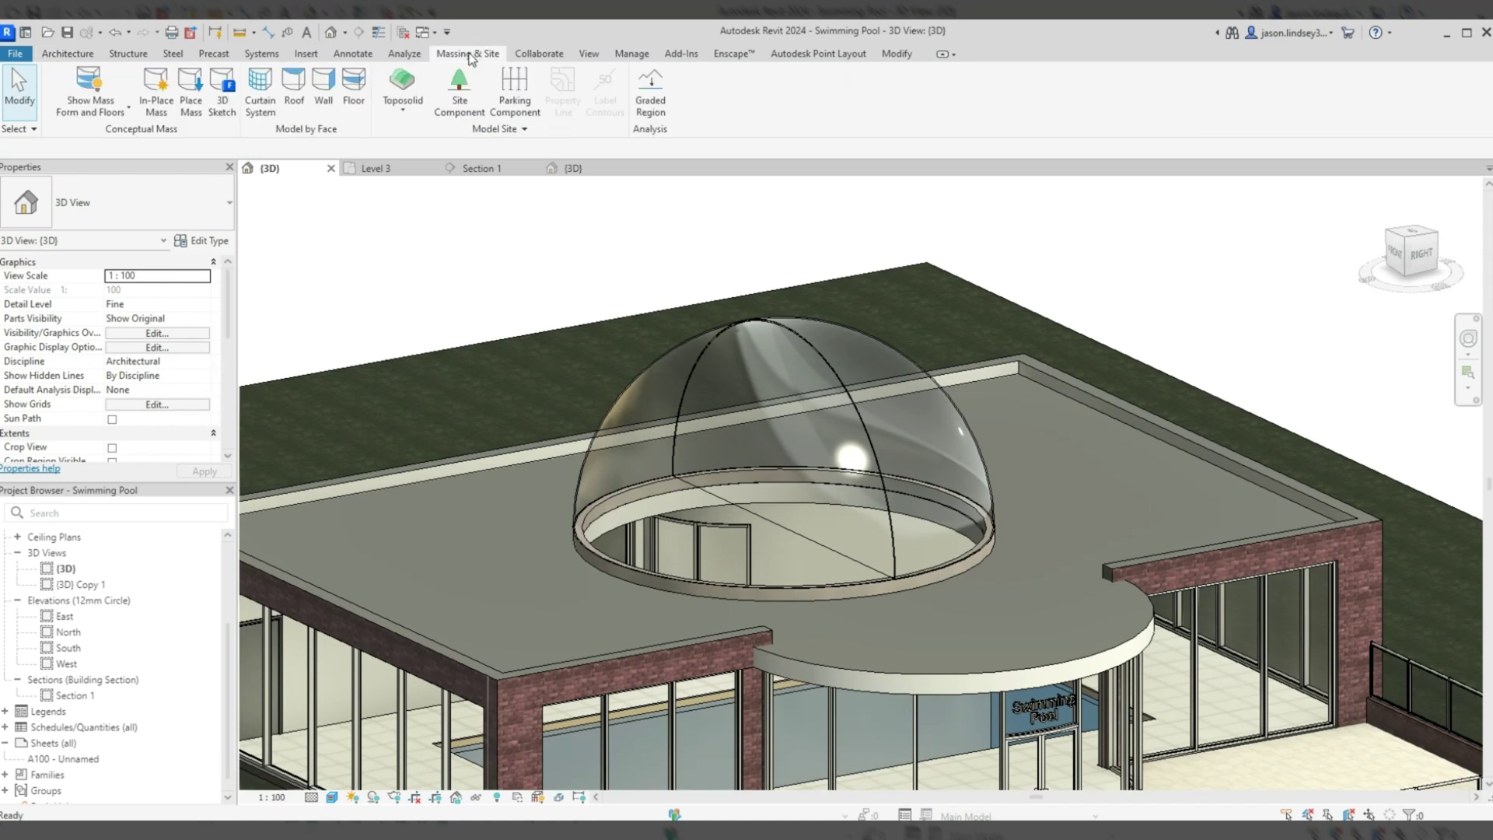
pyautogui.click(79, 87)
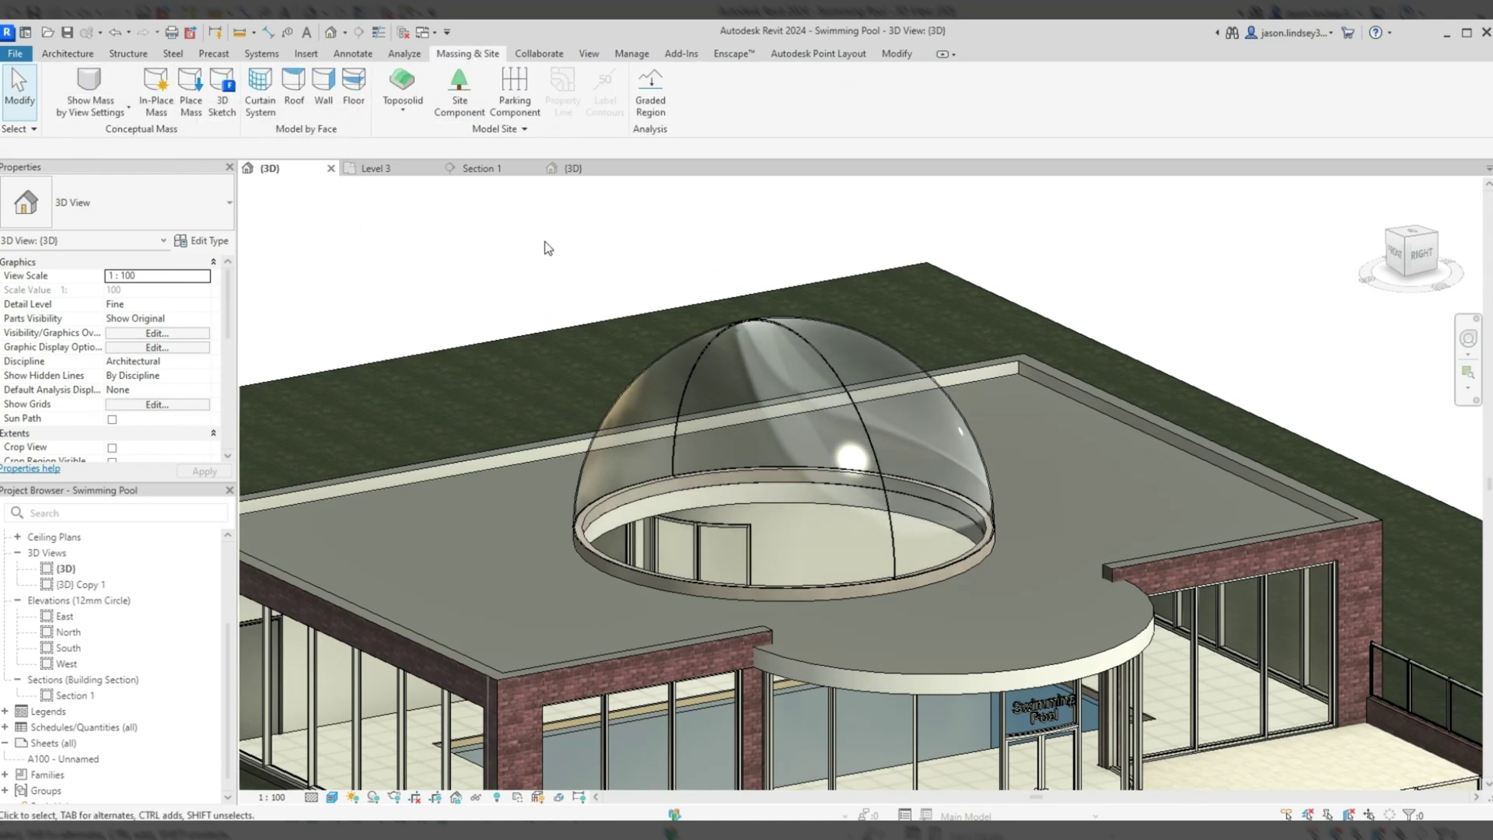
pyautogui.scroll(3, 674, 245)
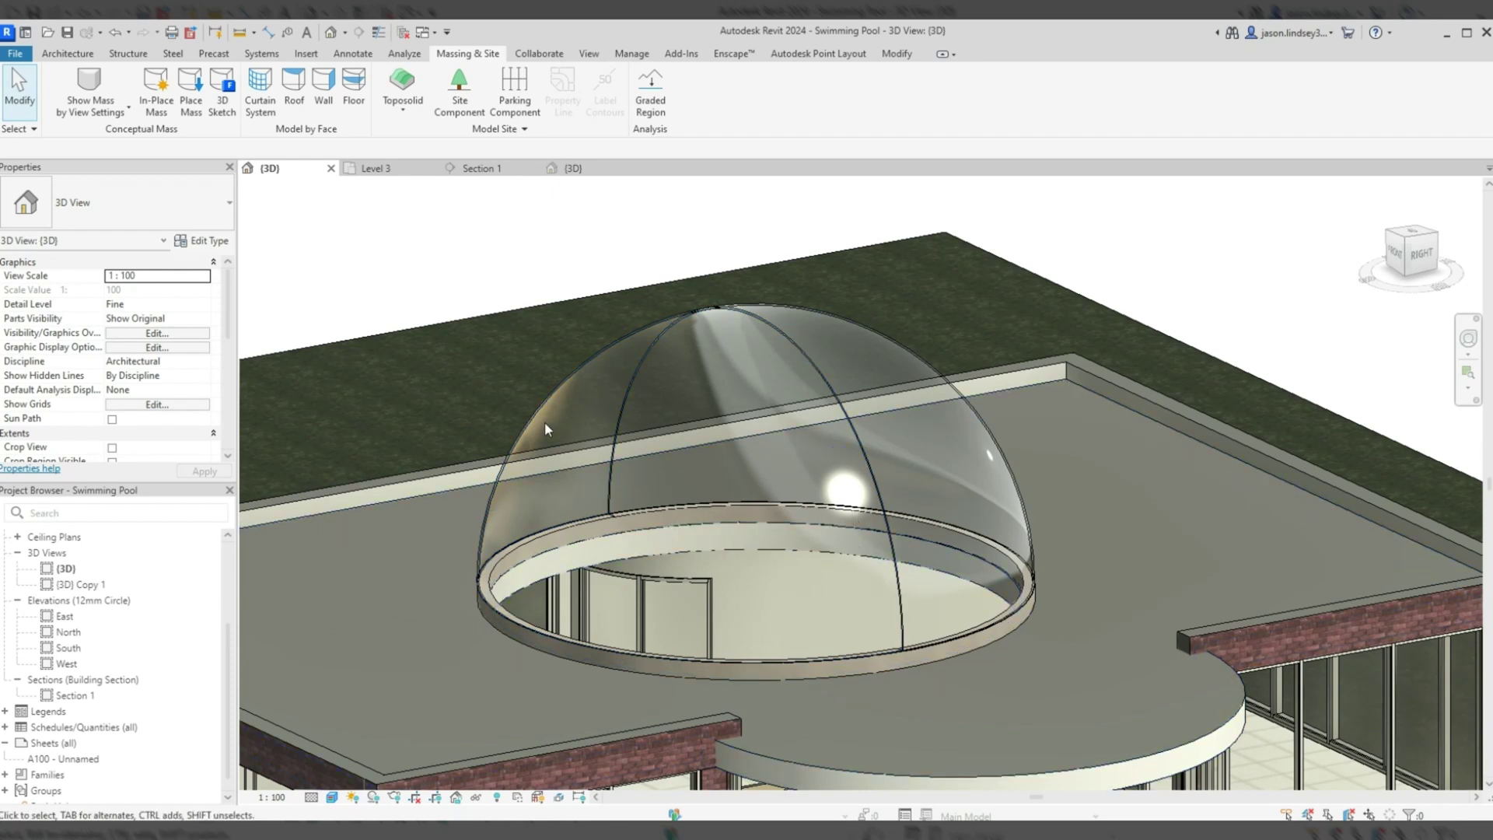
# Step: Start a wall and duplicate the basic wall type Wall-Ext_215Bwk as a new type named Aluminium Structure
pyautogui.click(62, 53)
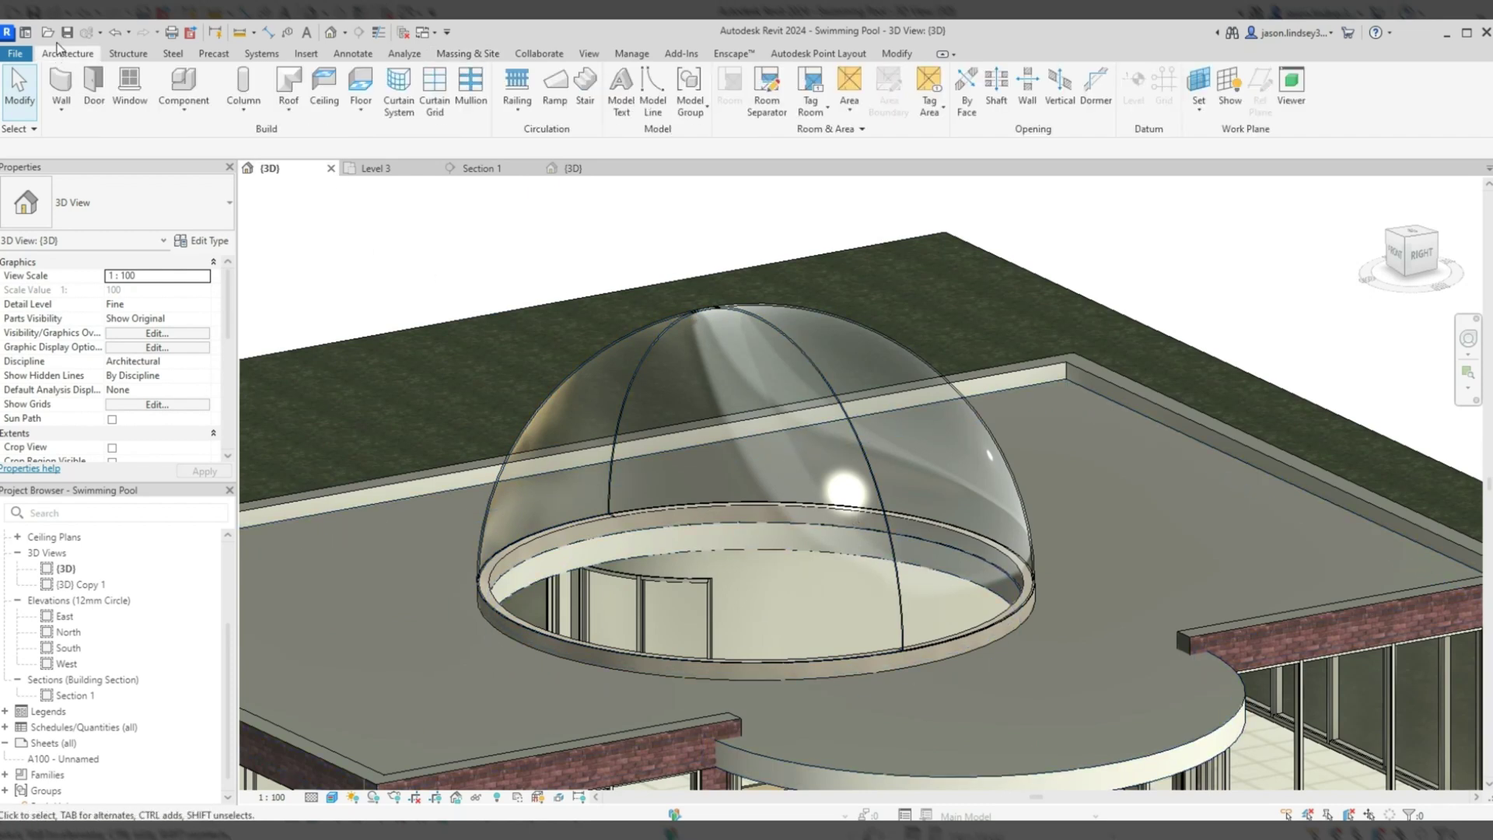
pyautogui.click(64, 82)
pyautogui.click(110, 215)
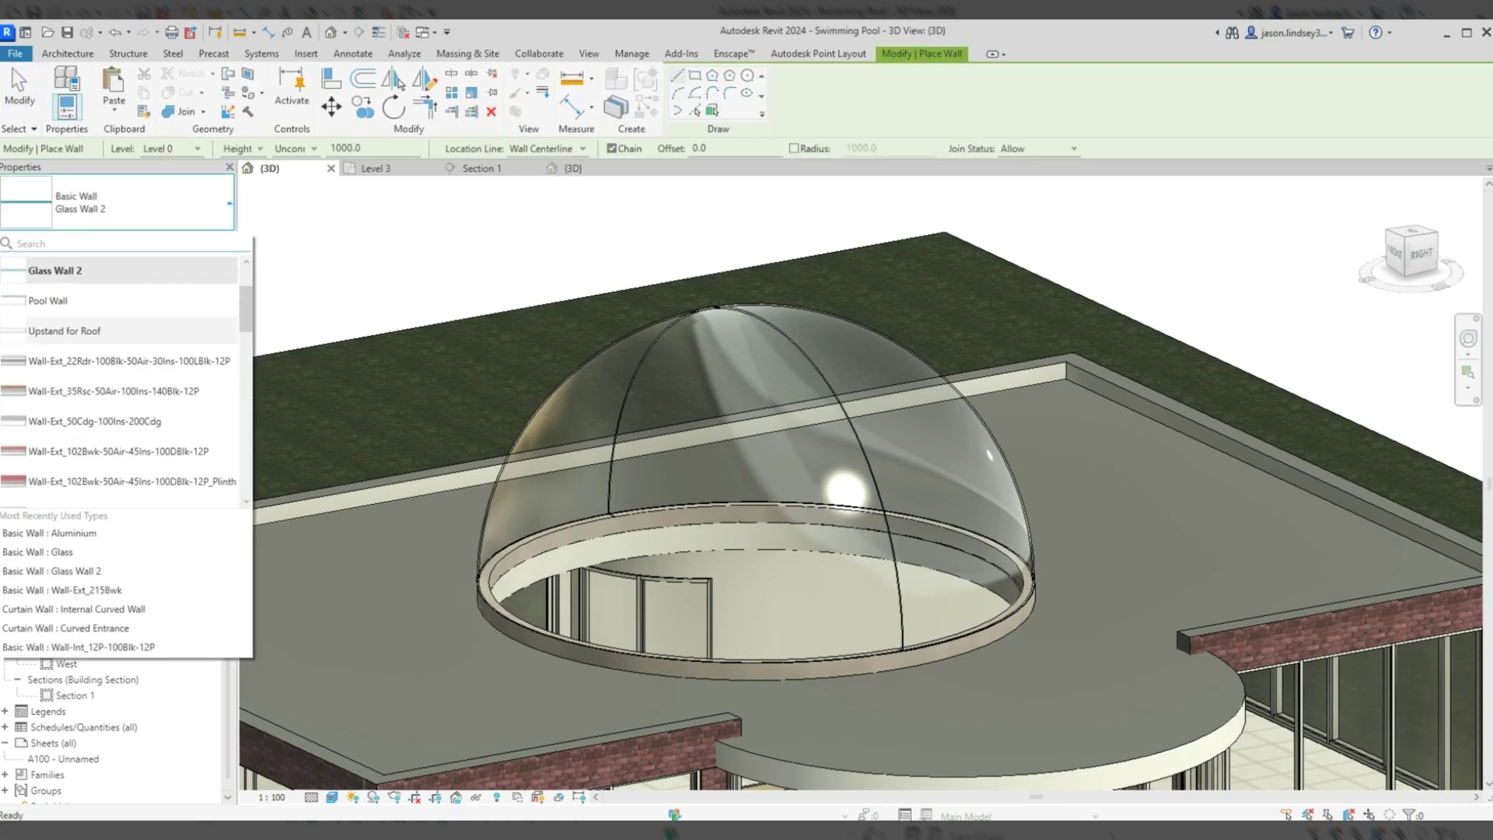
pyautogui.scroll(-10, 125, 389)
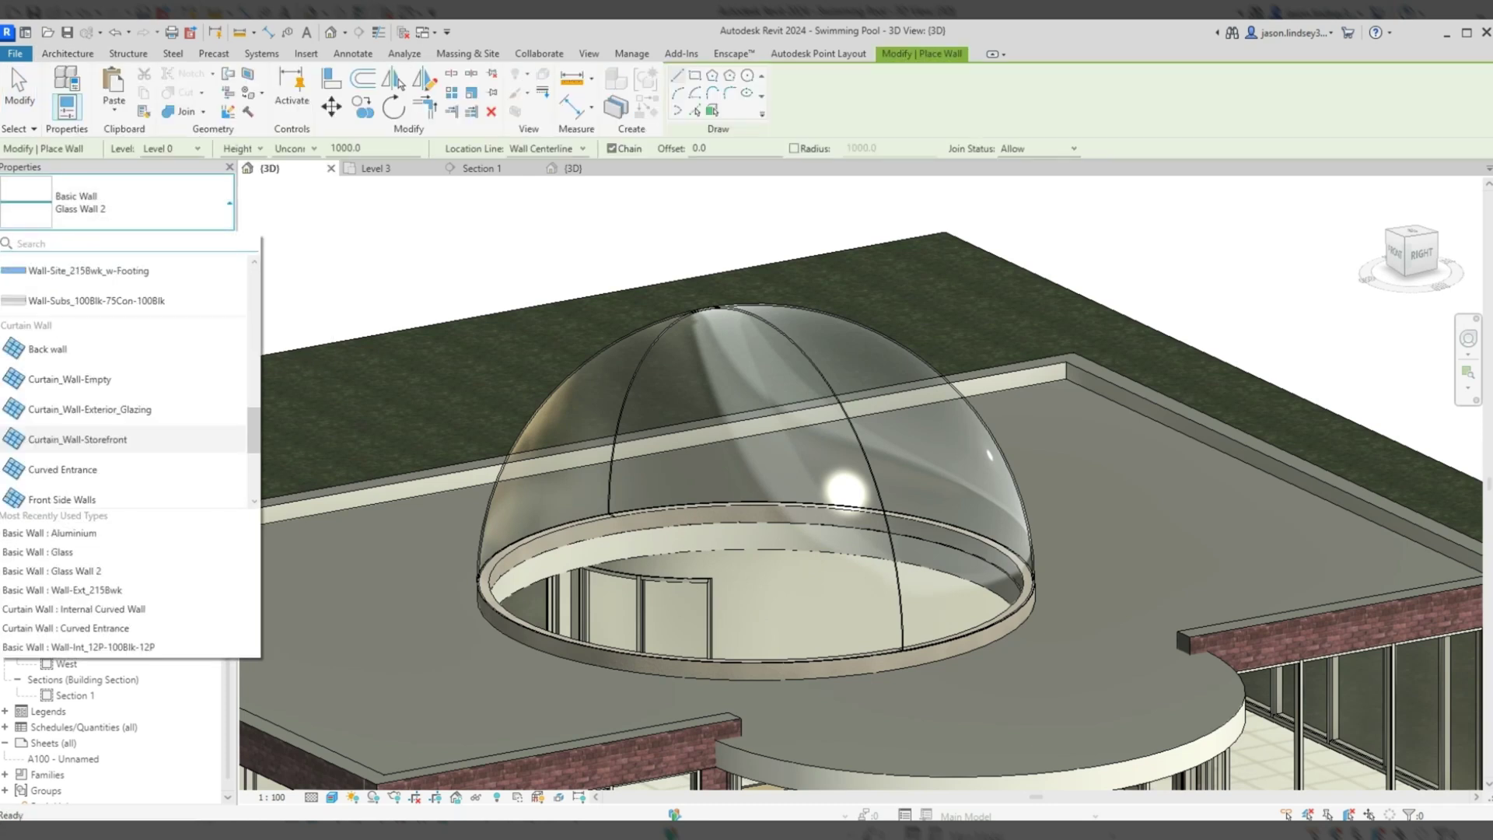
pyautogui.scroll(6, 125, 389)
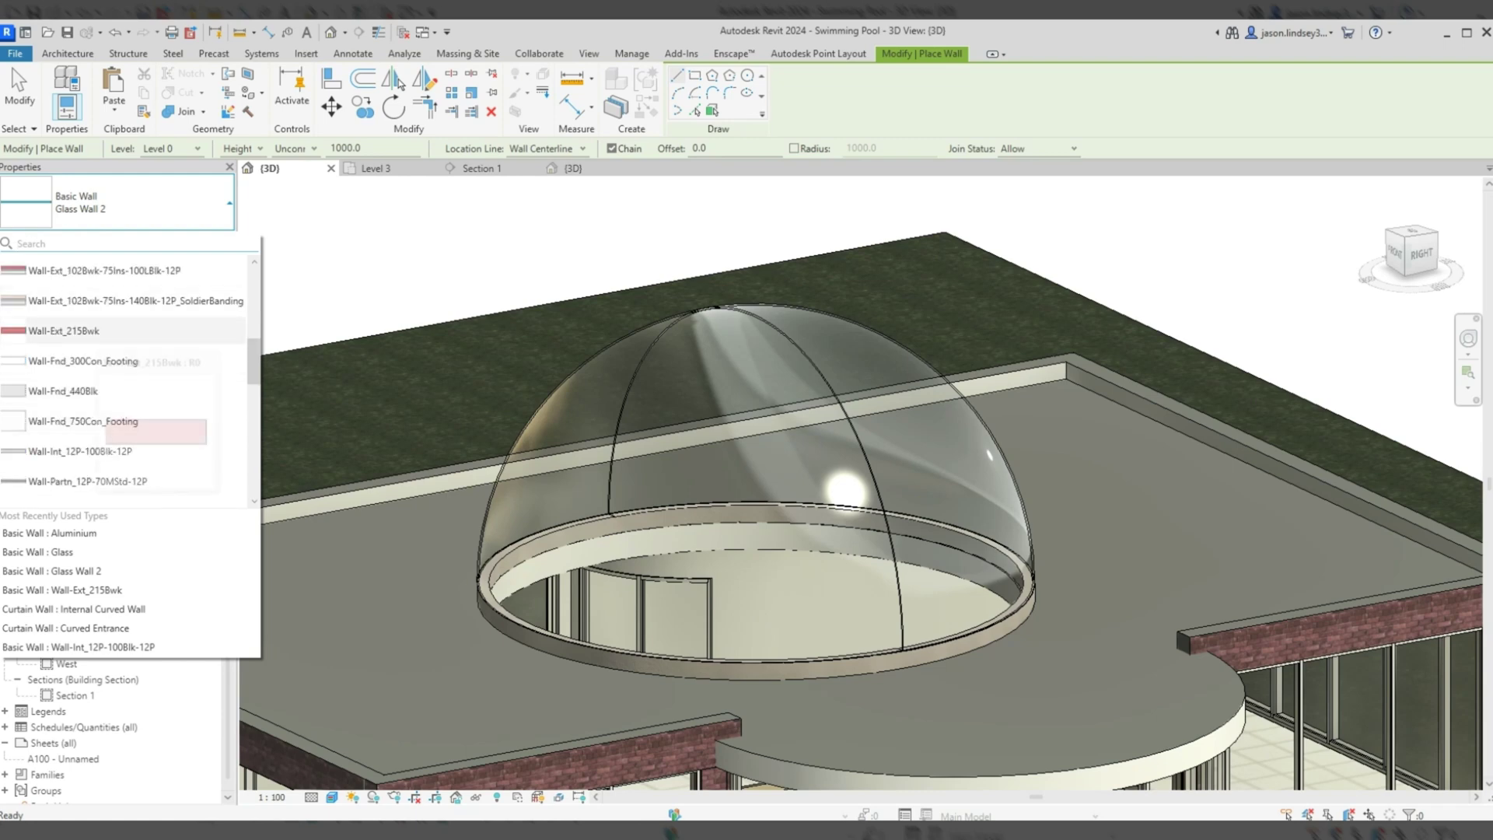
pyautogui.click(70, 331)
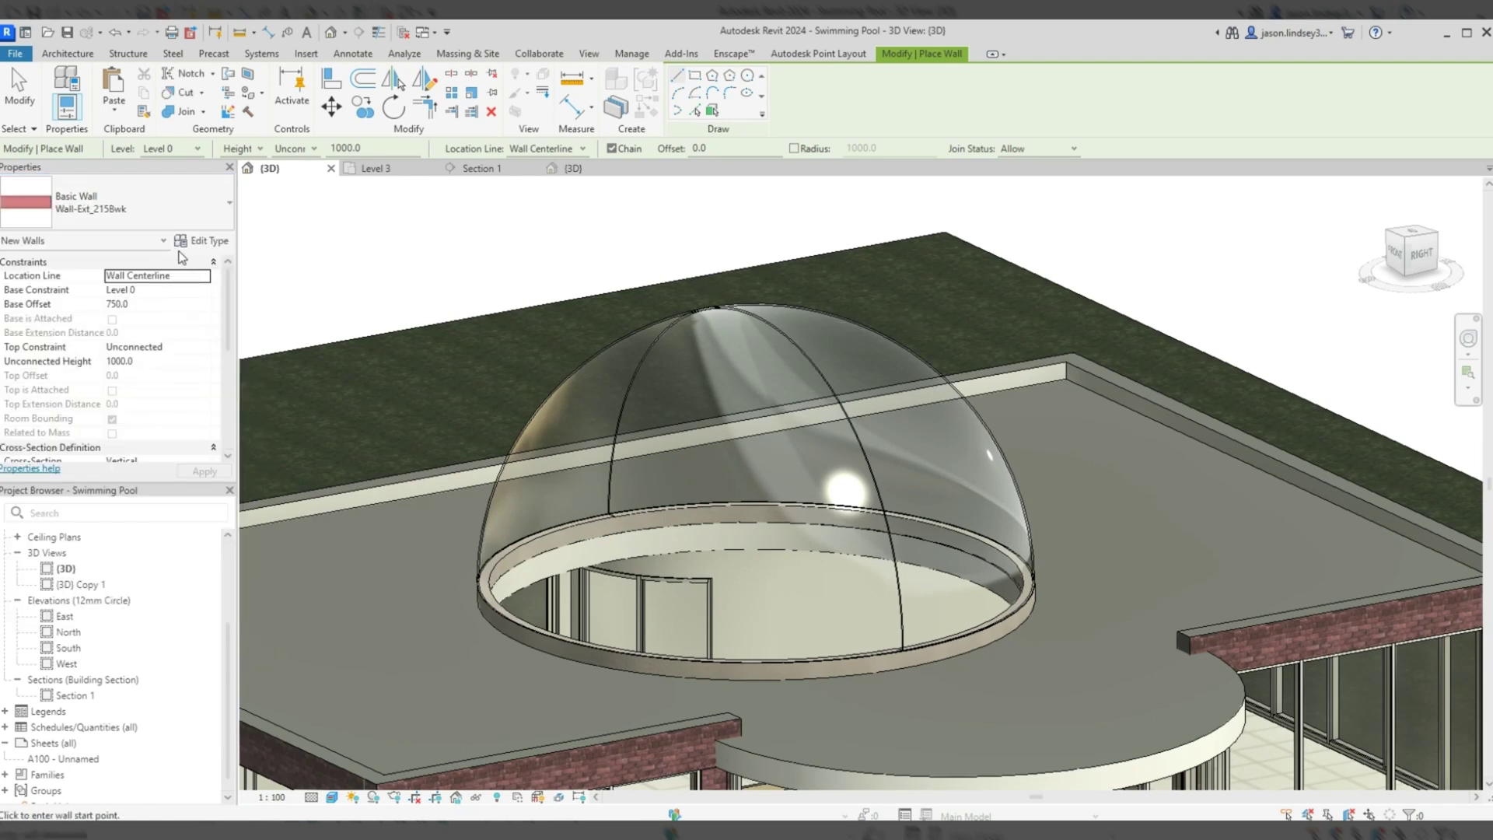
pyautogui.click(202, 241)
pyautogui.click(1369, 266)
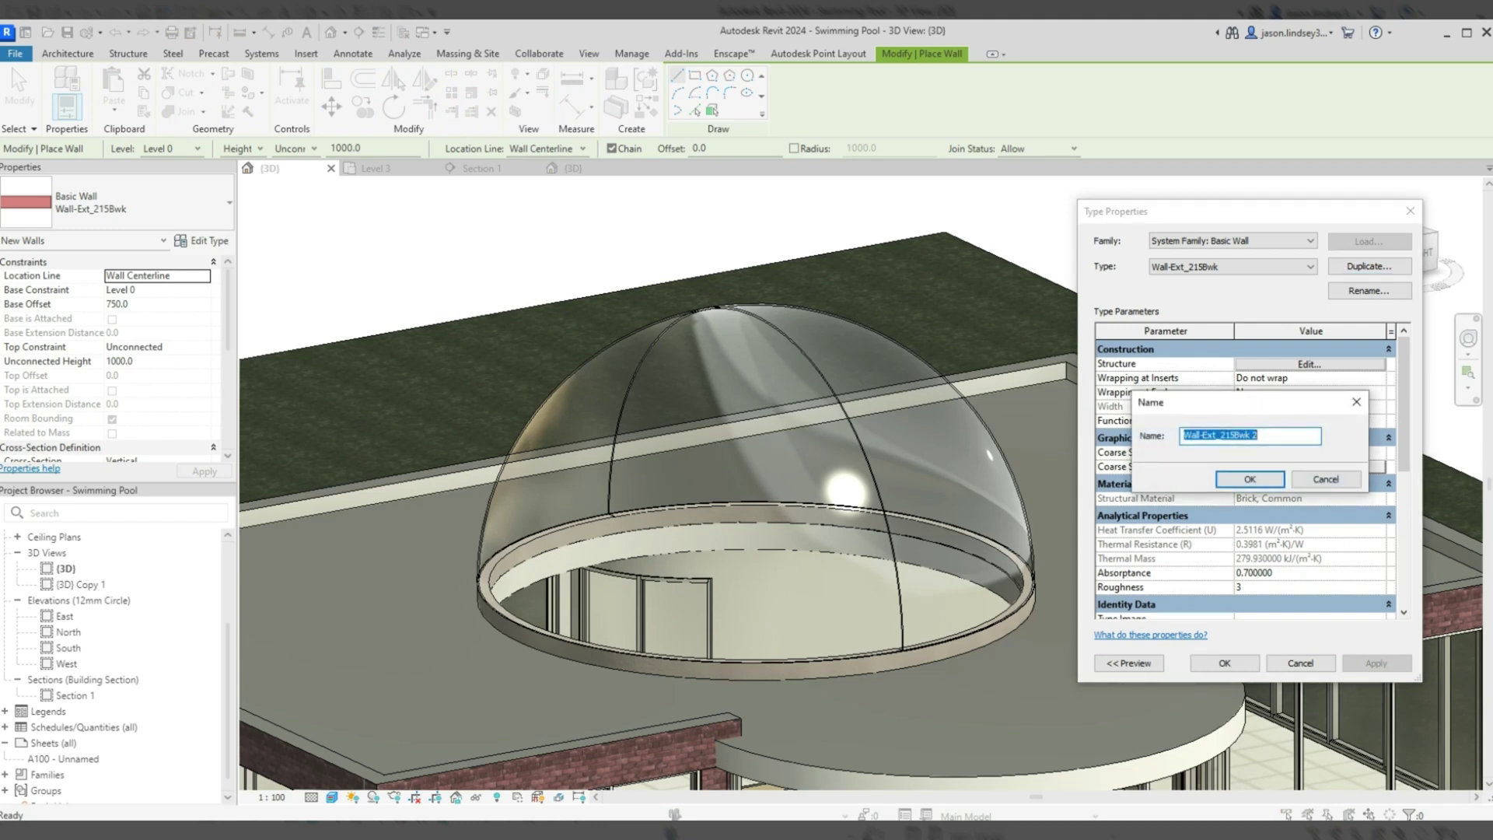
pyautogui.write('Aluminium Structure')
pyautogui.press('Return')
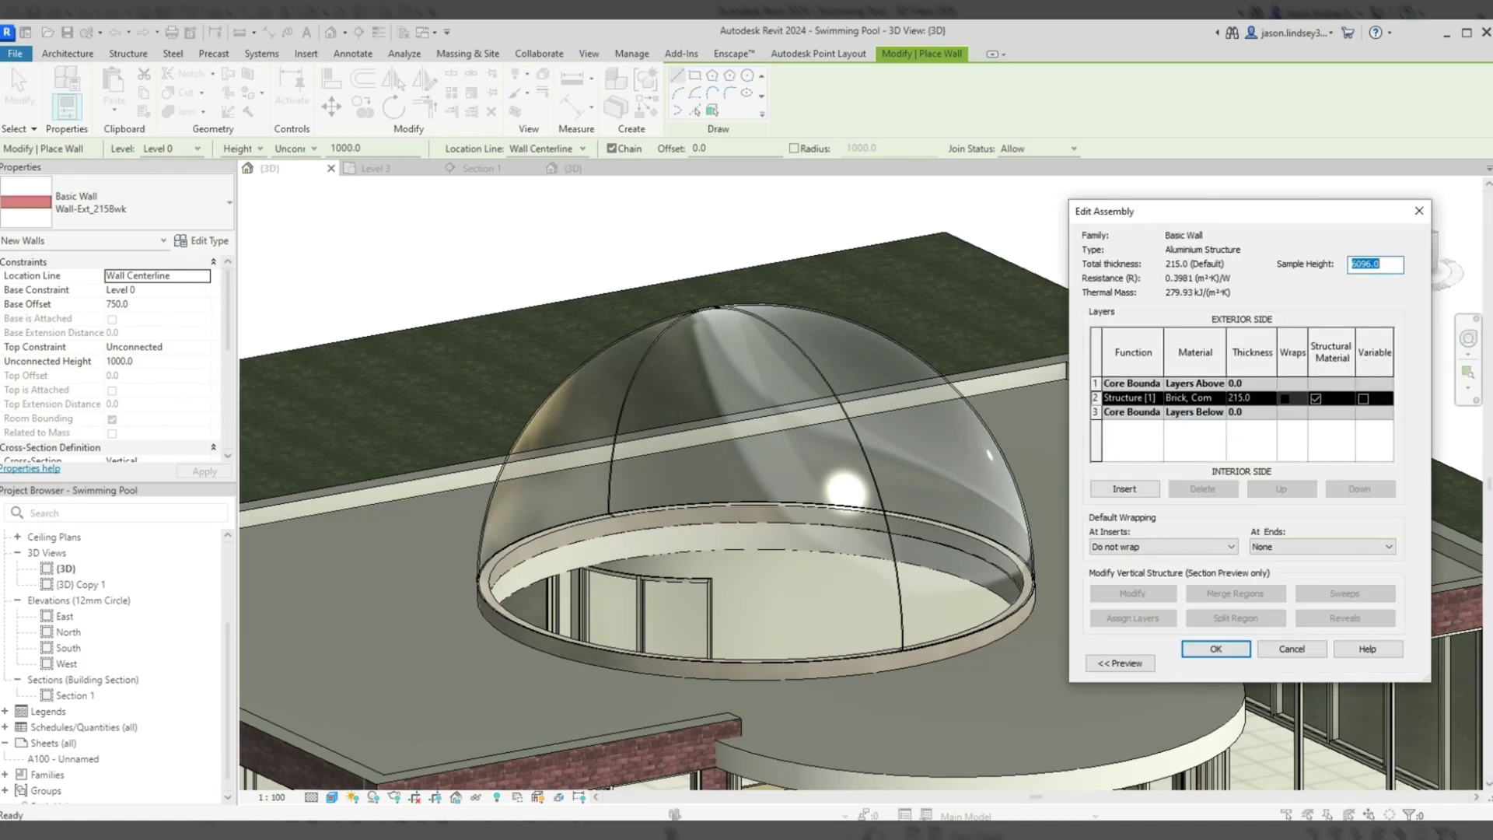
# Step: Assign the Aluminium material to the structure layer of the Aluminium Structure wall type
pyautogui.click(1194, 397)
pyautogui.click(1220, 397)
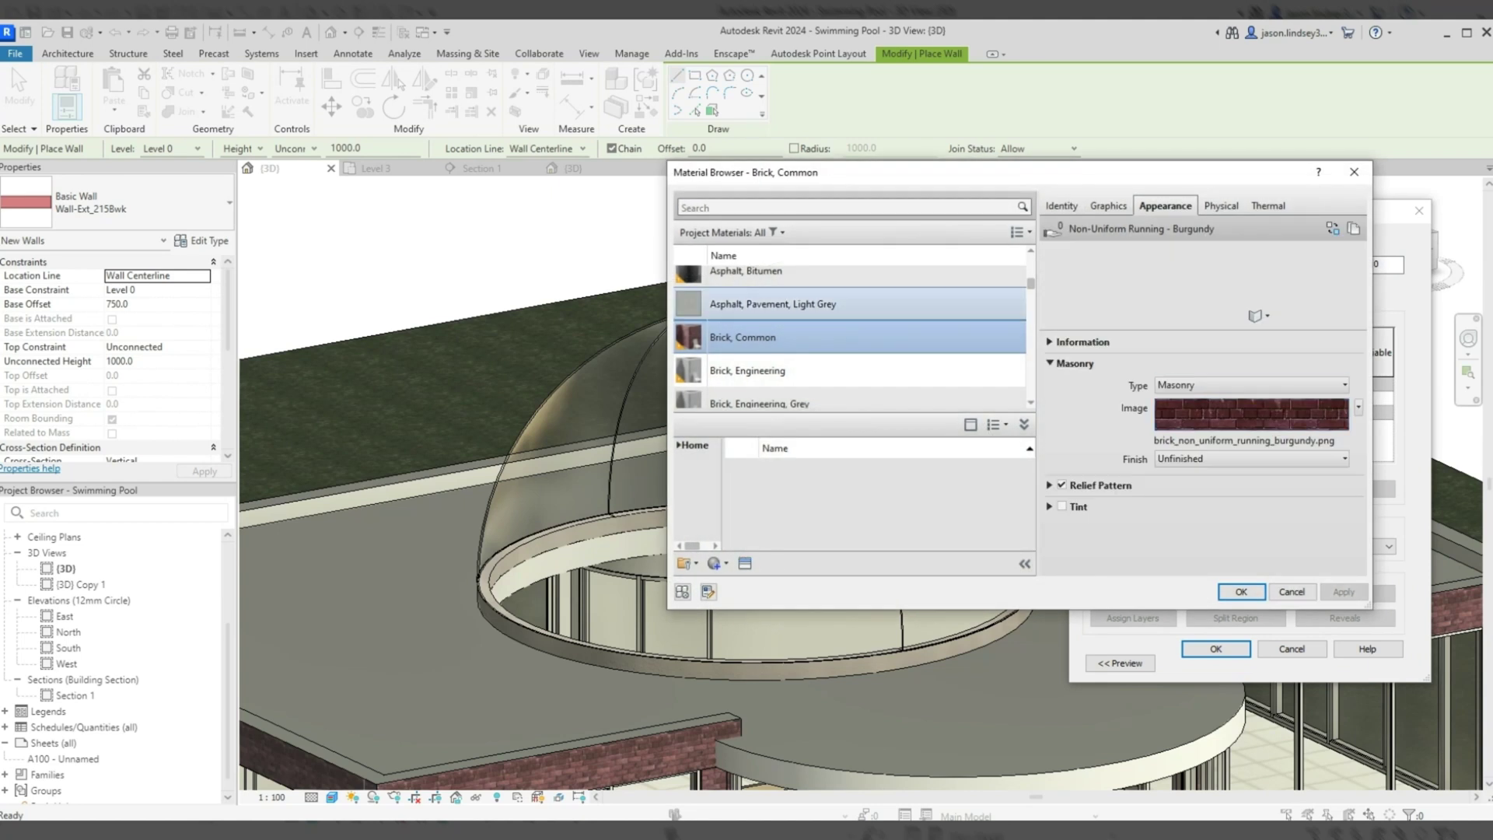
pyautogui.click(848, 206)
pyautogui.write('Alumini')
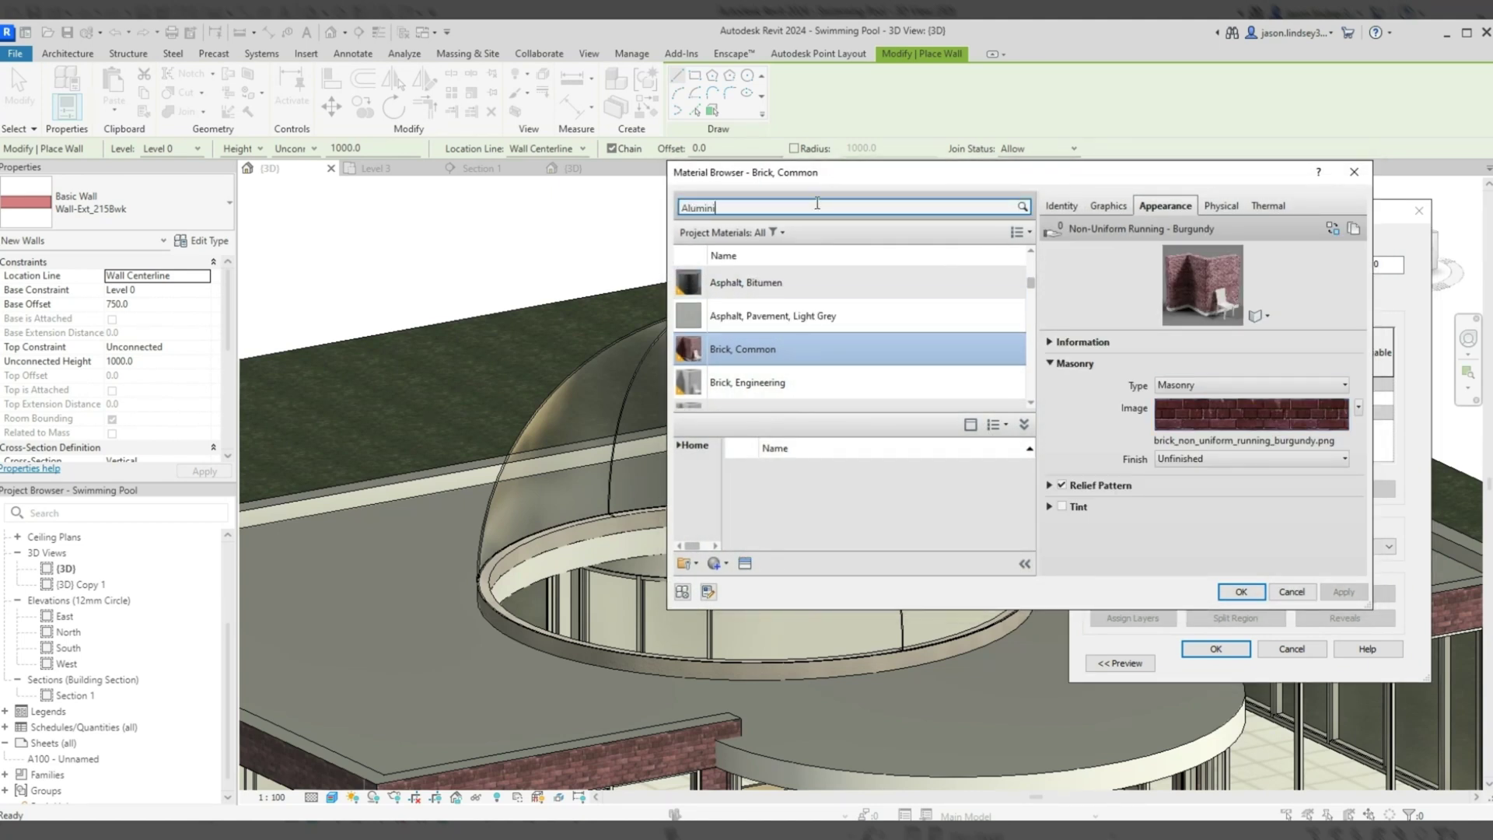
pyautogui.click(783, 302)
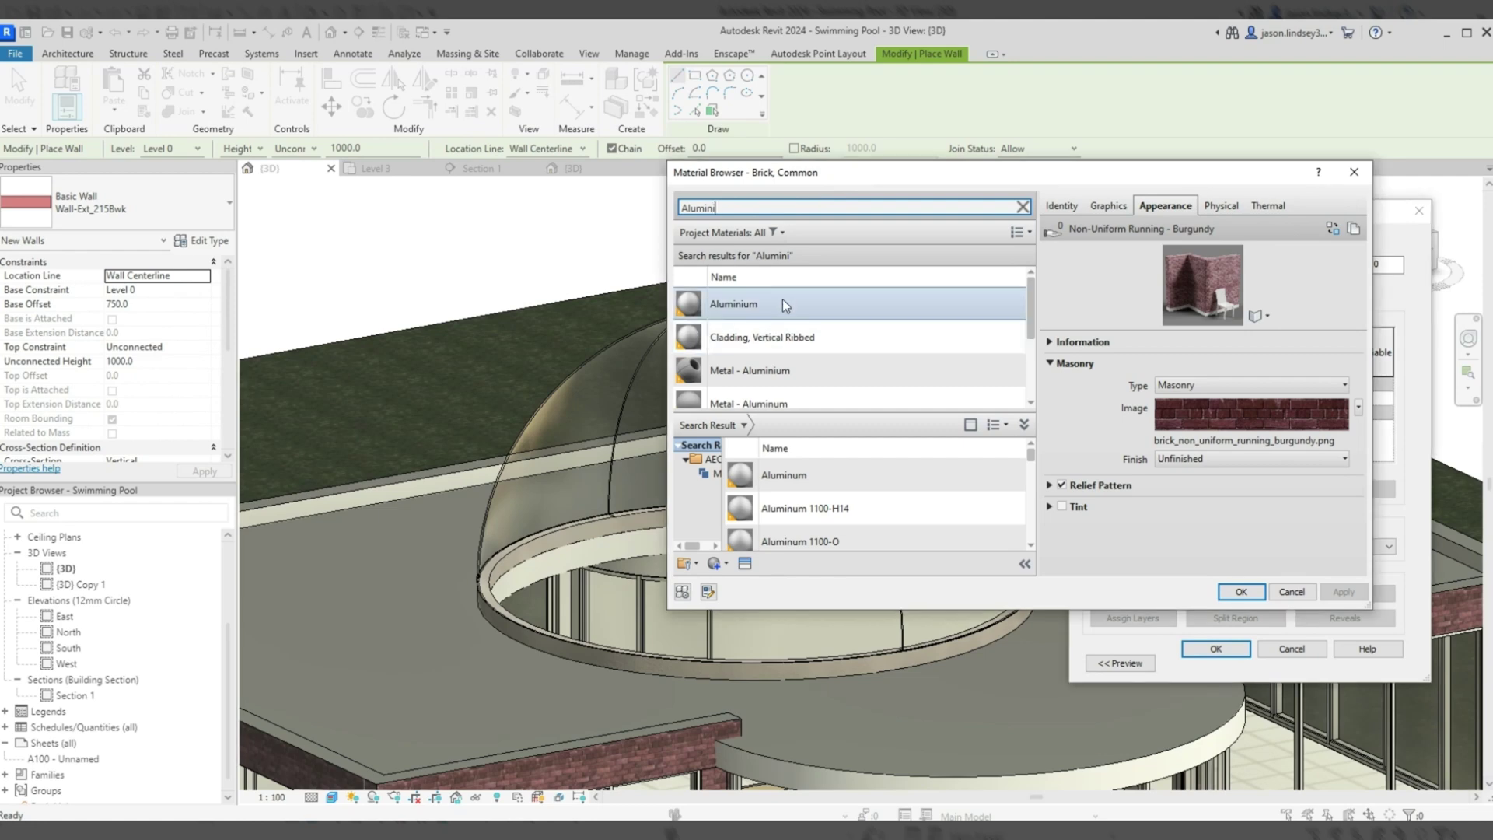
pyautogui.doubleClick(782, 300)
# Step: Set the structure layer's thickness to 150 and accept the Aluminium Structure type
pyautogui.click(1246, 398)
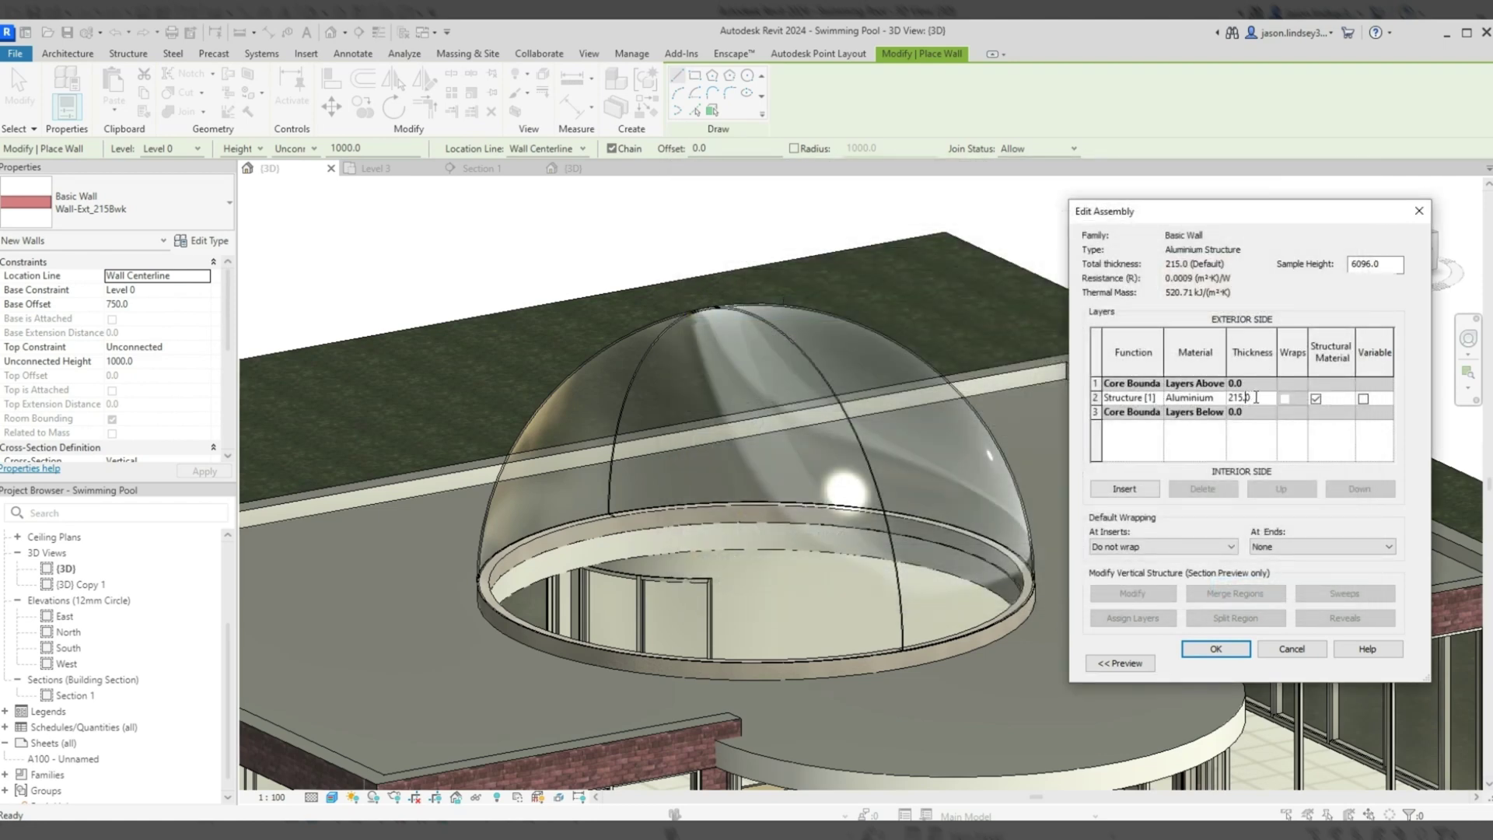
pyautogui.write('15')
pyautogui.click(1228, 649)
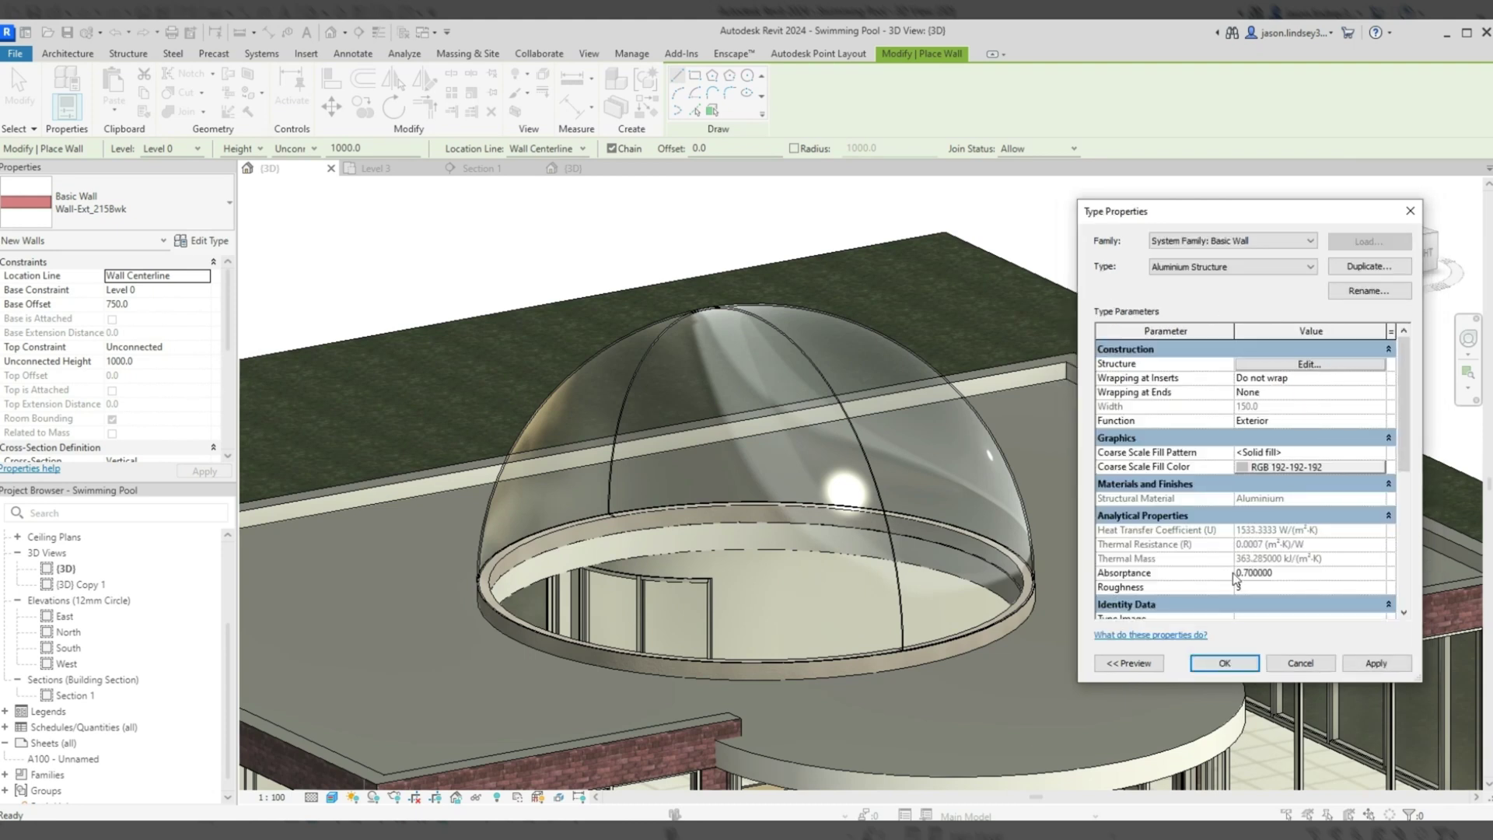
pyautogui.click(1224, 662)
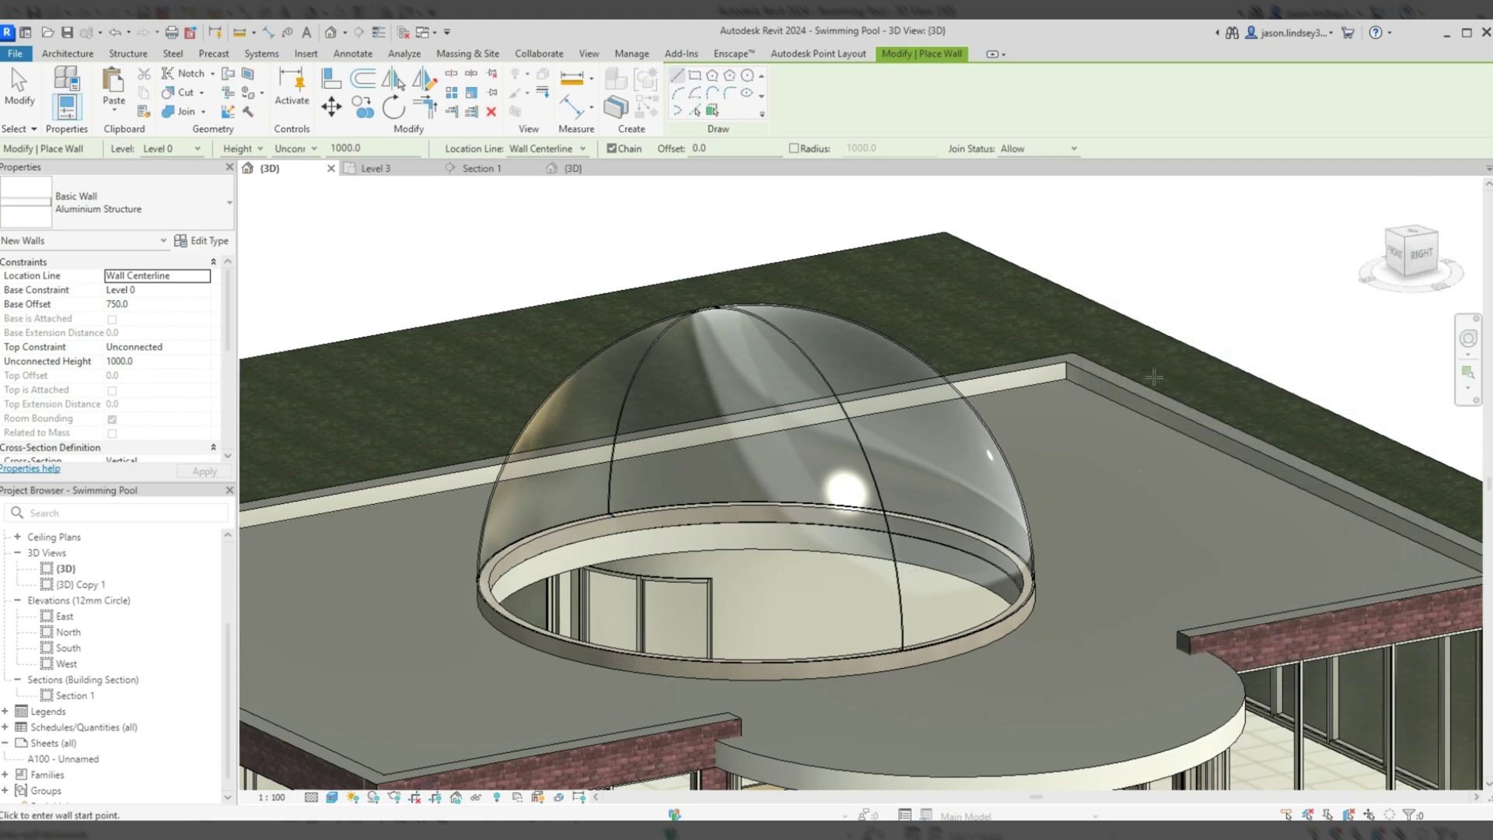
# Step: In the Level 3 floor plan, set the new wall's base offset to 0 and its unconnected height to 2000
pyautogui.click(380, 169)
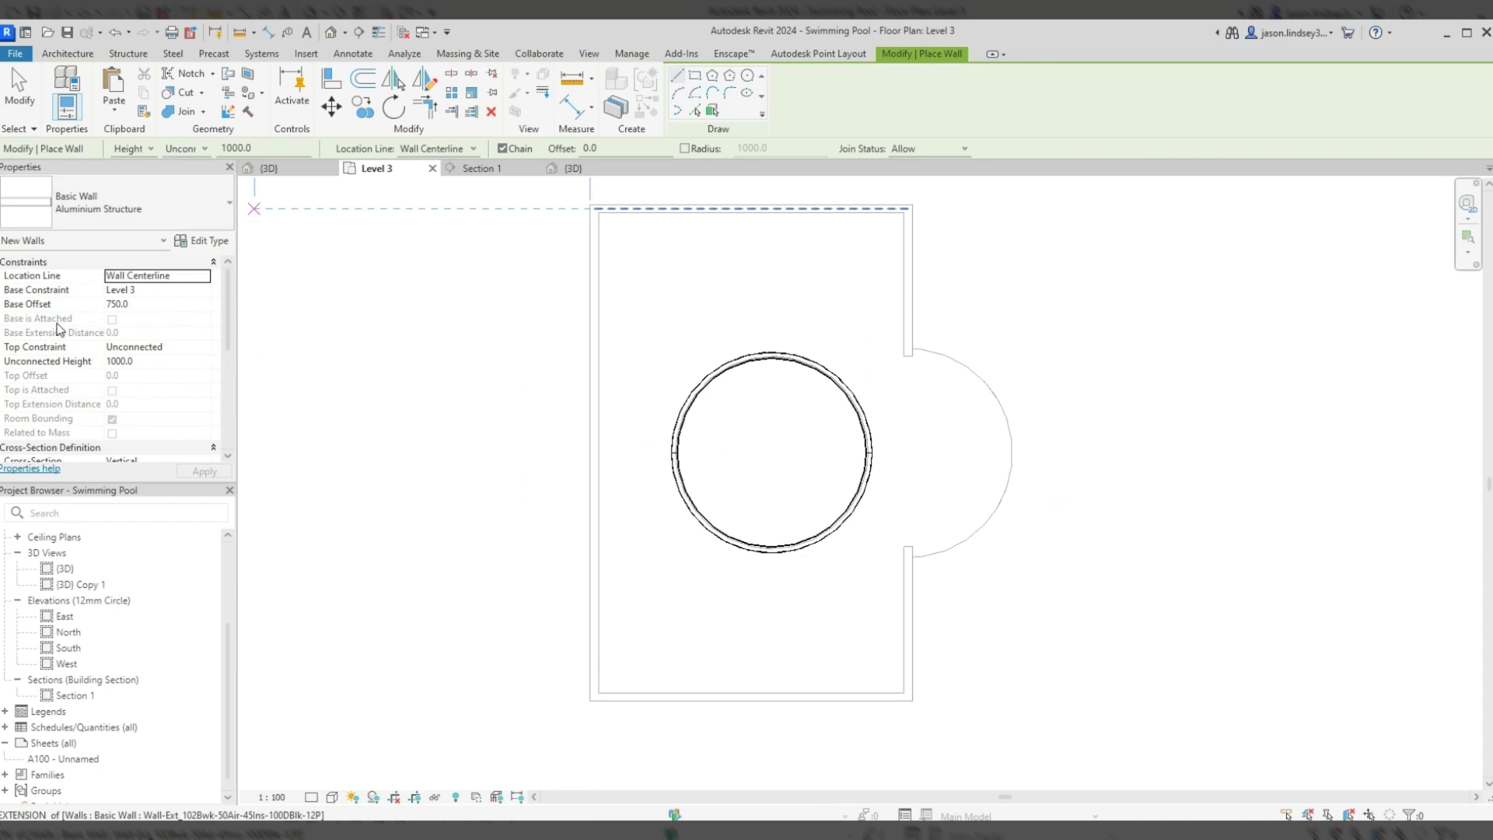
pyautogui.click(129, 304)
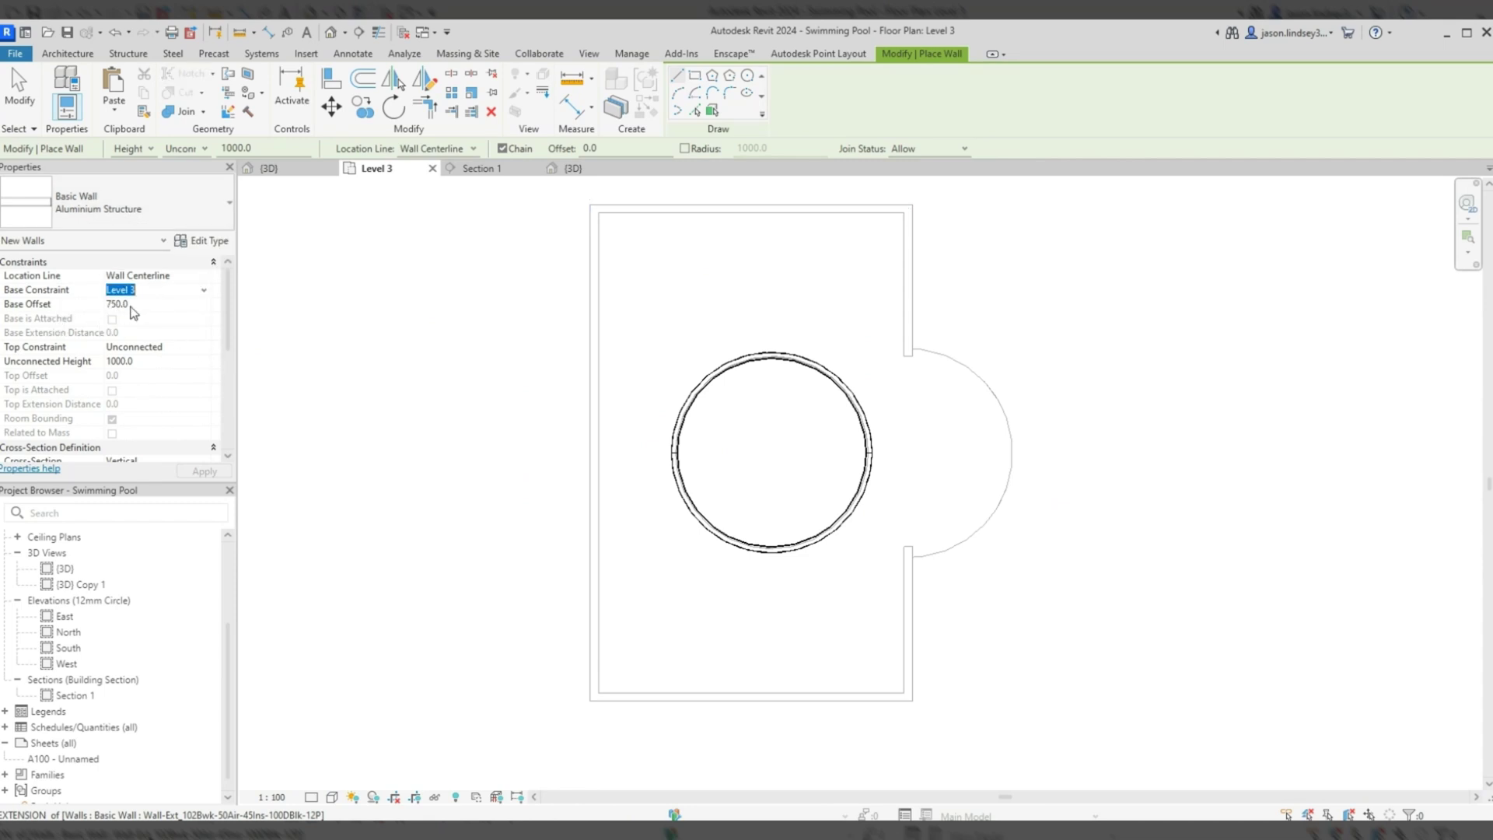
pyautogui.moveTo(134, 305); pyautogui.dragTo(98, 311)
pyautogui.write('0')
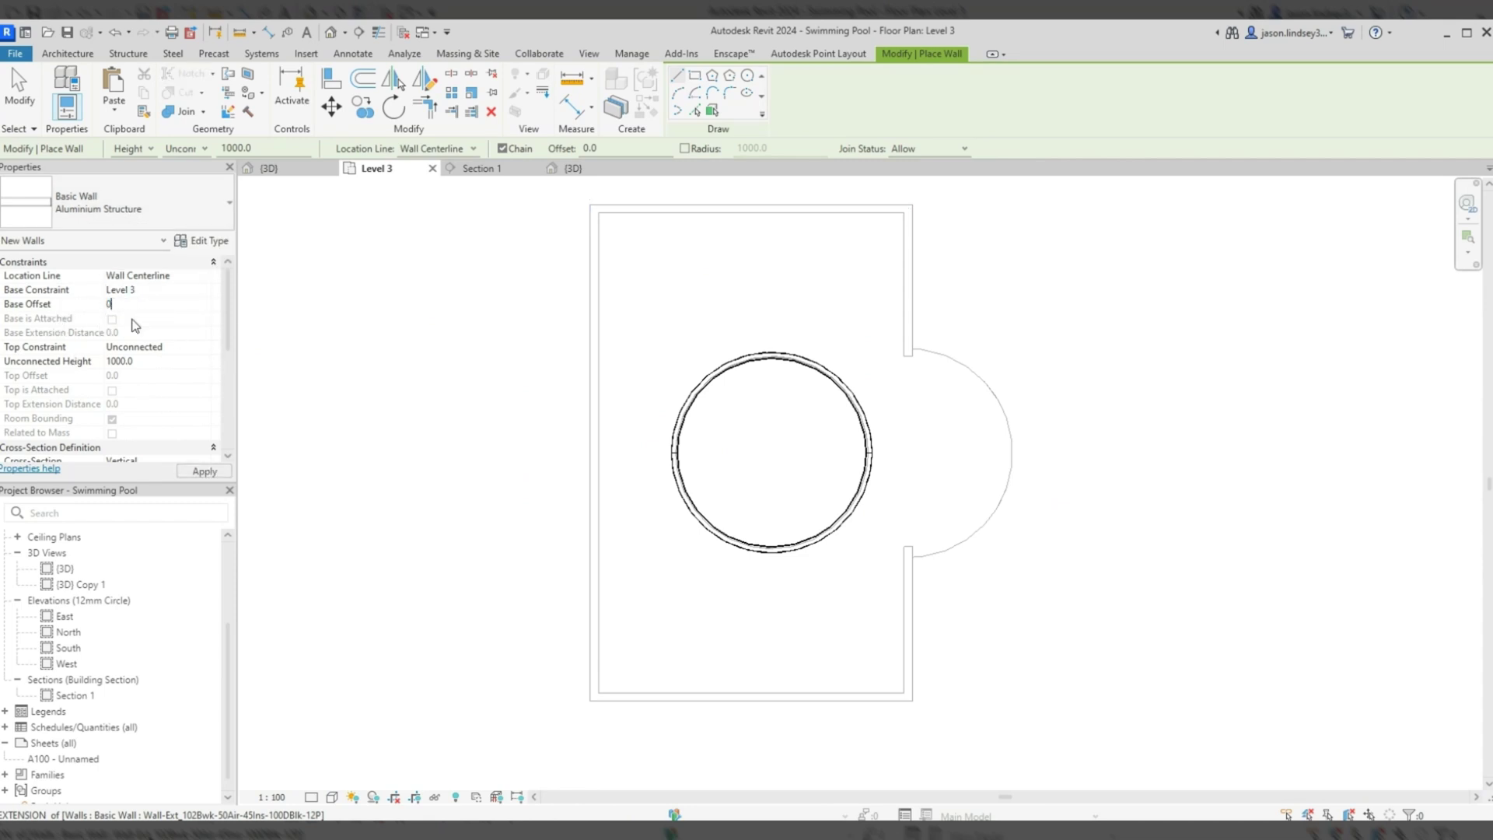
pyautogui.click(146, 363)
pyautogui.write('2000')
pyautogui.click(204, 471)
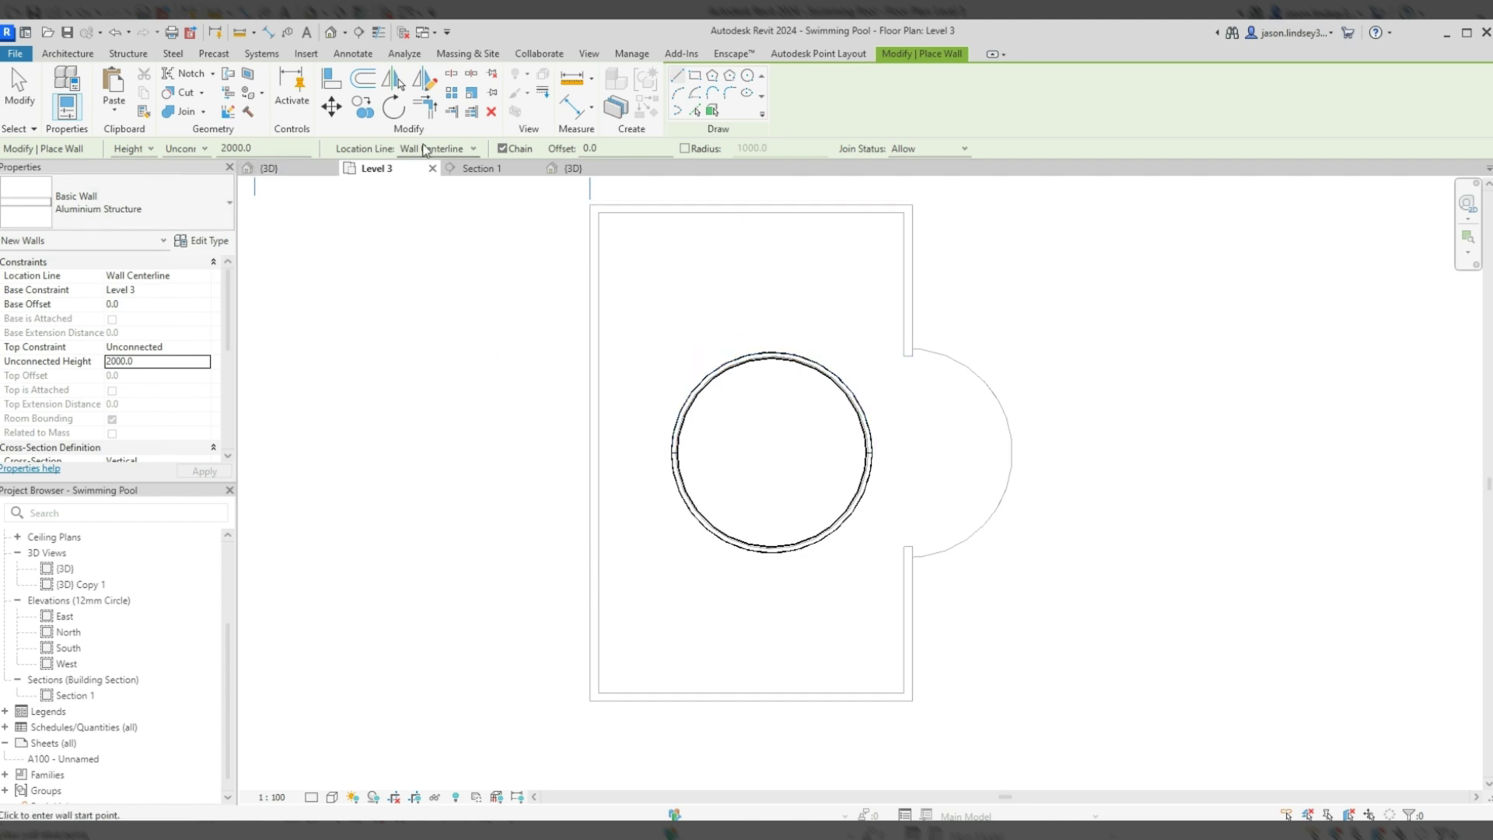
# Step: Draw an Aluminium Structure wall about 7300 long horizontally across the dome's full diameter, finish the command and check it in 3D
pyautogui.scroll(2, 646, 409)
pyautogui.scroll(2, 615, 424)
pyautogui.scroll(-1, 610, 339)
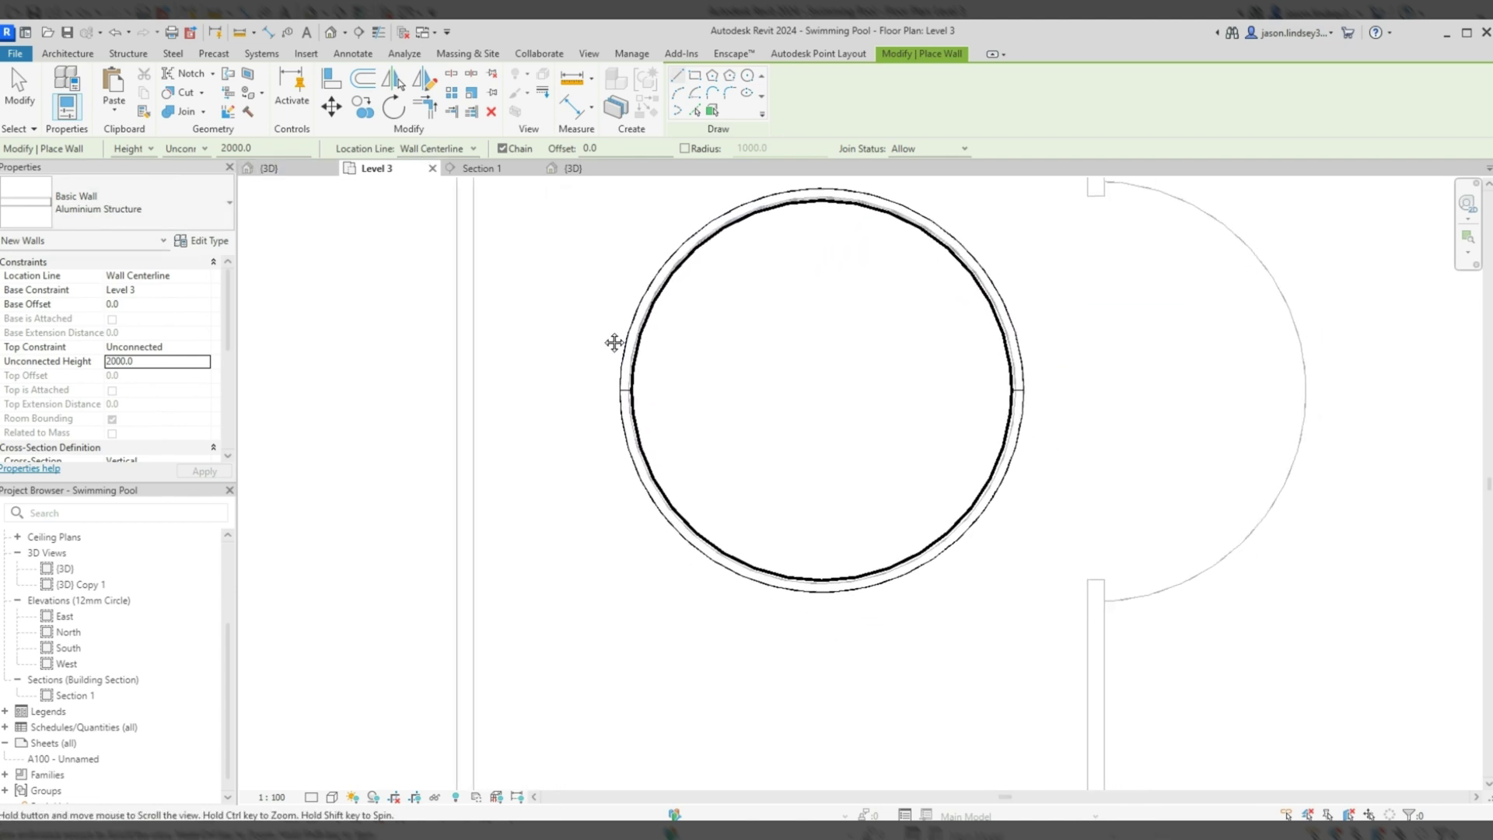
pyautogui.click(617, 387)
pyautogui.click(1011, 386)
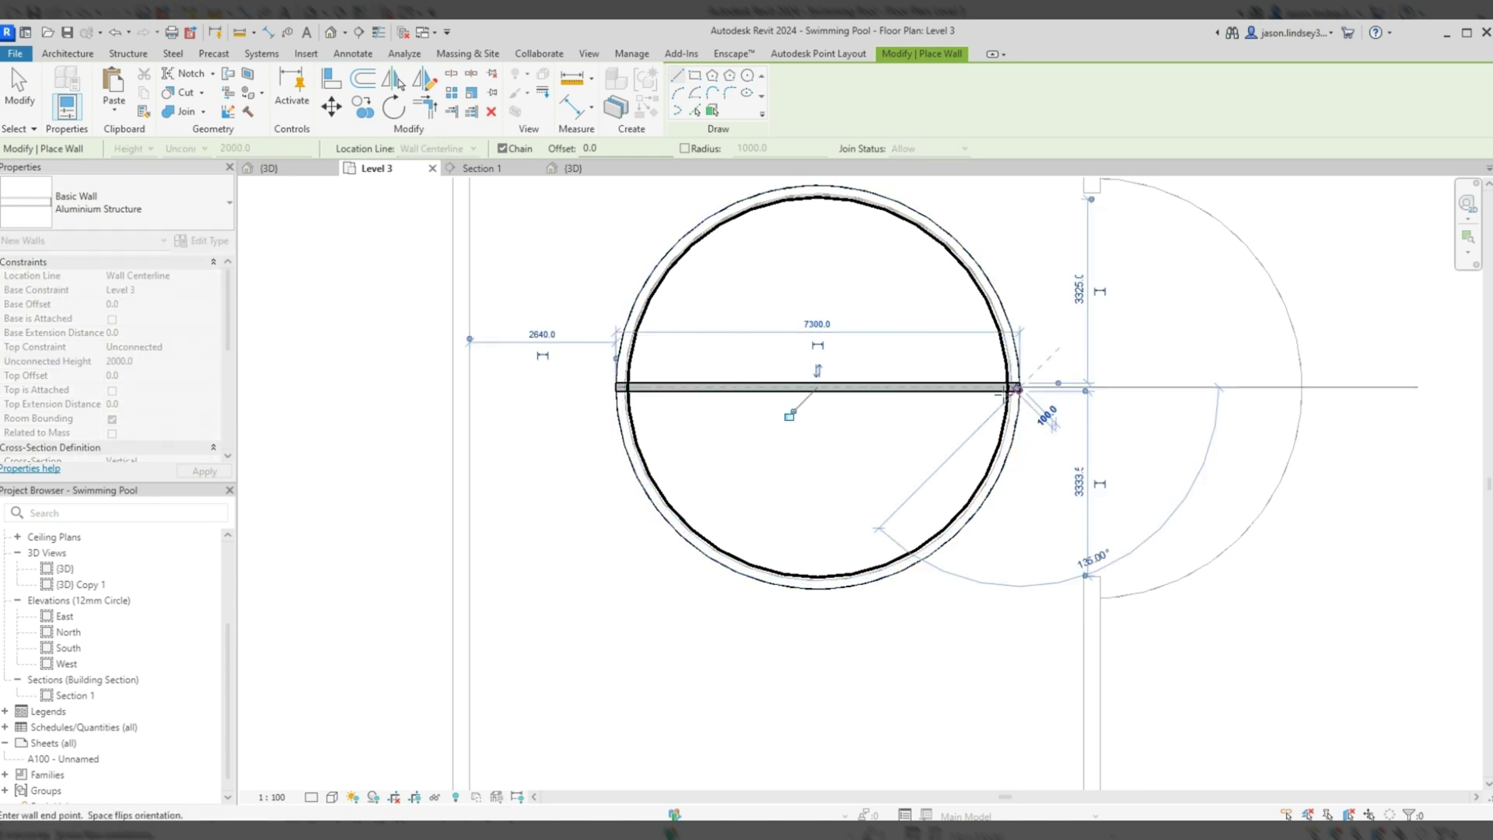
pyautogui.click(268, 168)
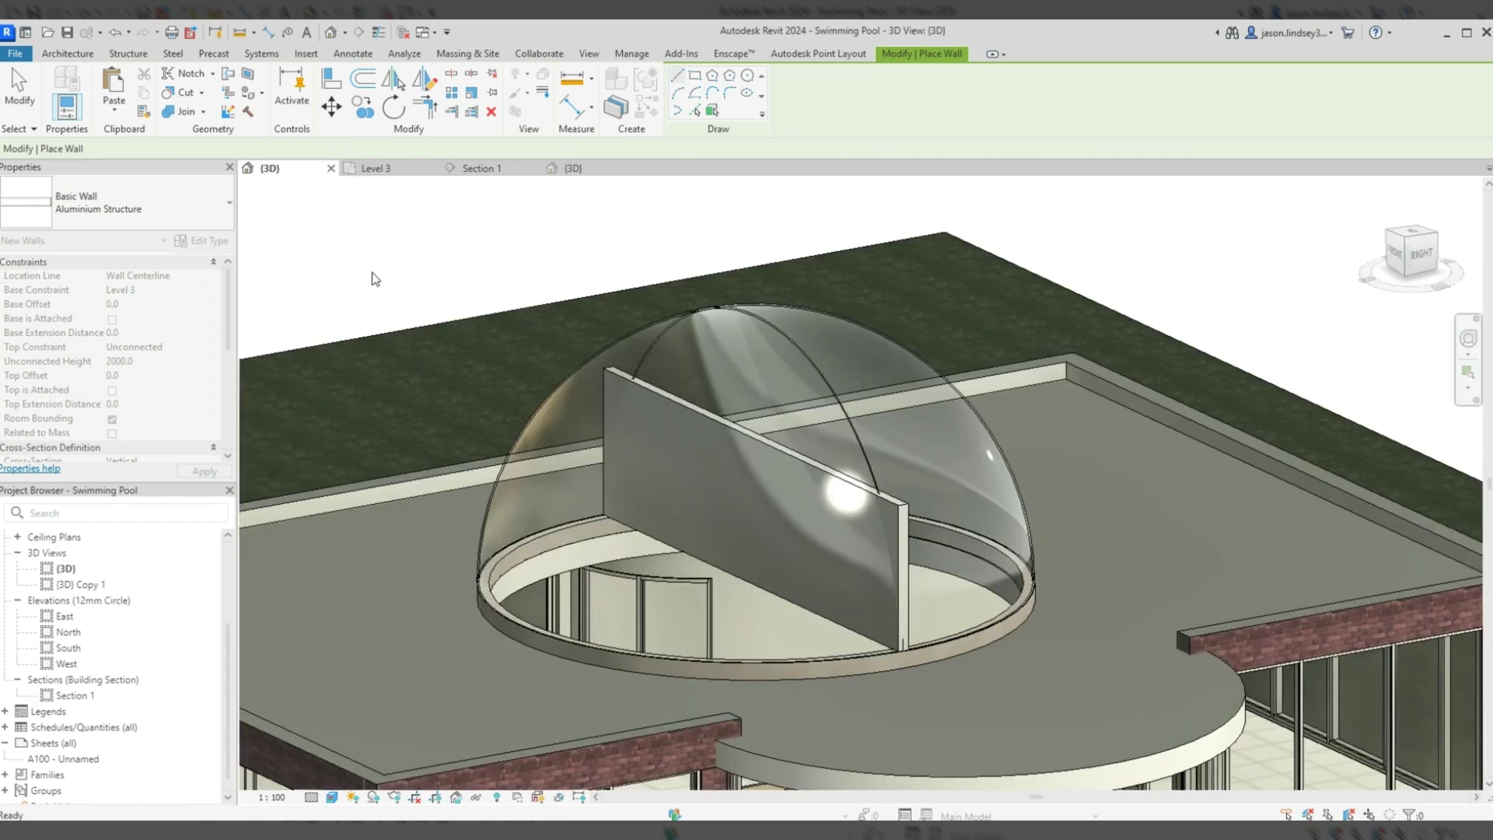
pyautogui.press('Escape')
pyautogui.keyDown('shift'); pyautogui.moveTo(572, 275); pyautogui.dragTo(412, 221, button='middle'); pyautogui.keyUp('shift')
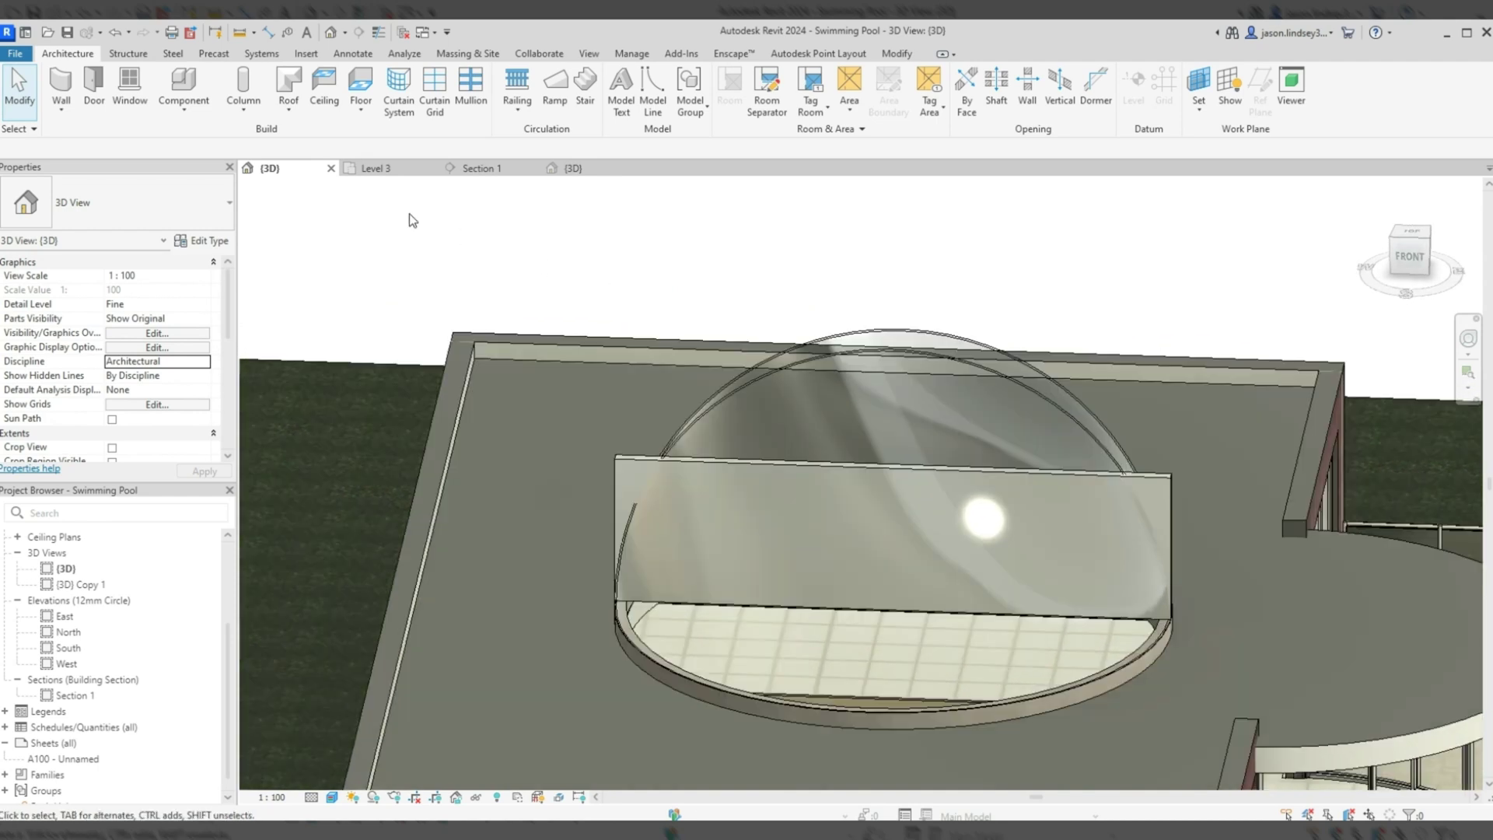
# Step: In Section 1, stretch the aluminium wall upward past the dome's apex to a height of 4000
pyautogui.click(482, 169)
pyautogui.click(695, 365)
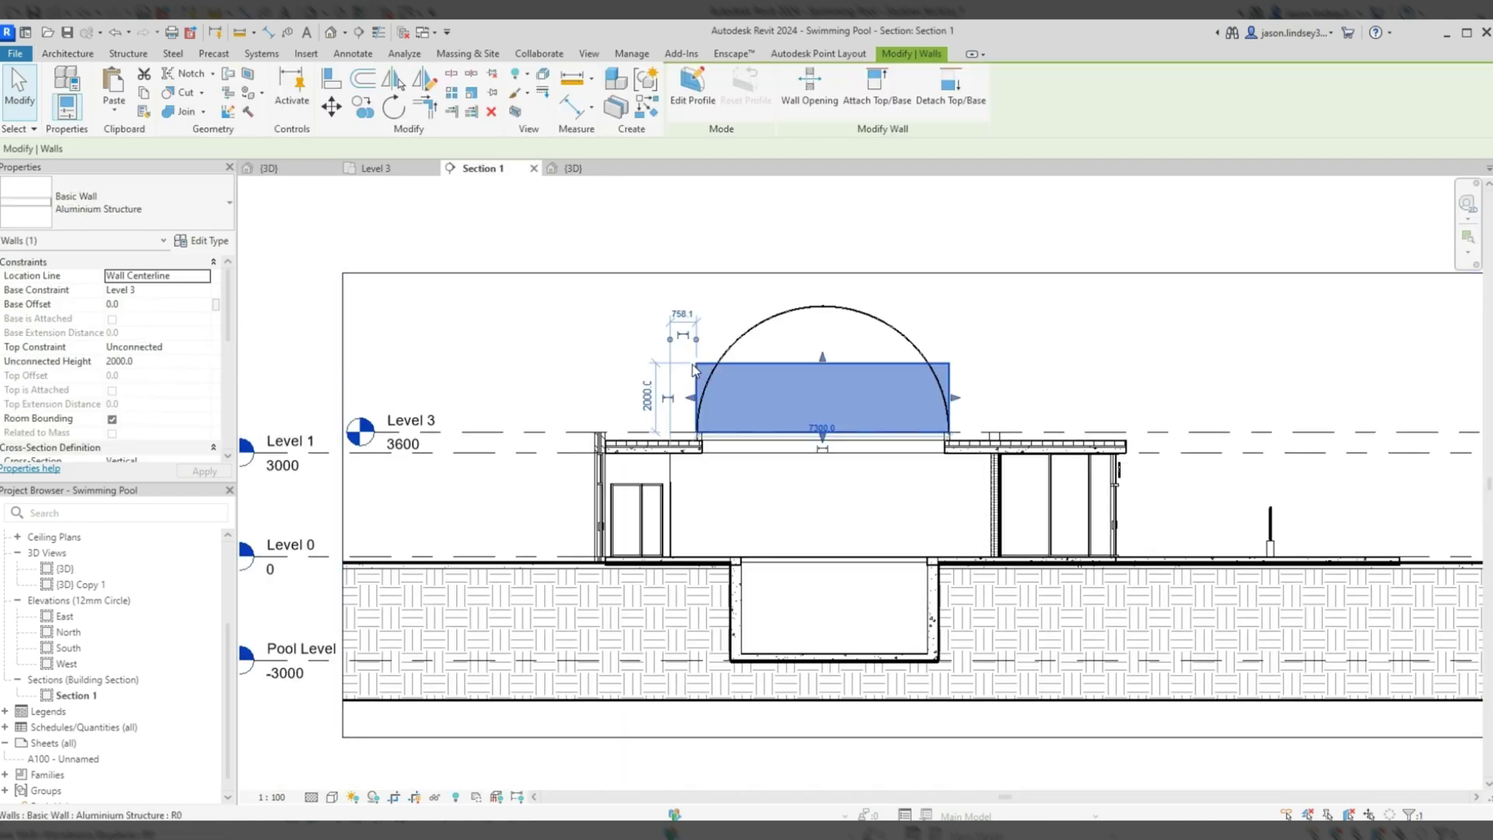
pyautogui.moveTo(823, 311); pyautogui.dragTo(819, 300)
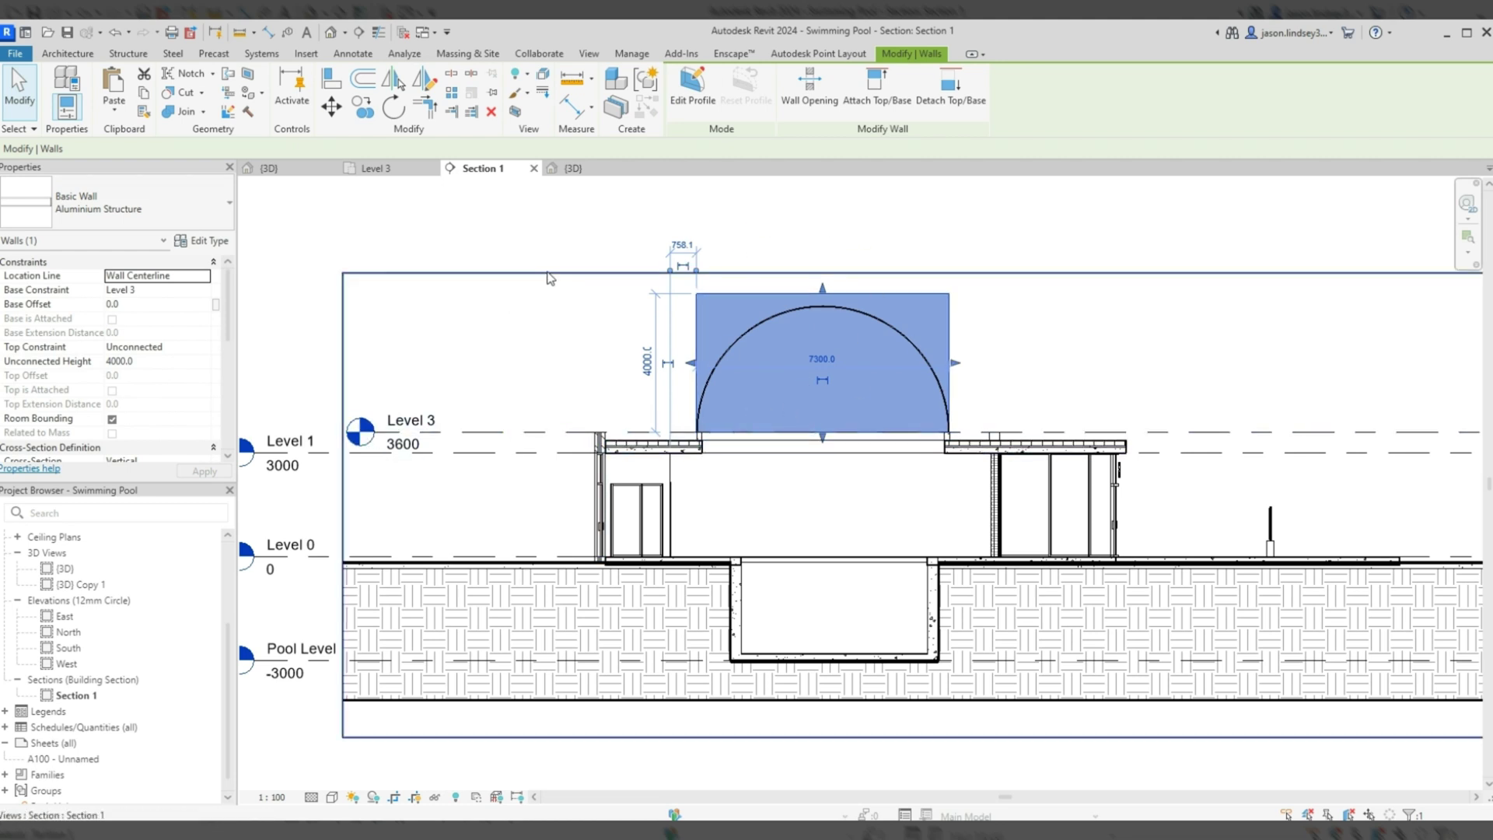
# Step: Edit the aluminium wall's profile and delete all four lines of its rectangular boundary
pyautogui.scroll(2, 593, 285)
pyautogui.keyDown('shift'); pyautogui.hscroll(3, 730, 322); pyautogui.keyUp('shift')
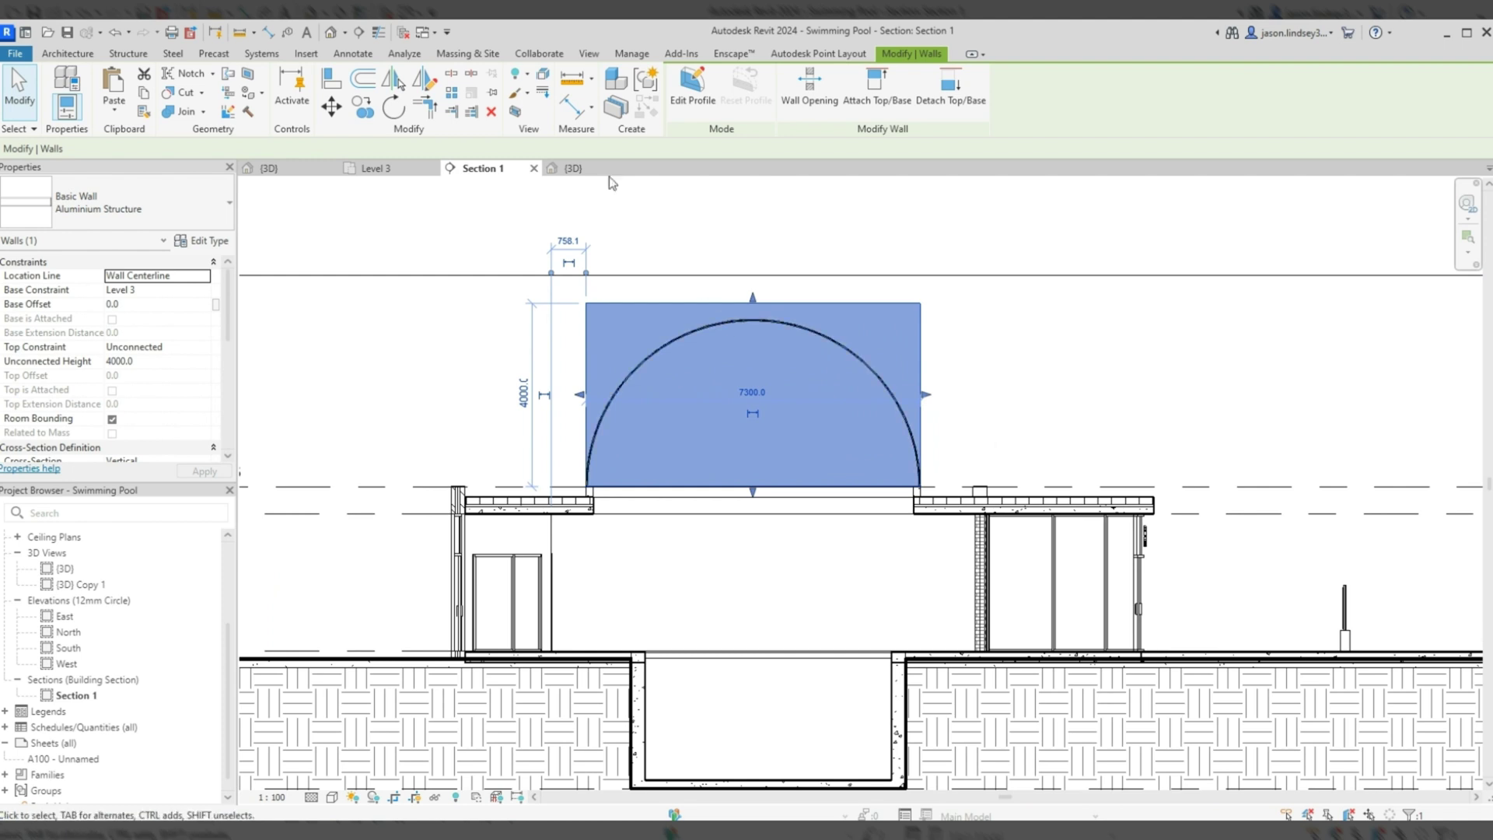
pyautogui.click(688, 92)
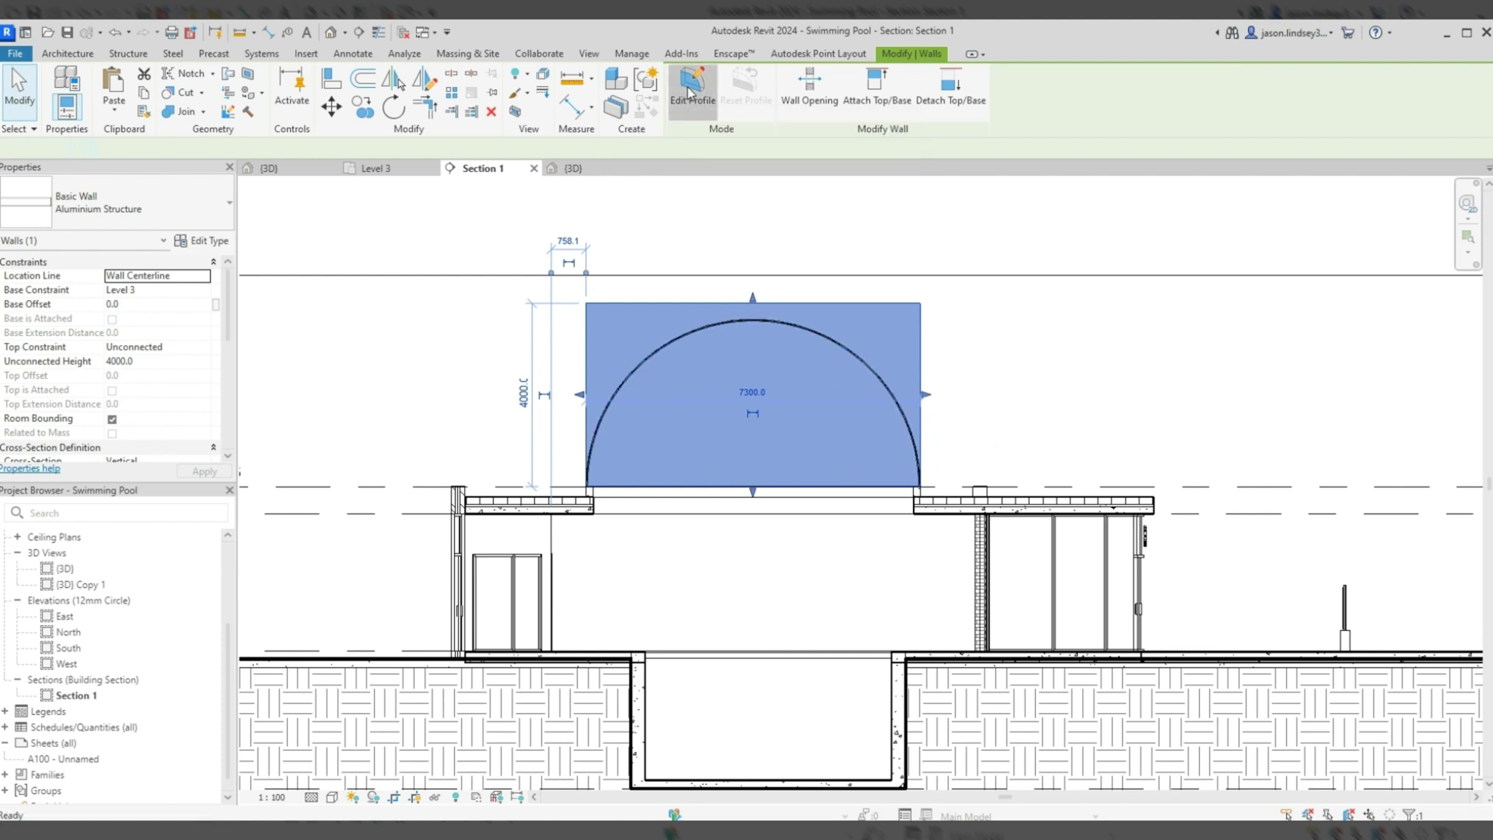
pyautogui.click(727, 319)
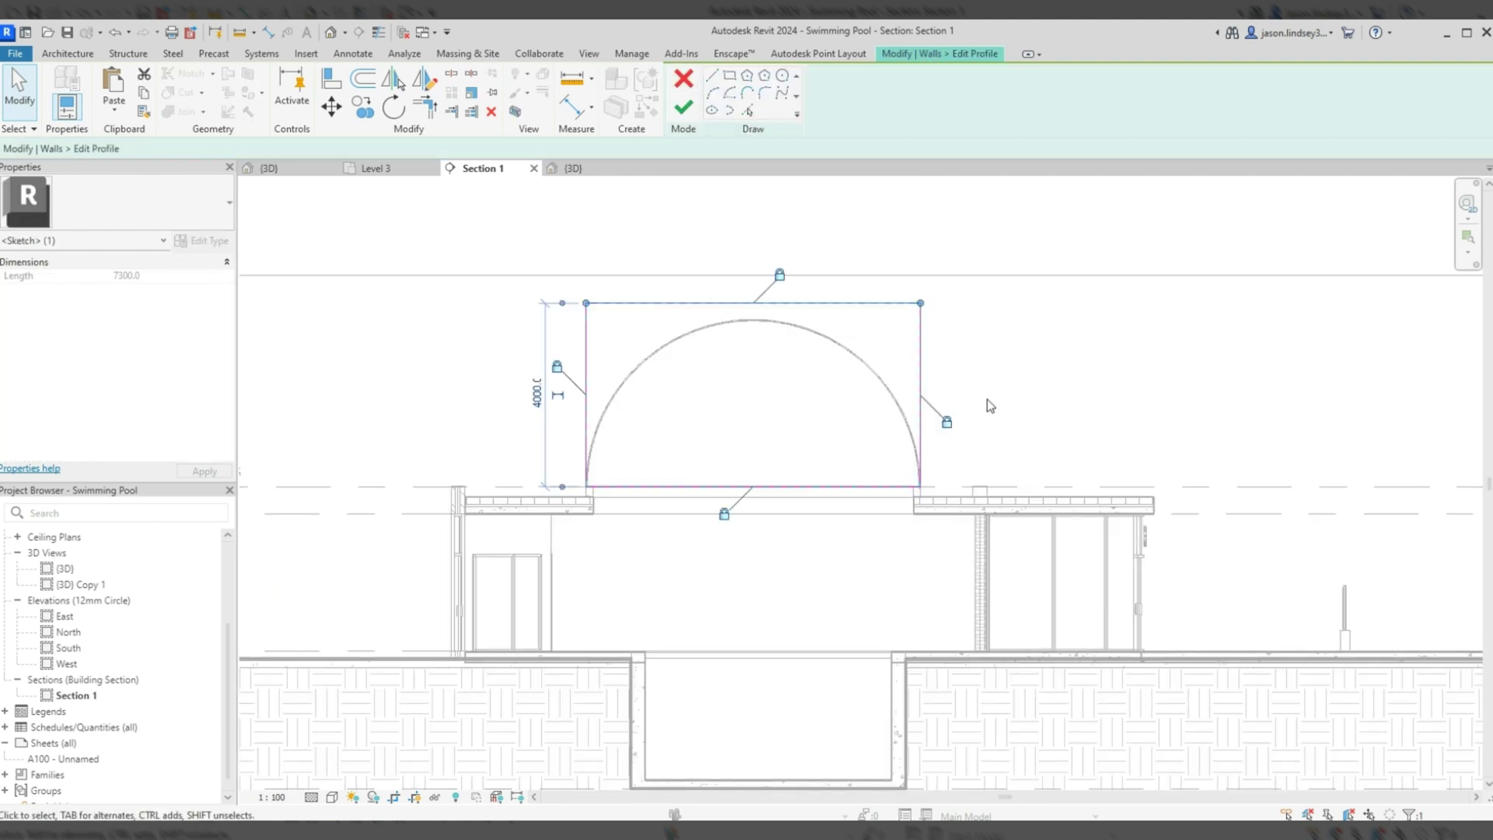
pyautogui.click(984, 403)
pyautogui.moveTo(926, 511); pyautogui.dragTo(506, 291)
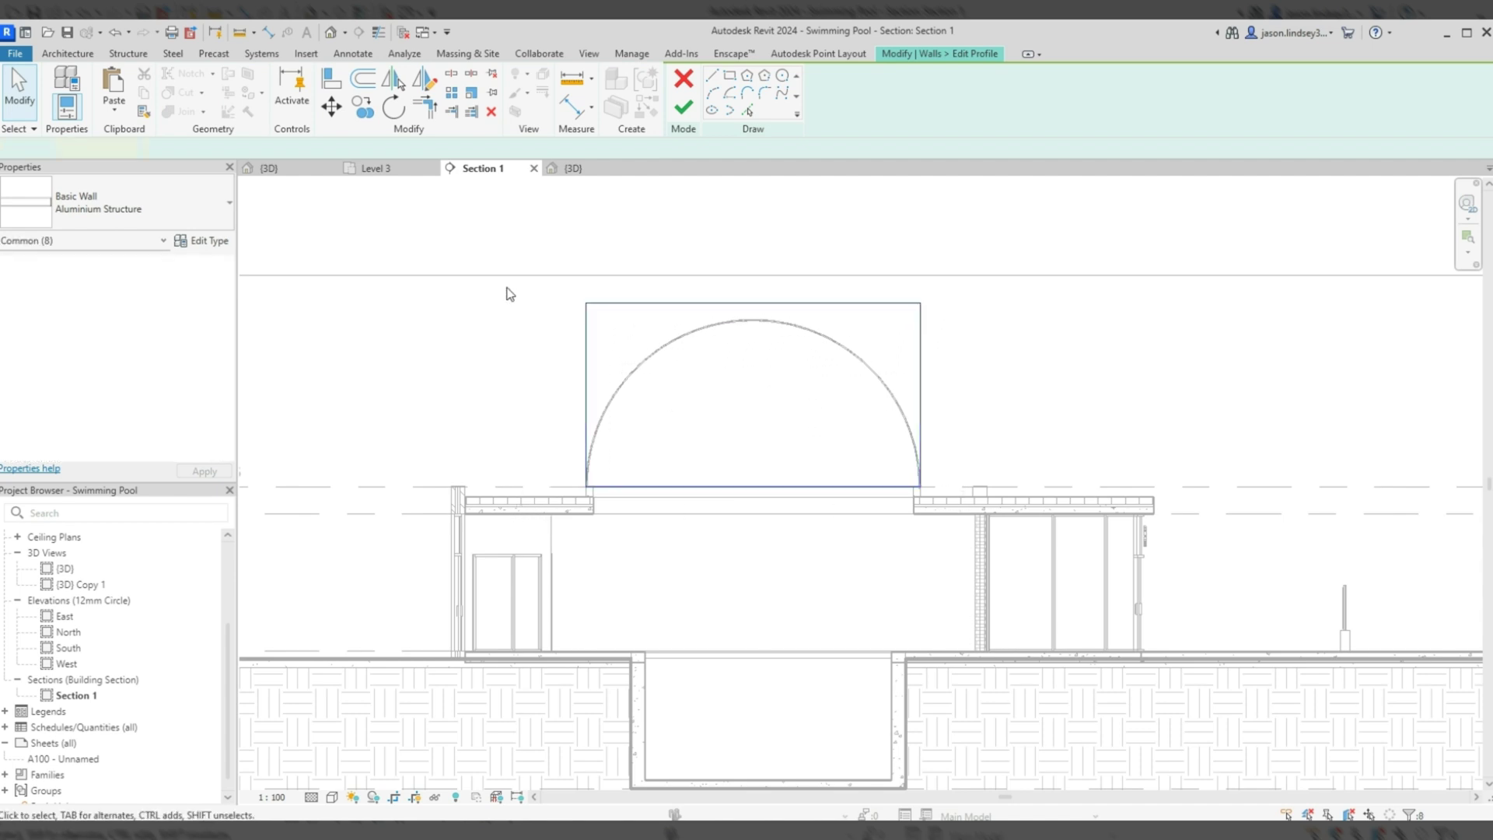
pyautogui.press('Escape')
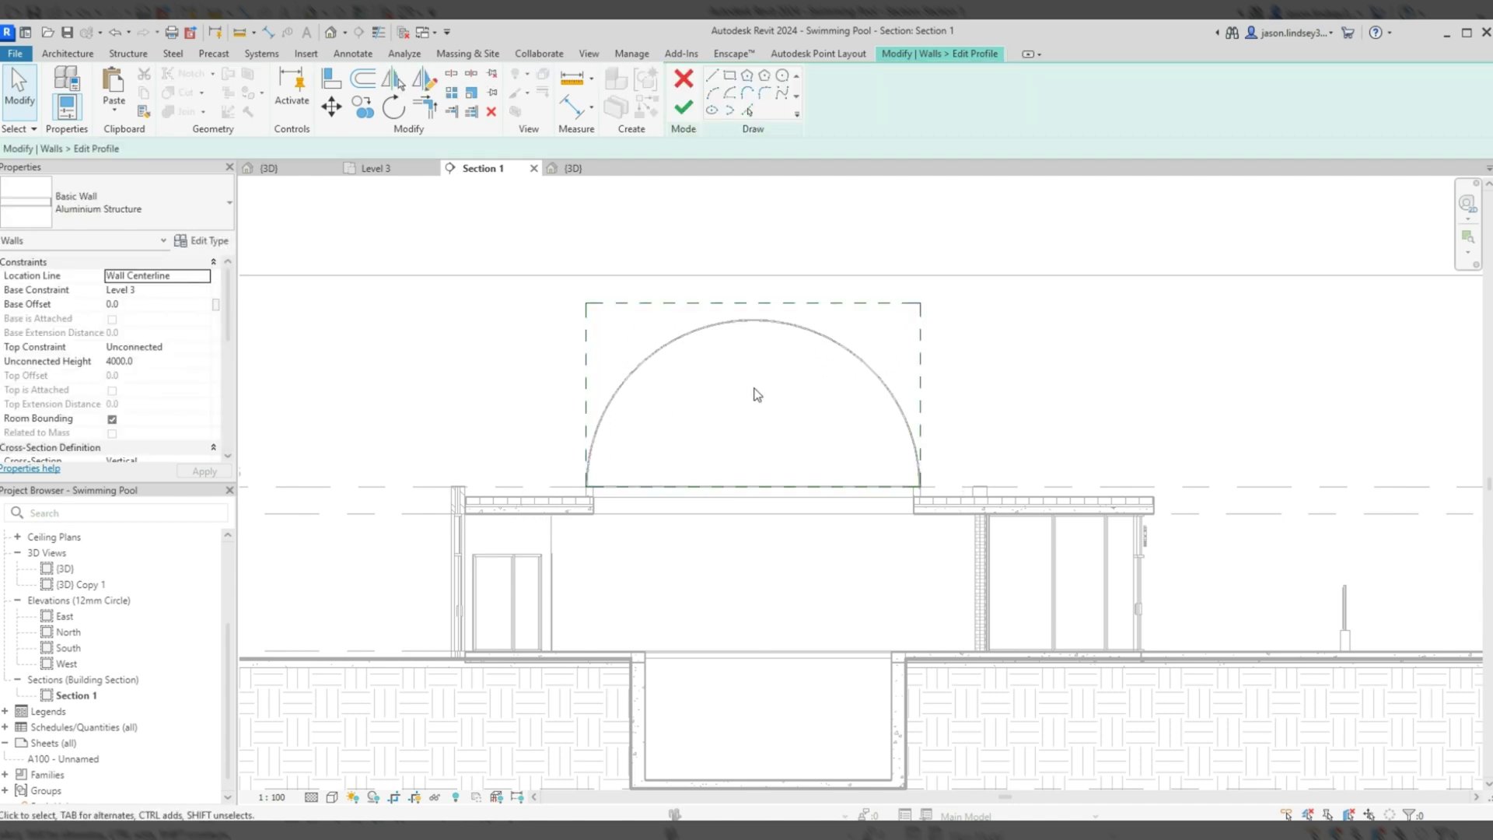
# Step: Pick the curved glass edges with a 50 offset to create inner and outer profile arcs along both halves of the dome
pyautogui.scroll(5, 680, 420)
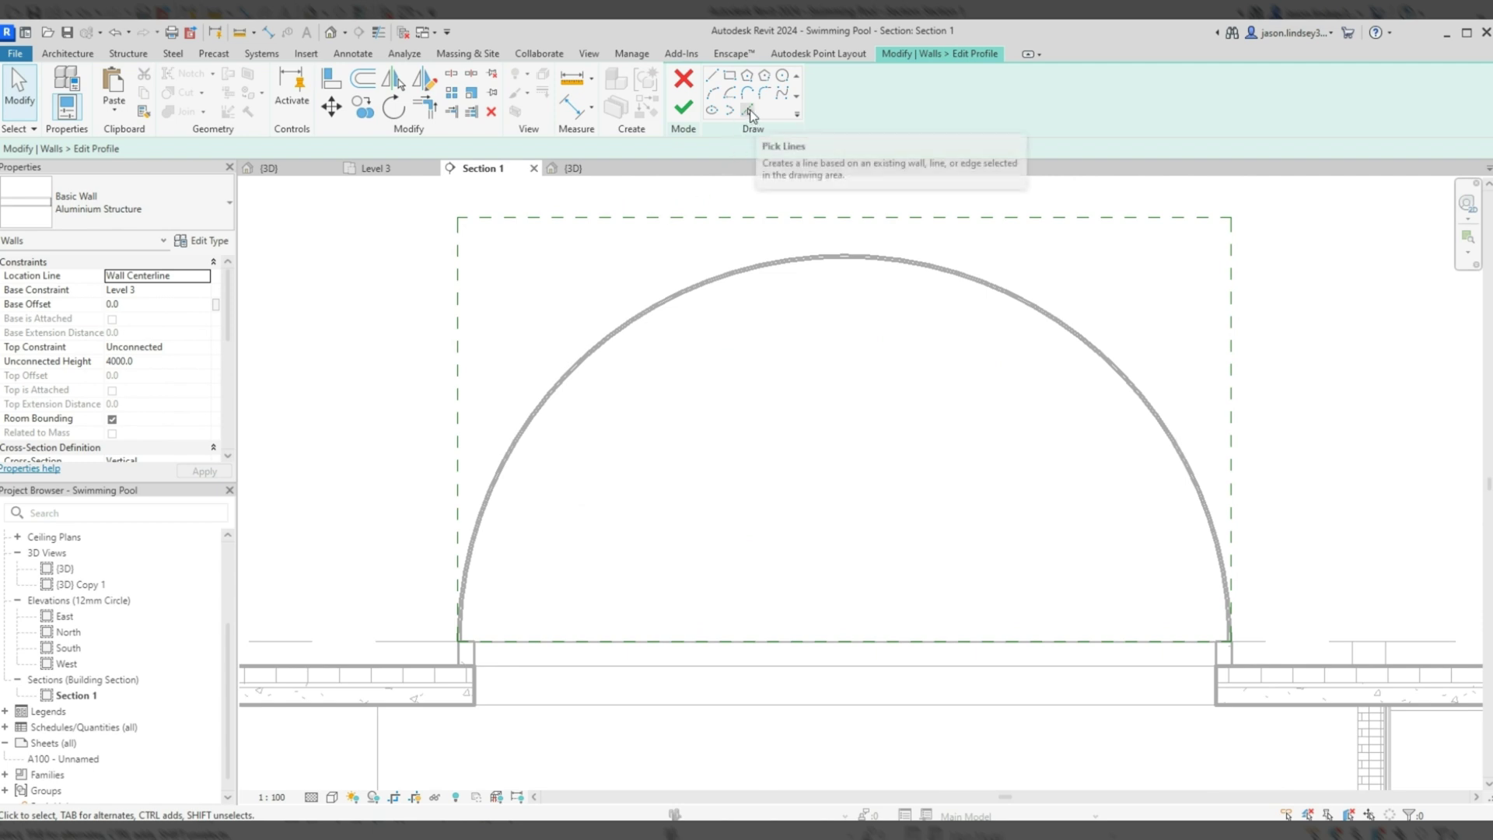
pyautogui.click(751, 112)
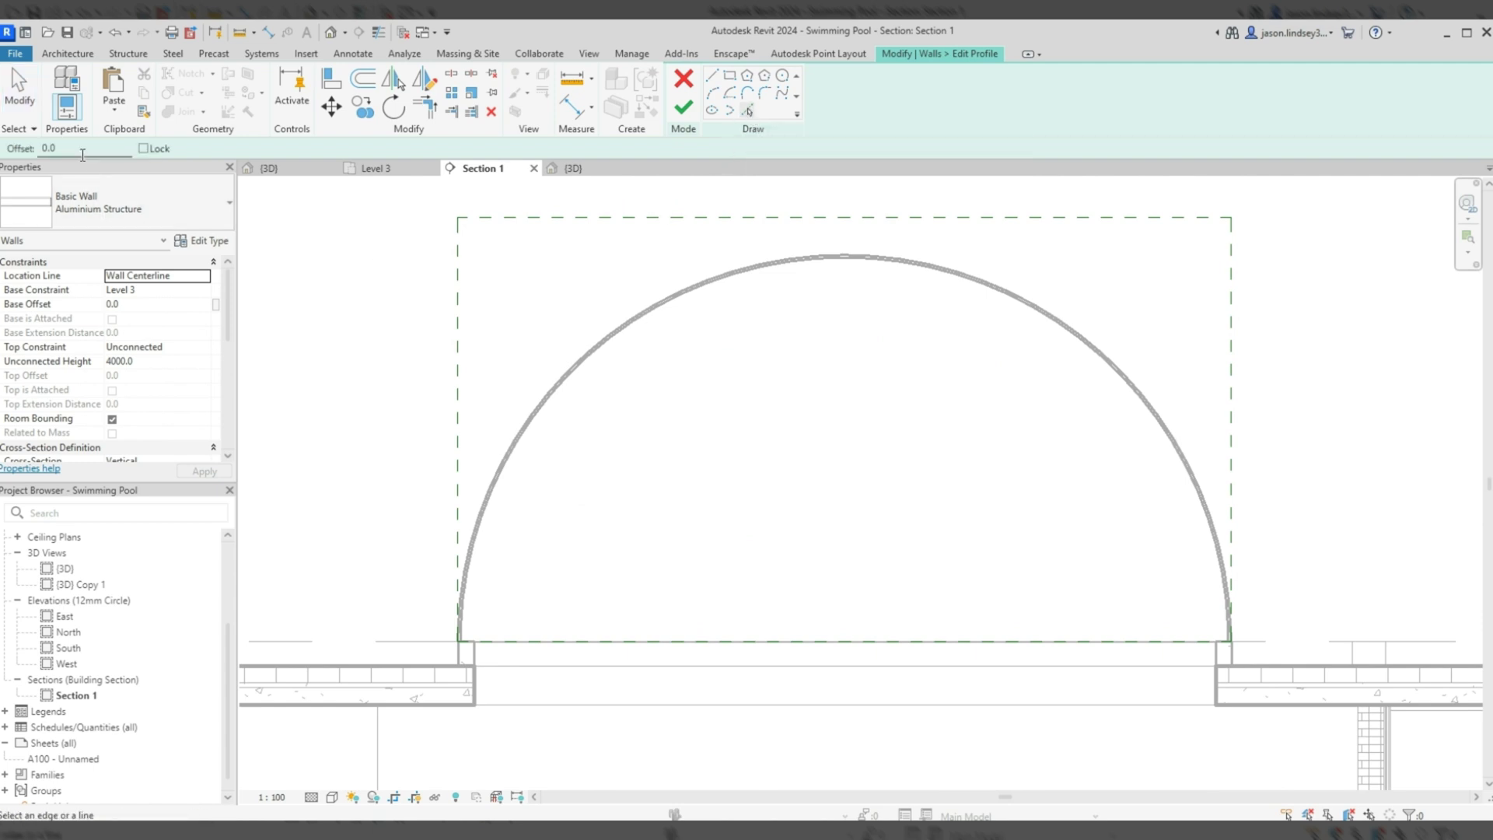
pyautogui.doubleClick(62, 147)
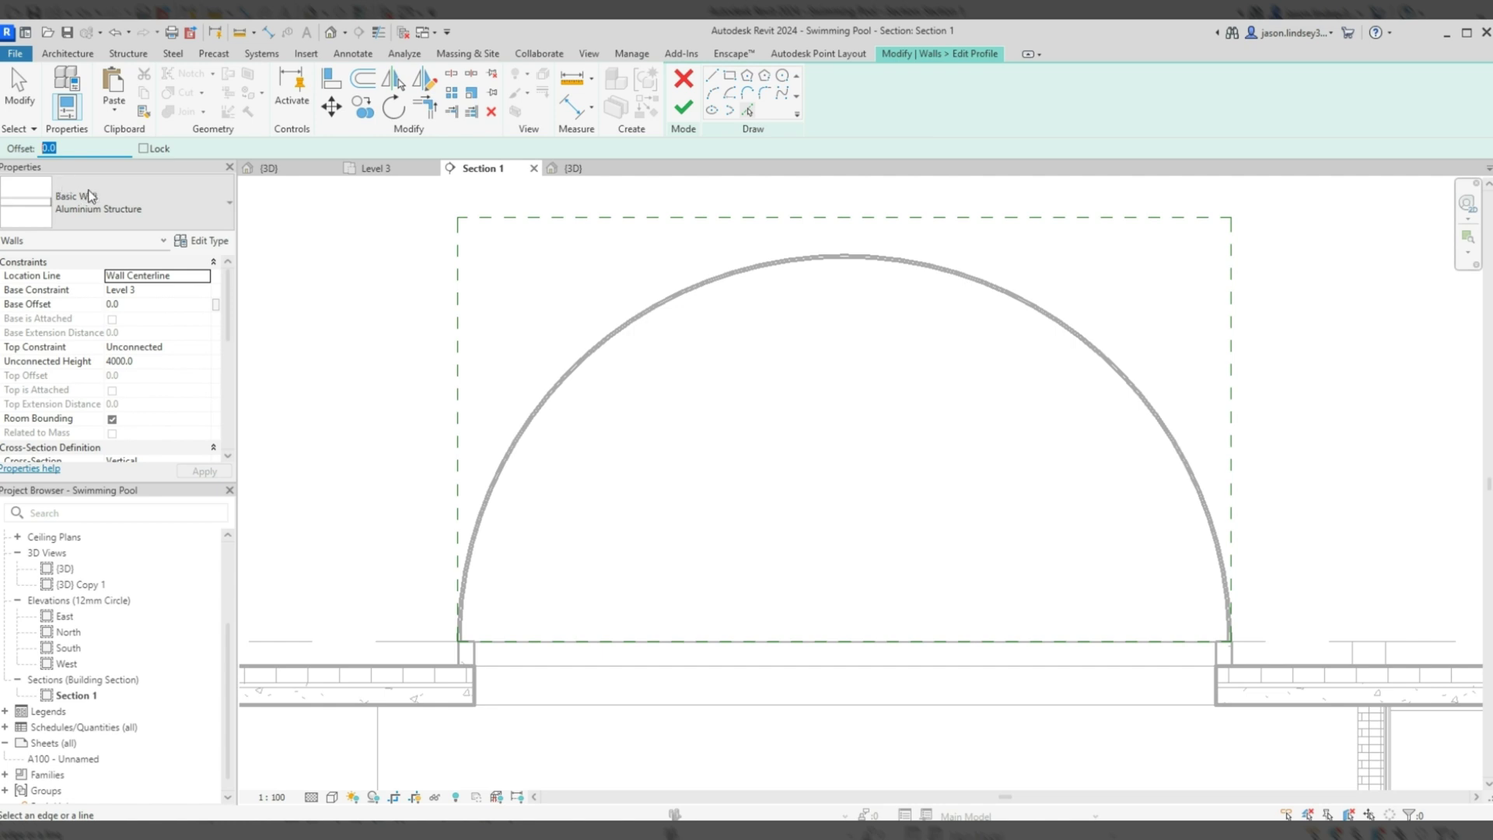
pyautogui.write('5')
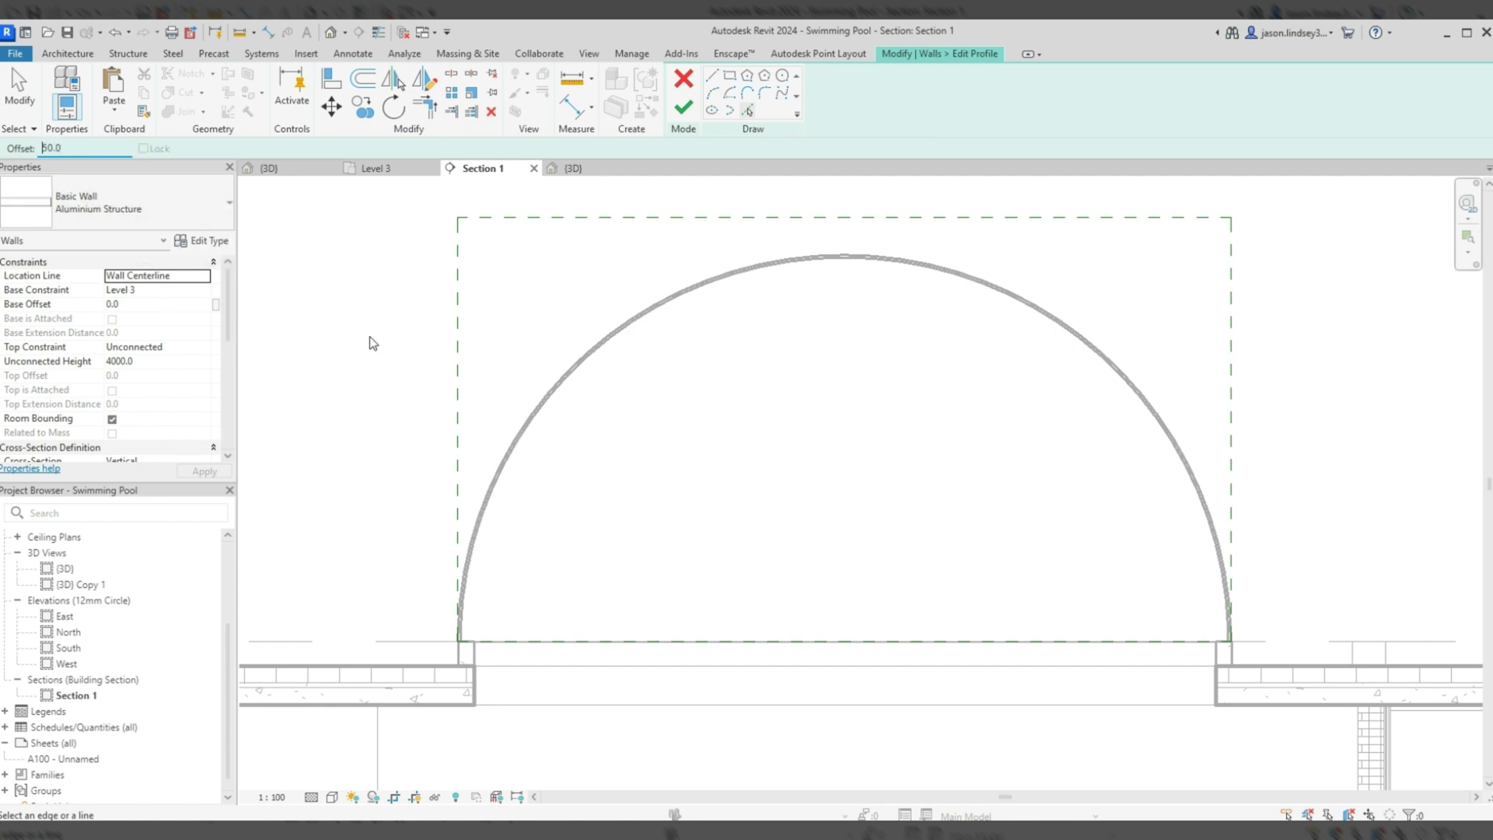
pyautogui.scroll(5, 576, 407)
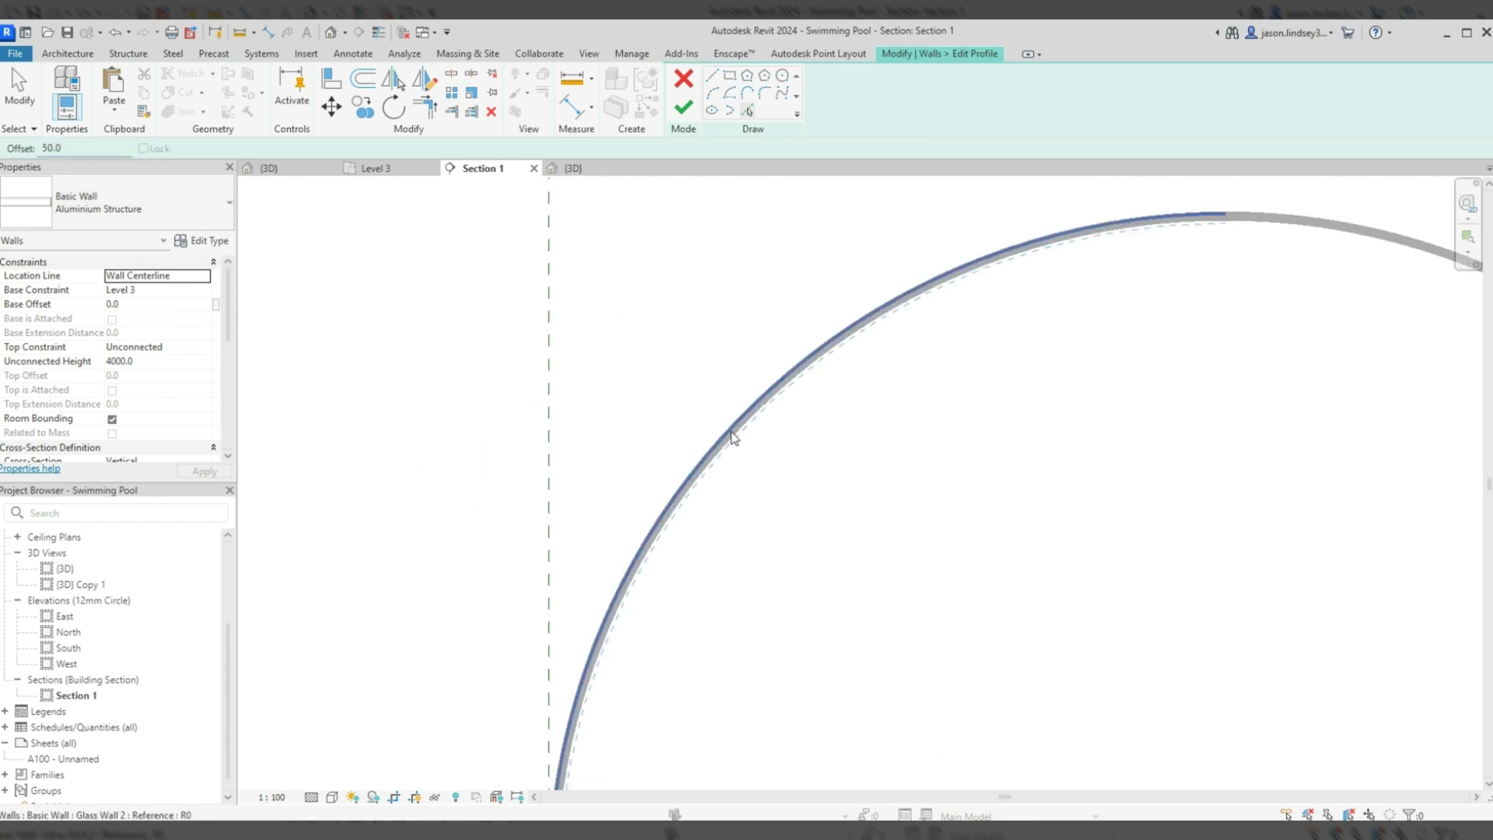
pyautogui.click(726, 431)
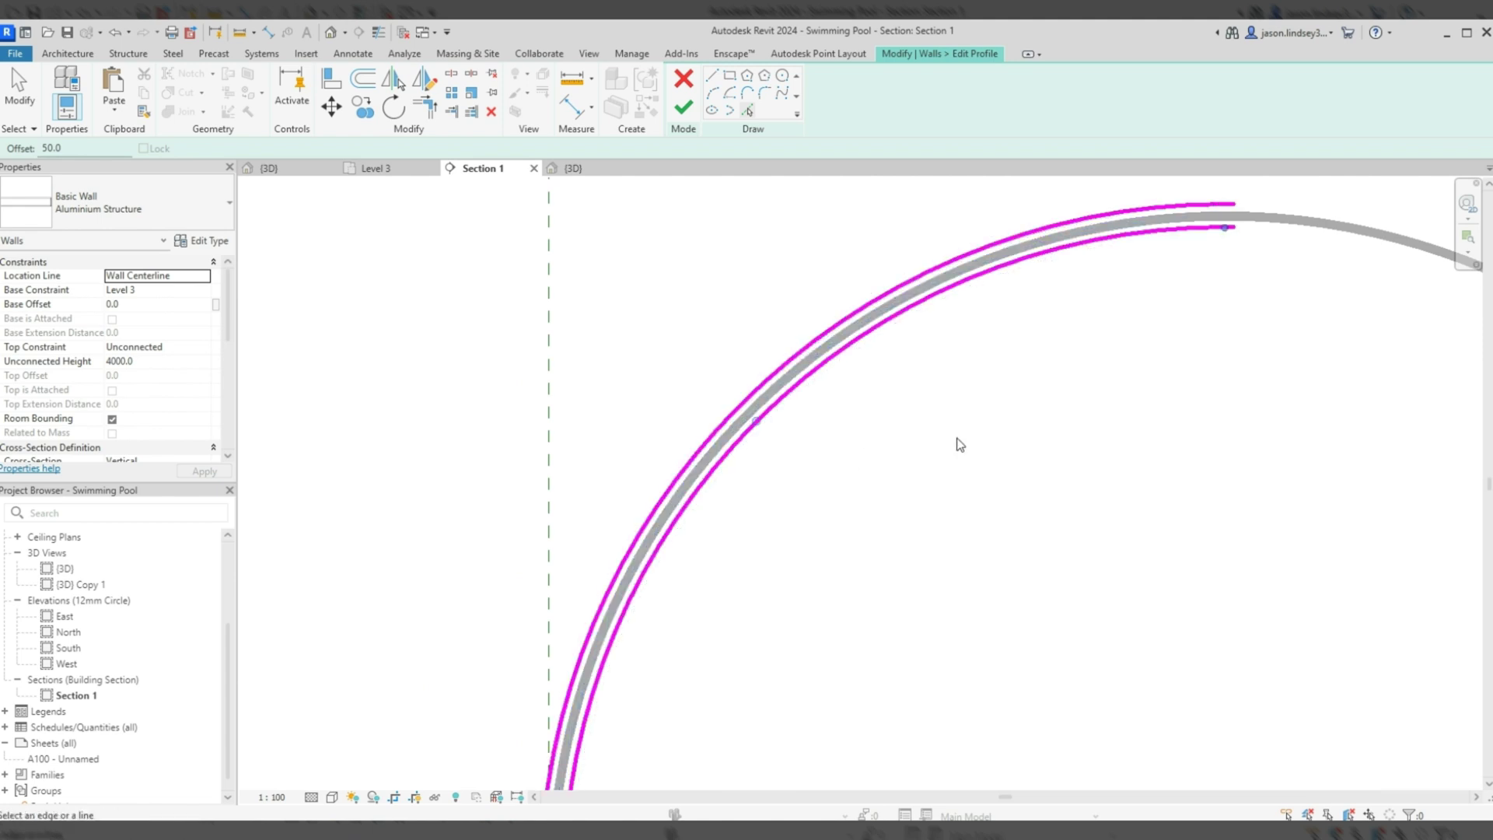
pyautogui.moveTo(961, 445); pyautogui.dragTo(381, 476, button='middle')
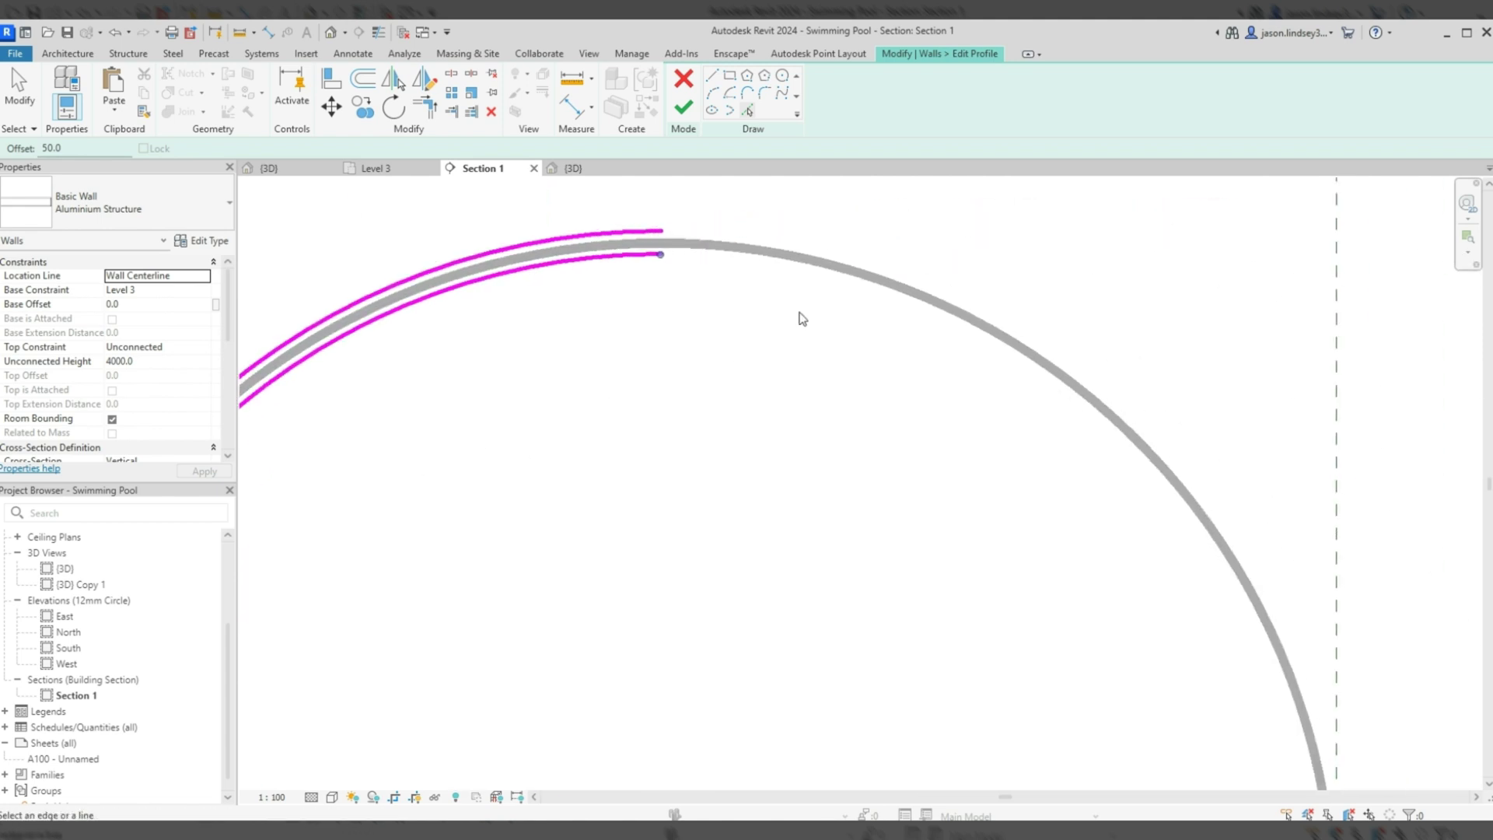
pyautogui.click(838, 278)
pyautogui.scroll(-5, 740, 373)
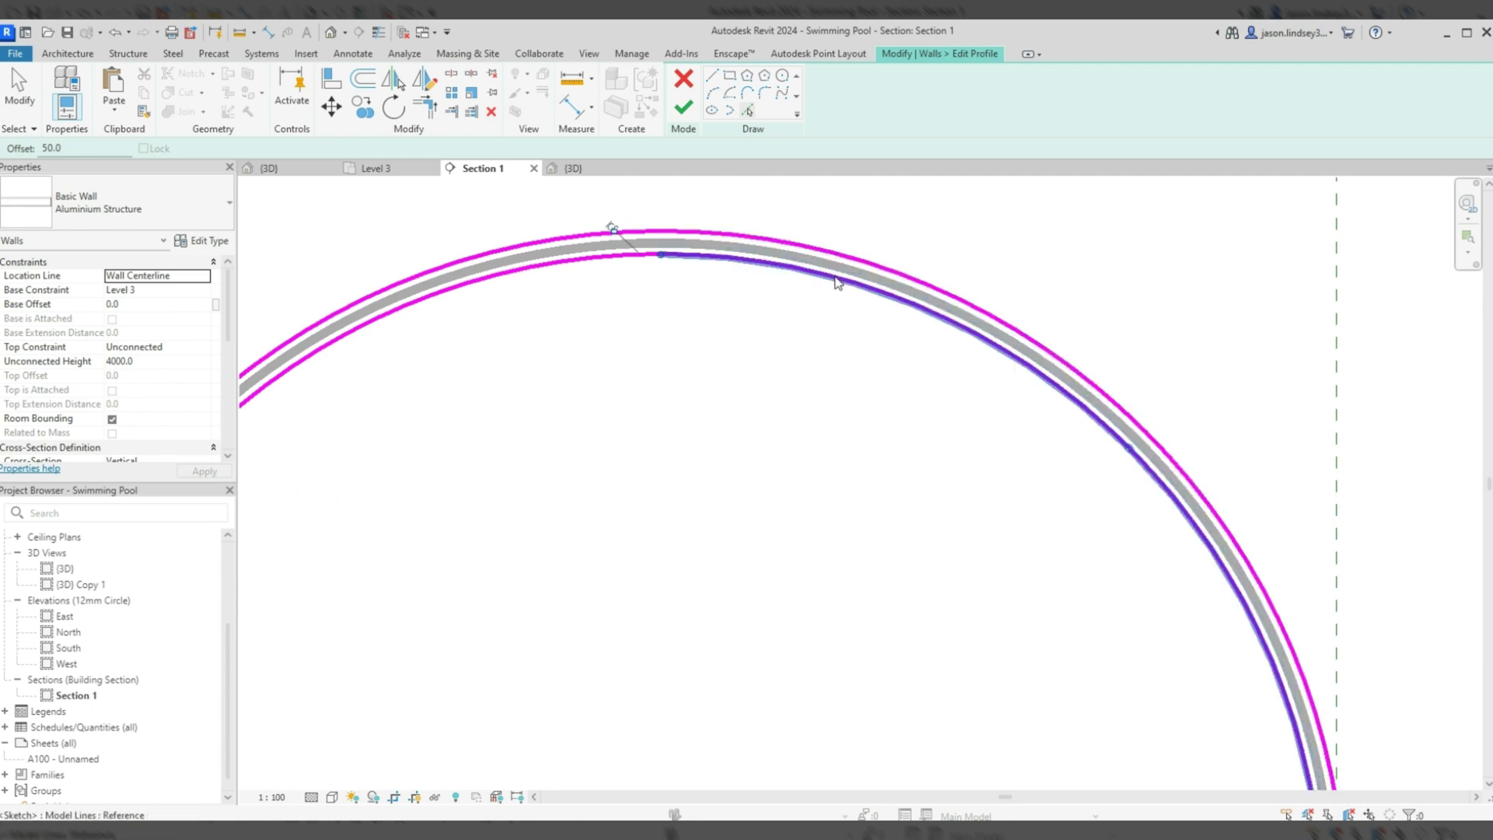
pyautogui.moveTo(738, 459); pyautogui.dragTo(780, 265, button='middle')
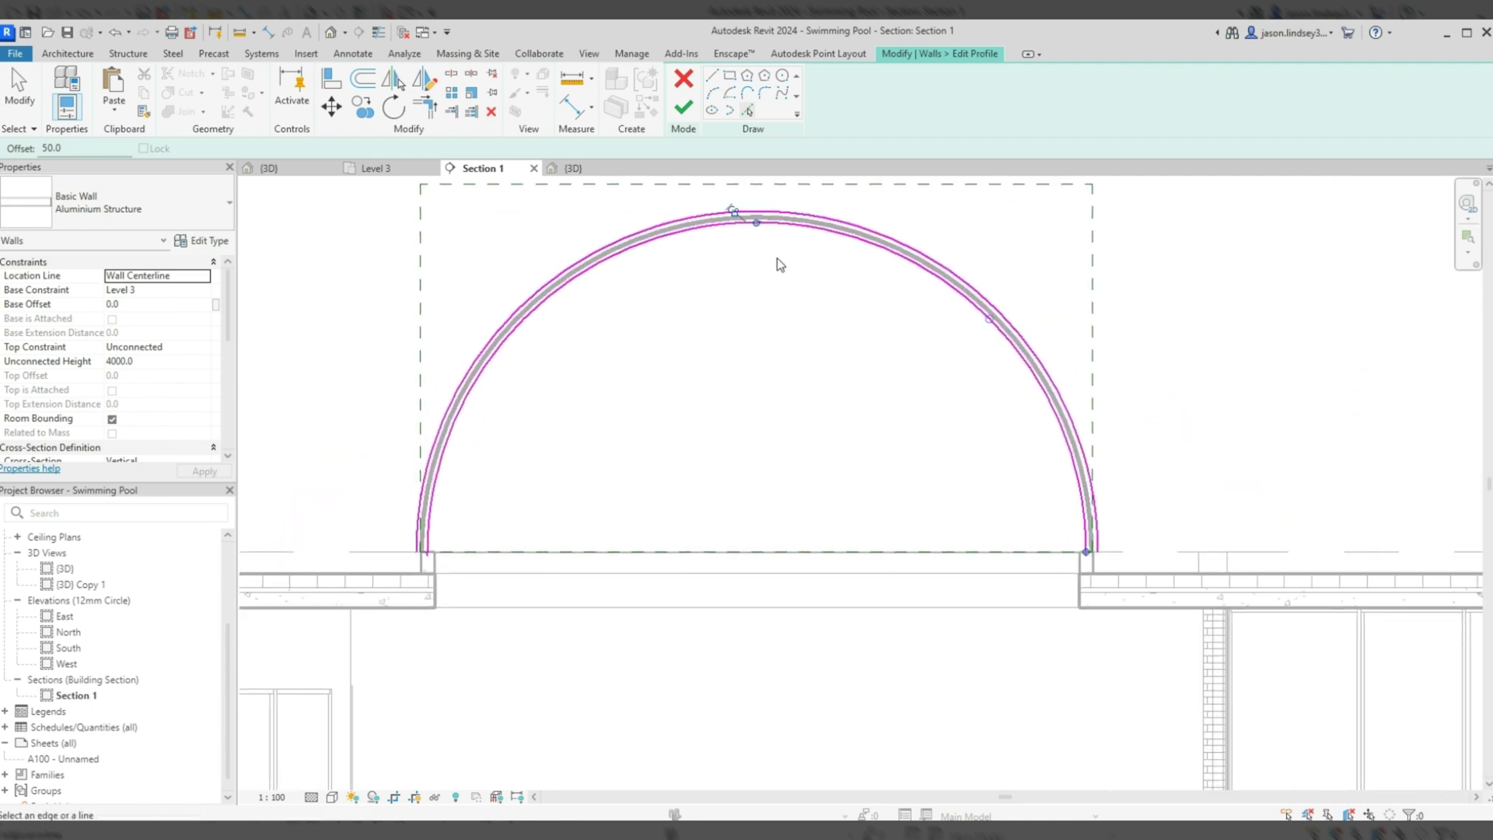
# Step: Set the line offset to 0 and draw short horizontal lines joining the inner and outer arcs at both feet of the arch
pyautogui.click(712, 75)
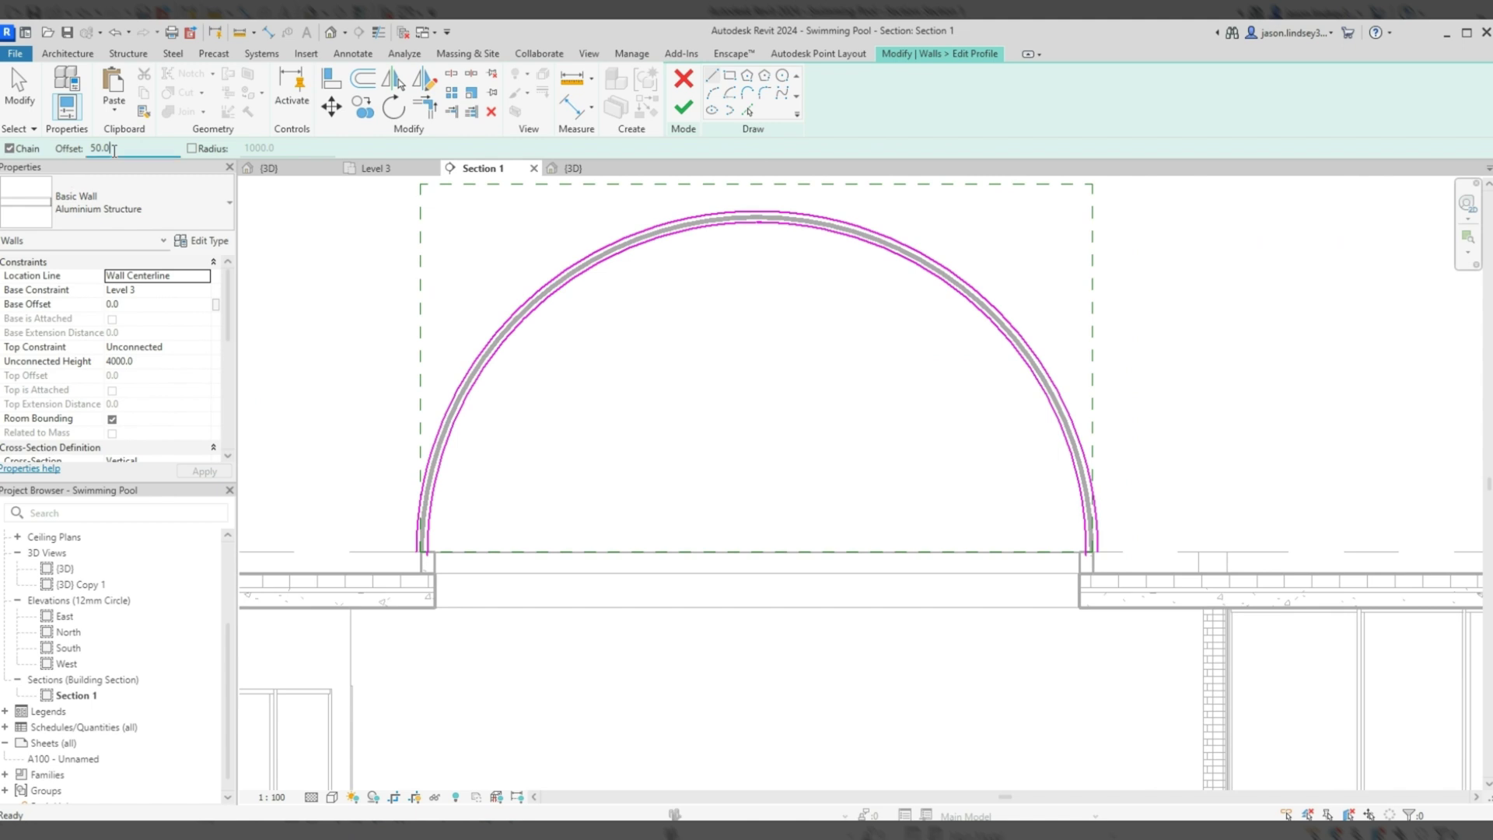
pyautogui.doubleClick(117, 149)
pyautogui.write('0')
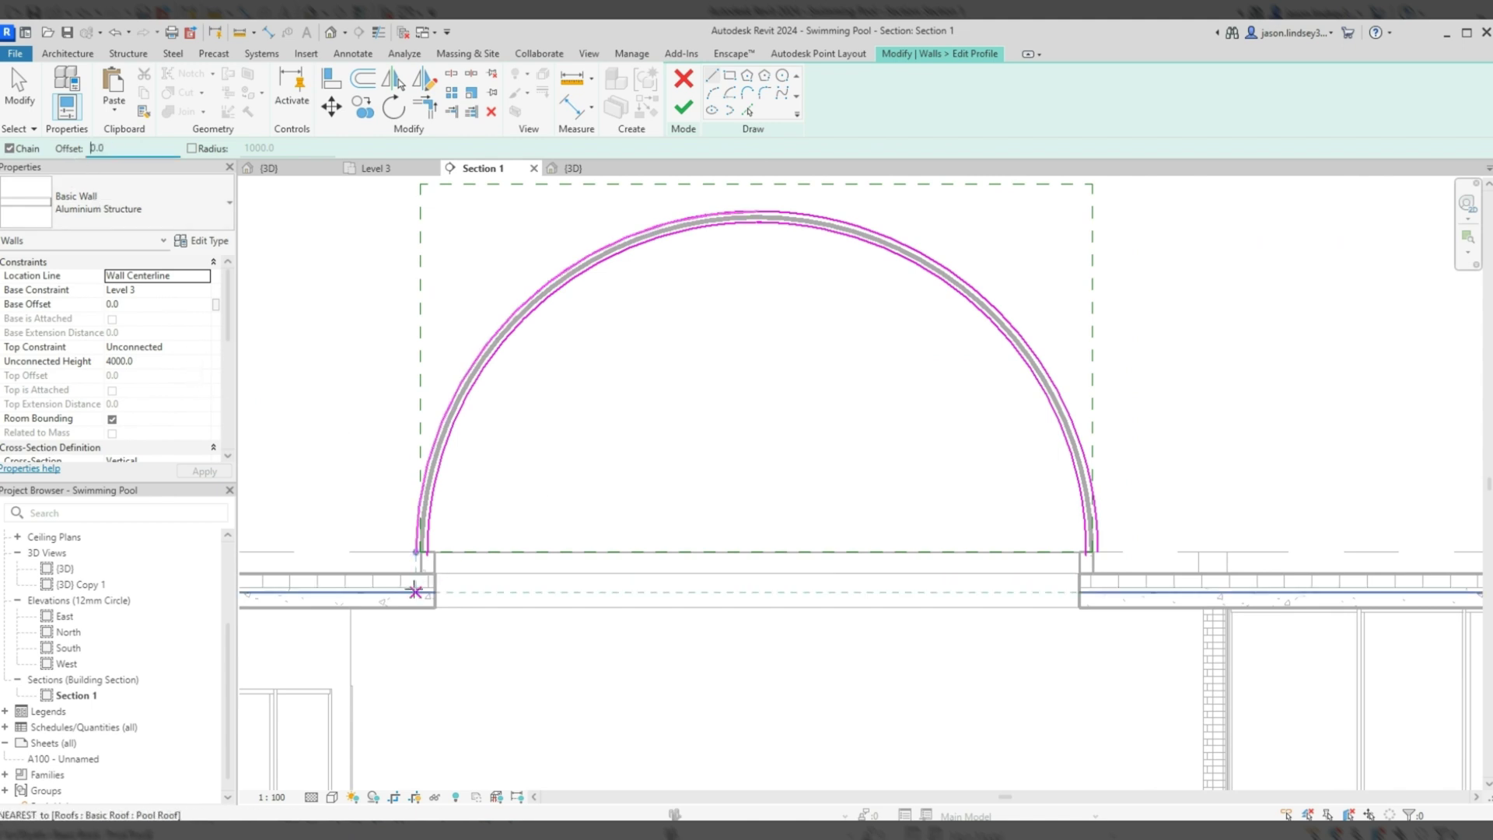
pyautogui.scroll(4, 421, 551)
pyautogui.scroll(3, 421, 551)
pyautogui.click(416, 536)
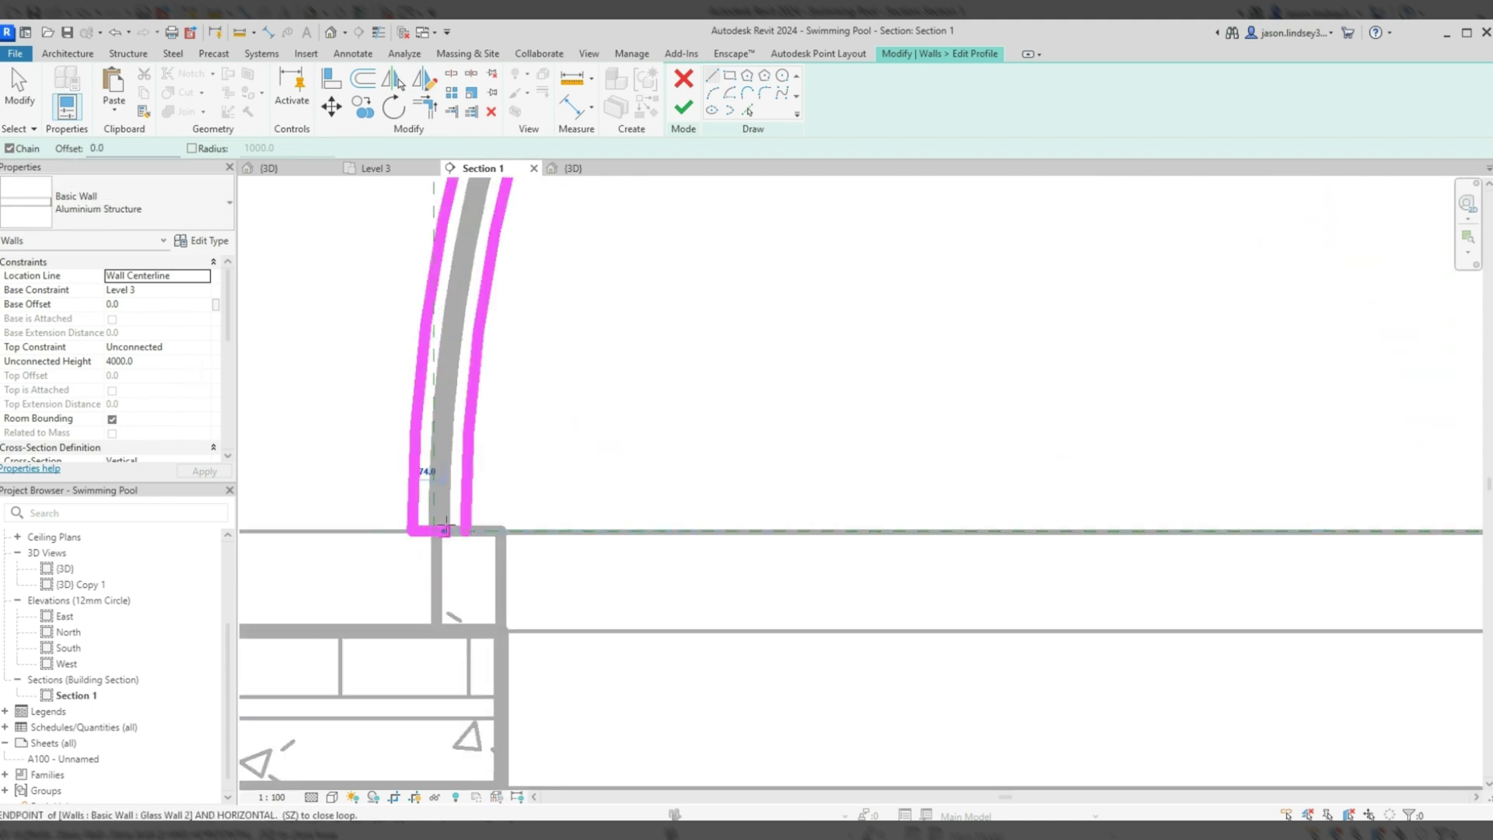
pyautogui.click(464, 529)
pyautogui.moveTo(833, 506)
pyautogui.mouseDown(button='middle')
pyautogui.moveTo(1103, 466)
pyautogui.moveTo(864, 483)
pyautogui.moveTo(319, 471)
pyautogui.mouseUp(button='middle')
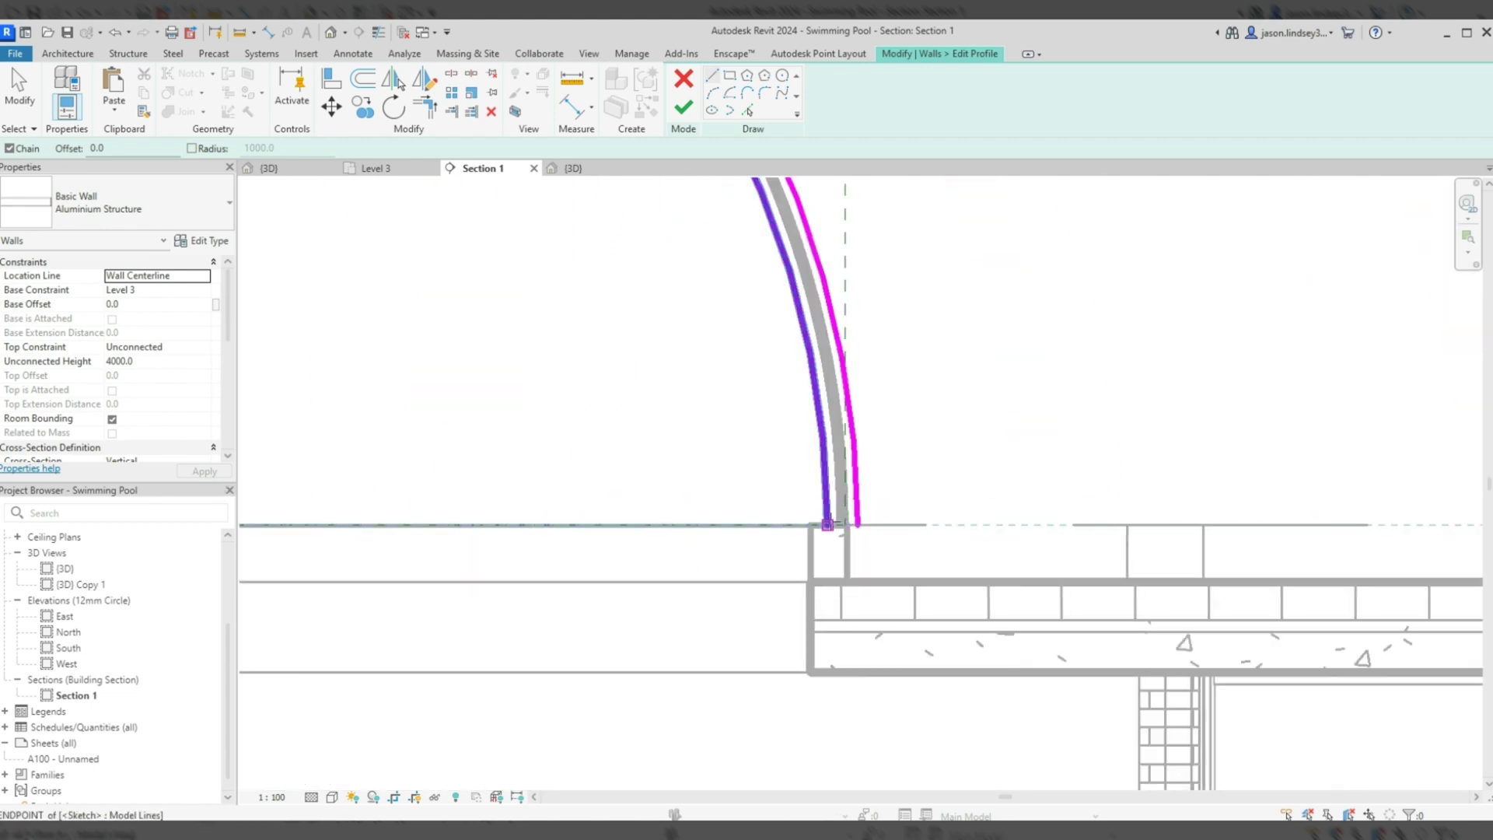
pyautogui.click(857, 525)
pyautogui.moveTo(683, 357); pyautogui.dragTo(805, 261, button='middle')
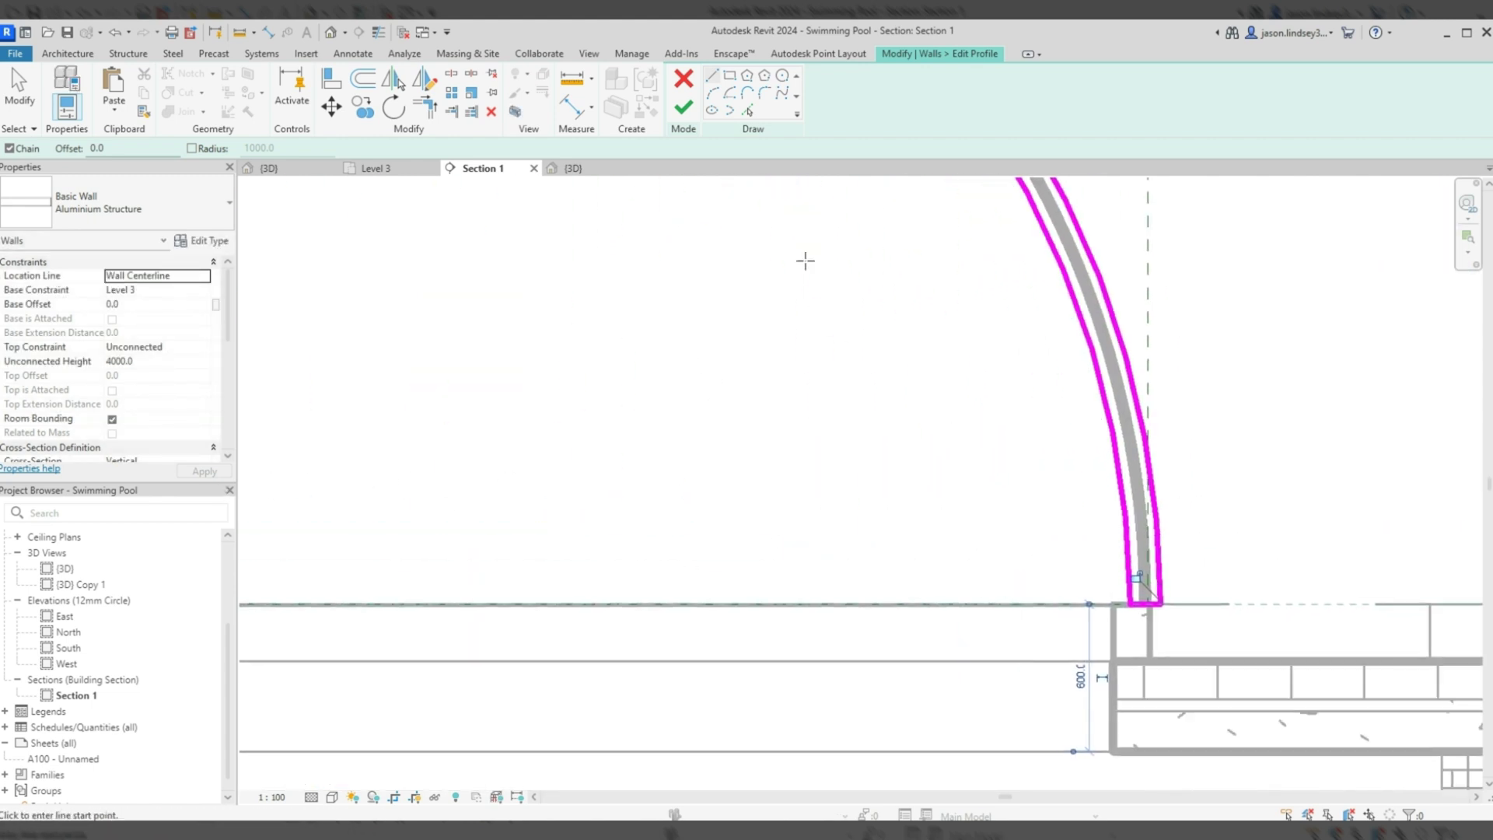
# Step: Finish the aluminium wall's profile edit to turn it into an arched rib over the dome
pyautogui.scroll(-5, 693, 236)
pyautogui.moveTo(654, 283); pyautogui.dragTo(801, 446, button='middle')
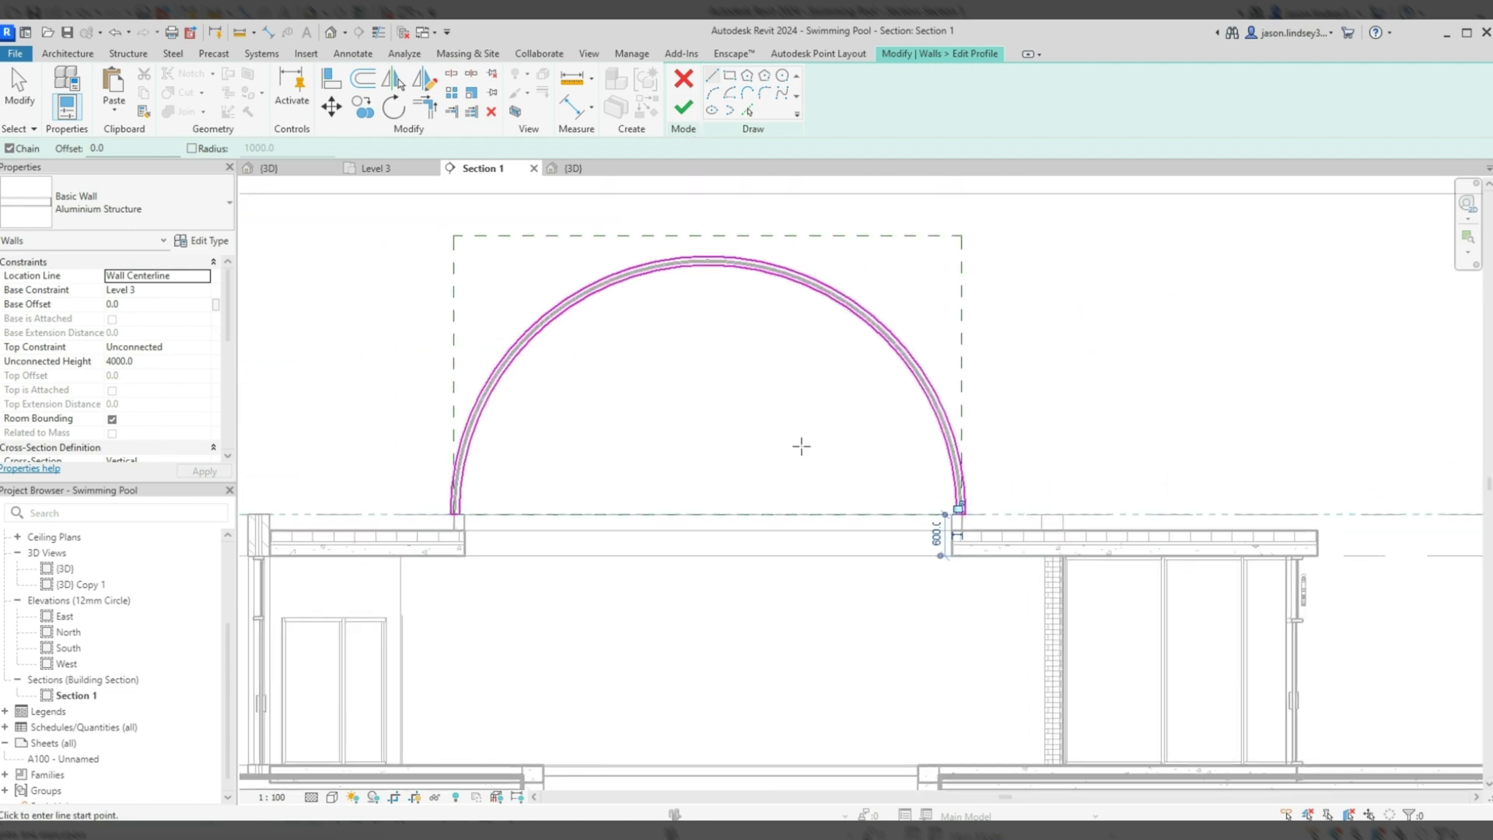
pyautogui.click(685, 109)
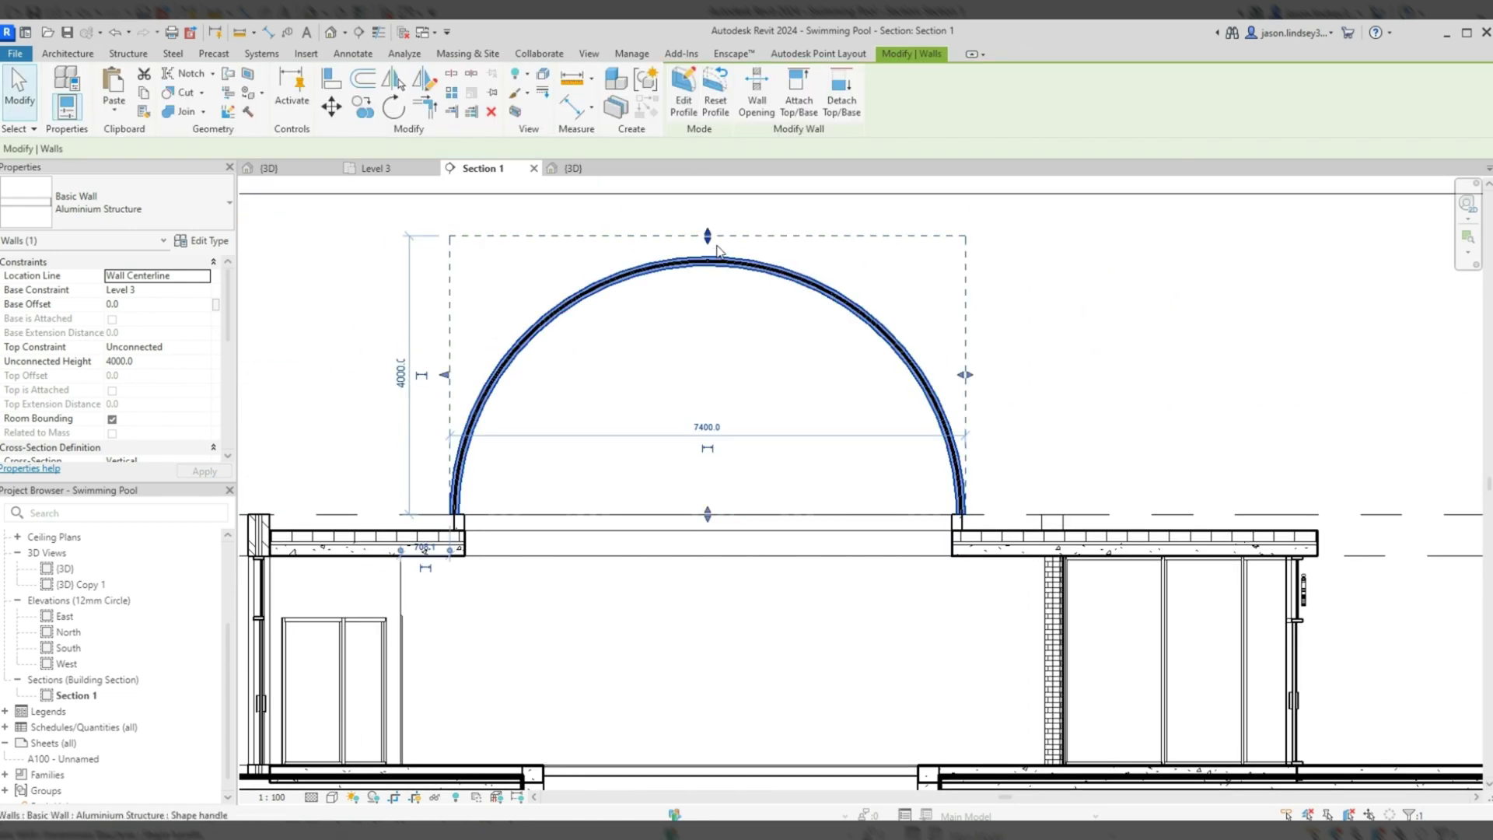
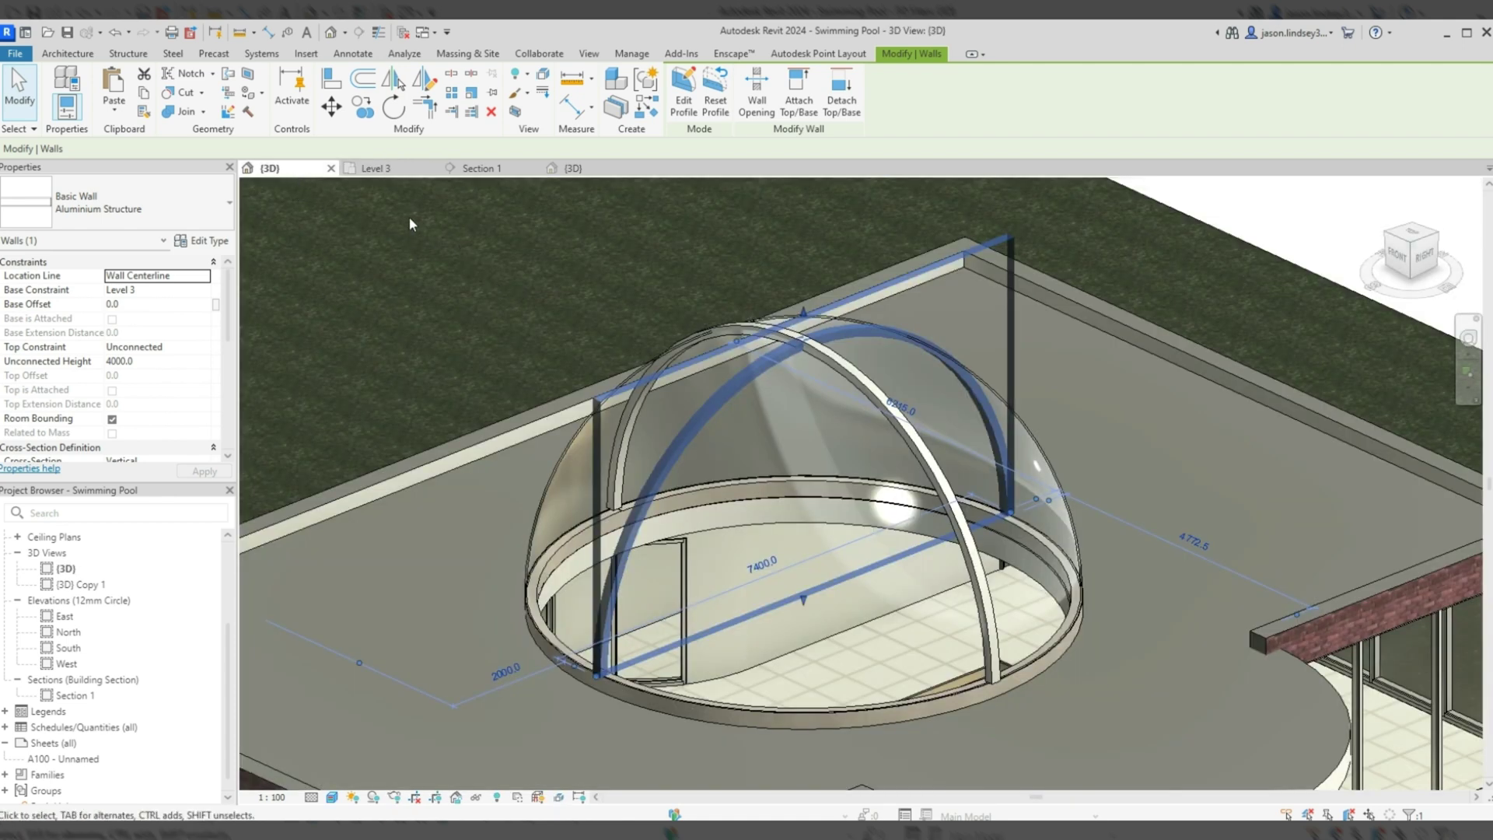
# Step: In the Level 3 plan, paste a copy of the horizontal aluminium rib in the same place and rotate it 45° clockwise about its centre
pyautogui.click(381, 168)
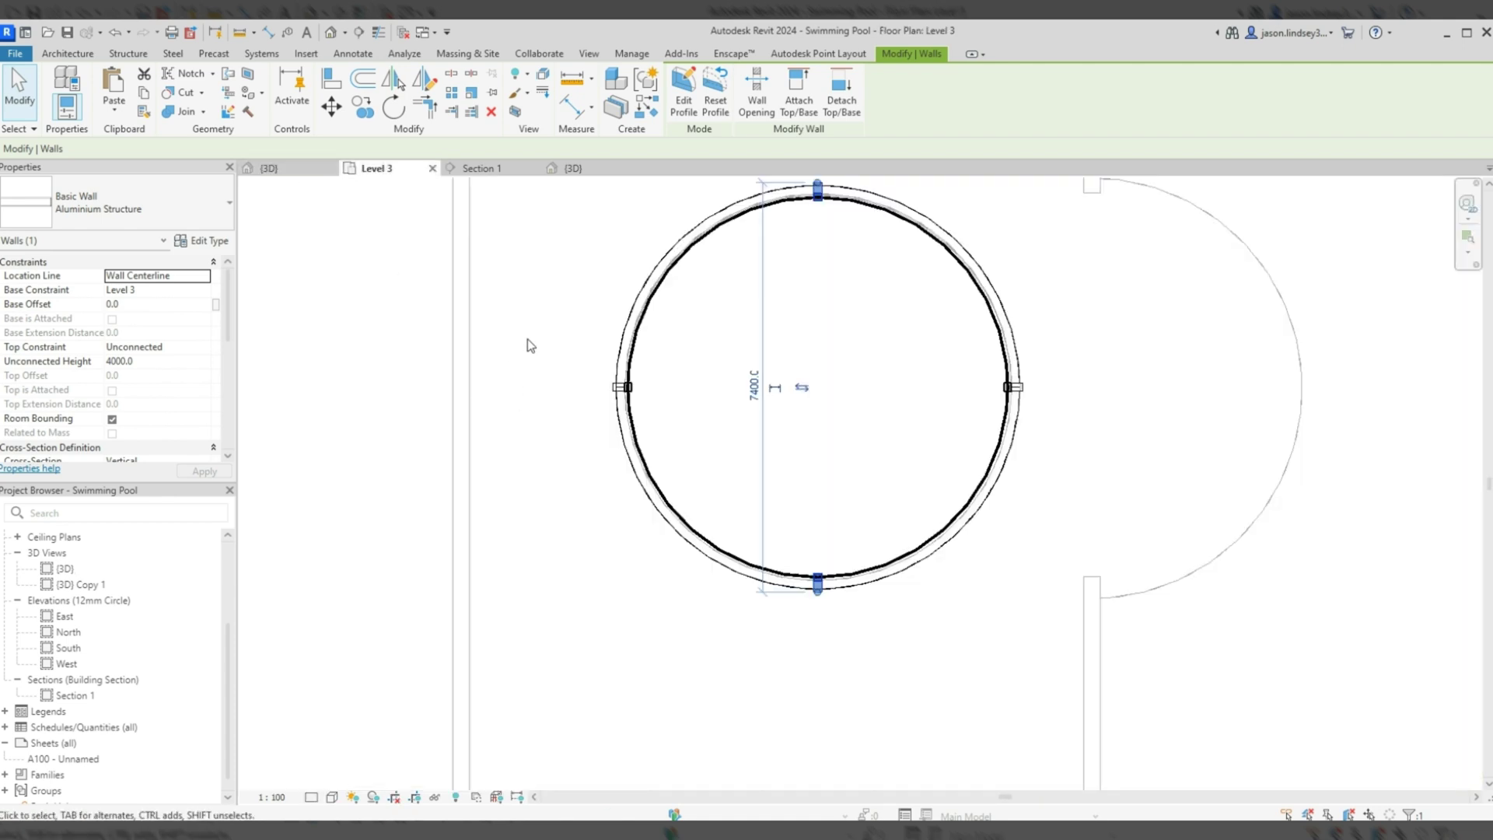
pyautogui.click(545, 392)
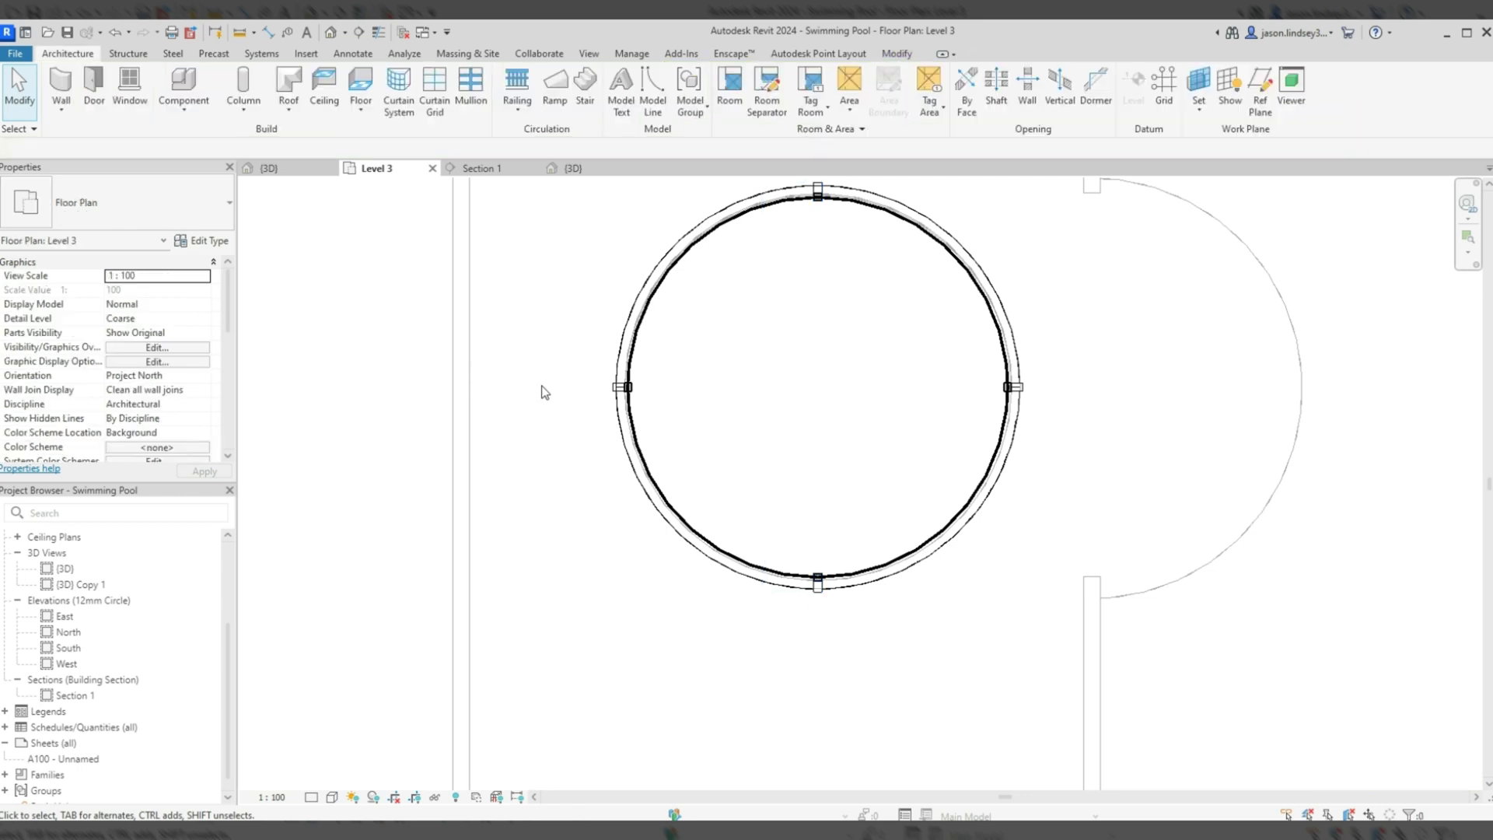
pyautogui.click(615, 394)
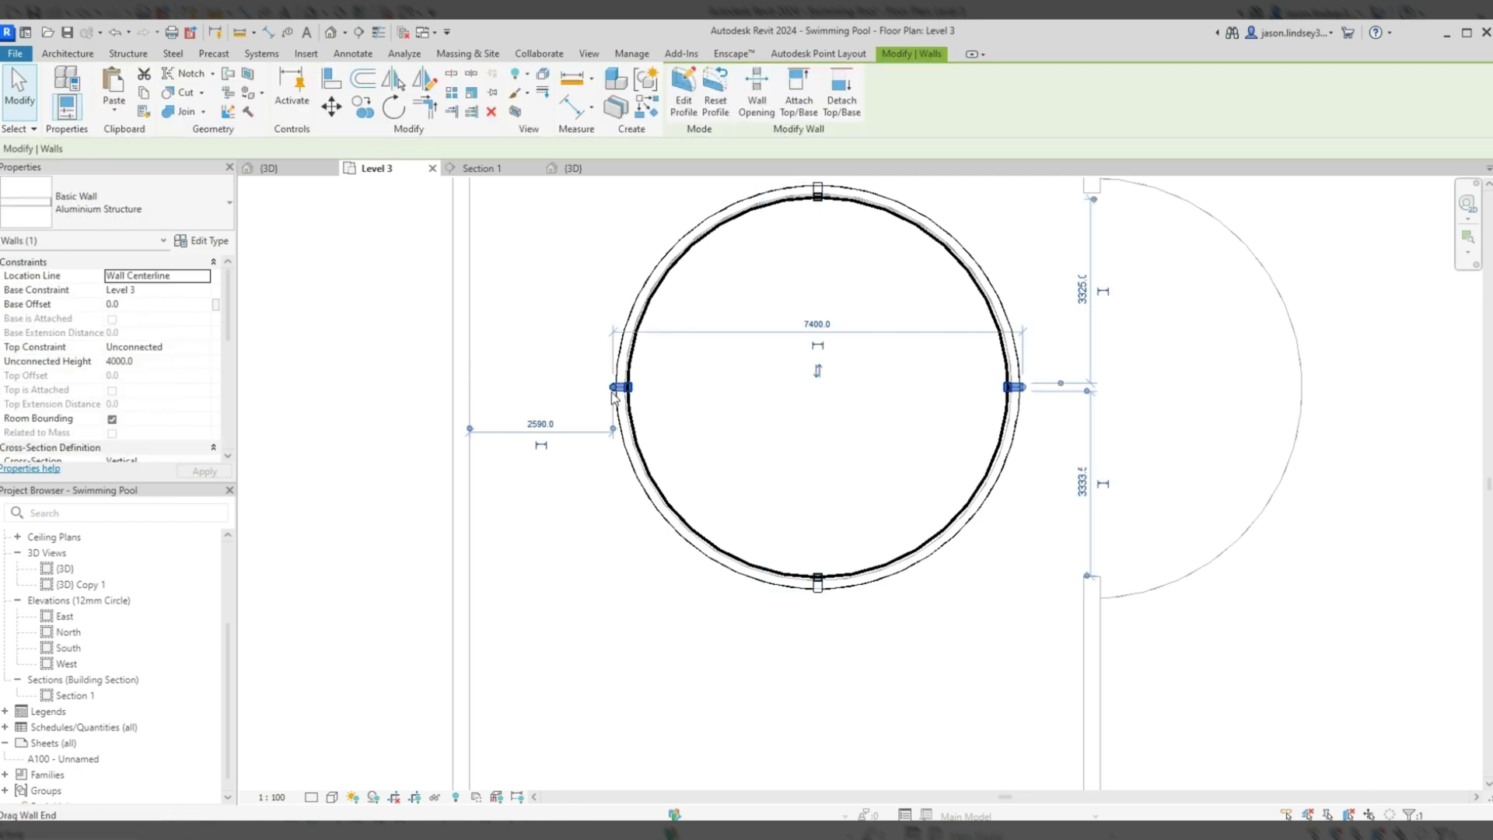
pyautogui.click(116, 115)
pyautogui.click(155, 264)
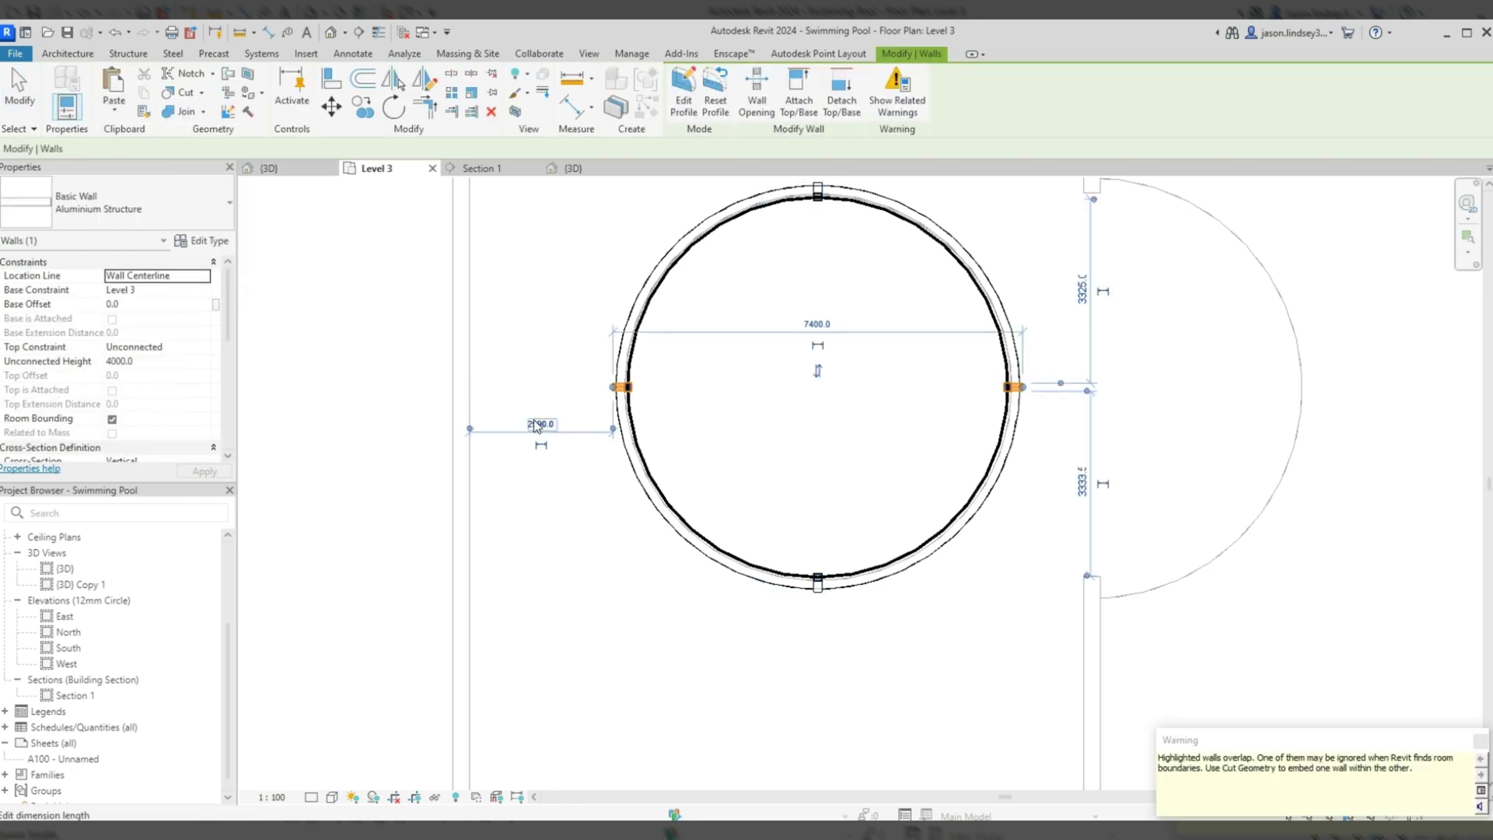
pyautogui.click(397, 108)
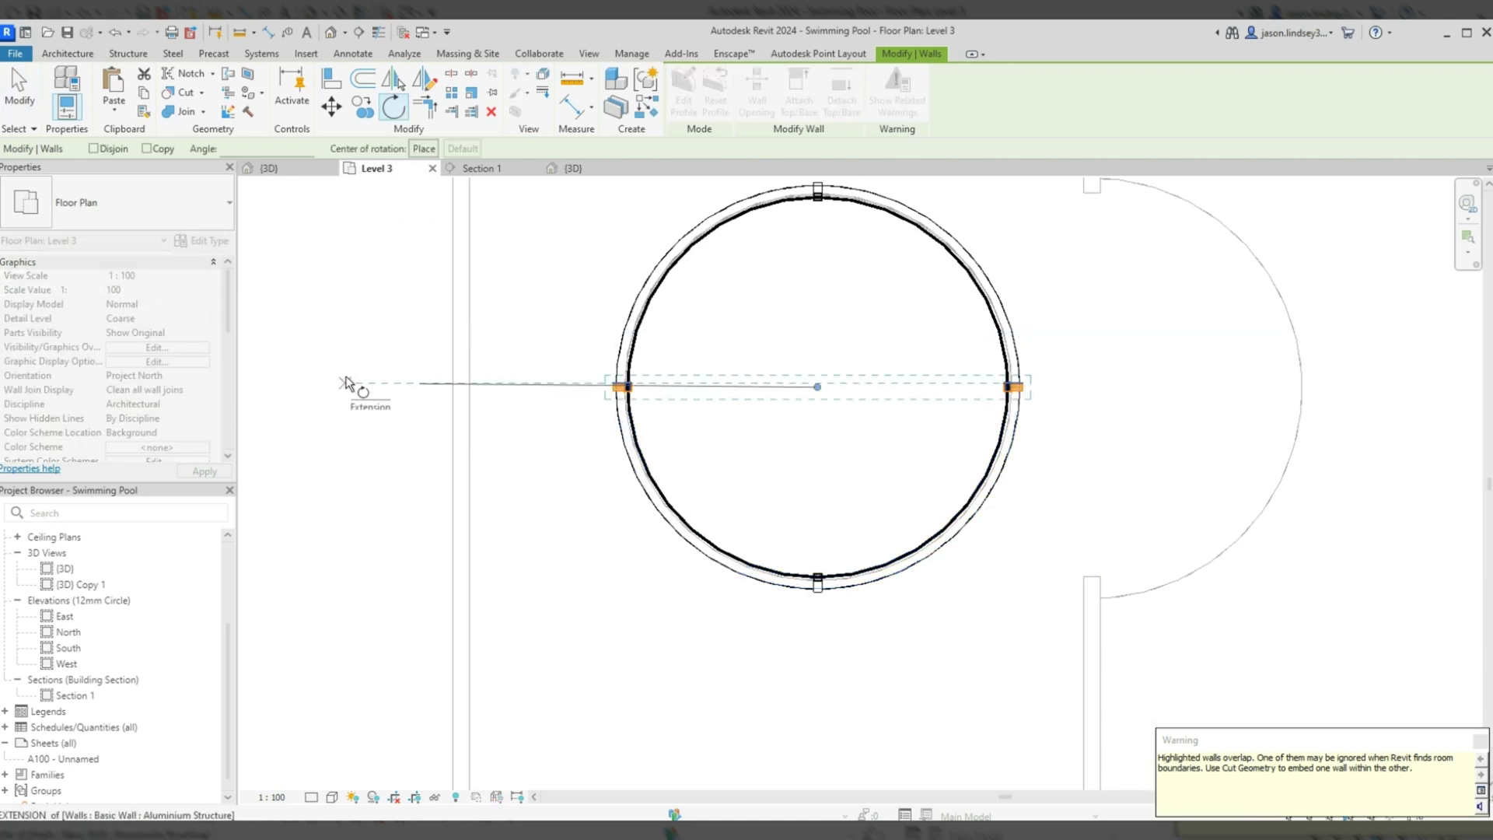
pyautogui.click(346, 382)
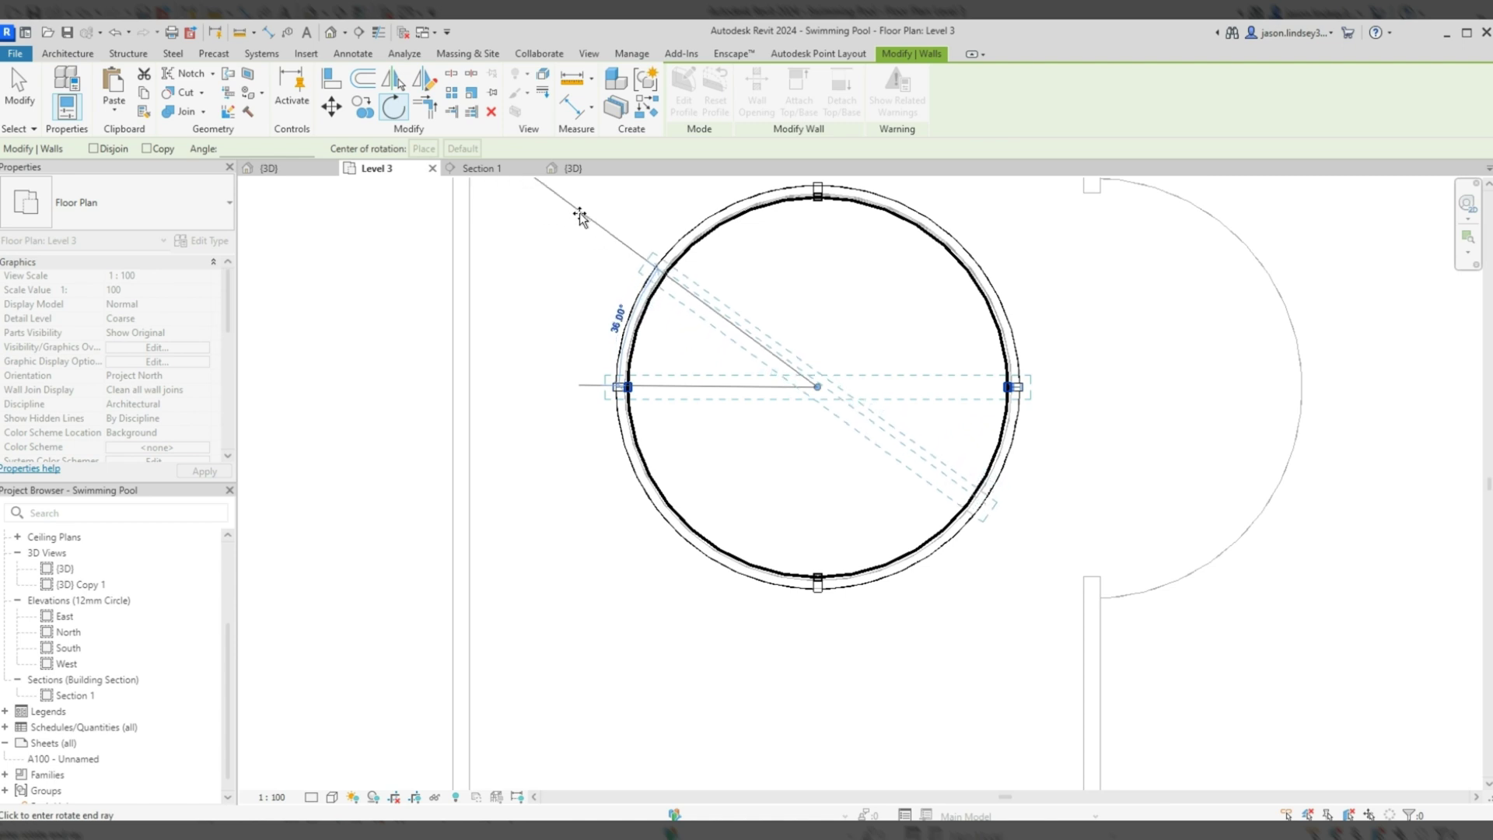
pyautogui.moveTo(600, 207); pyautogui.dragTo(573, 287, button='middle')
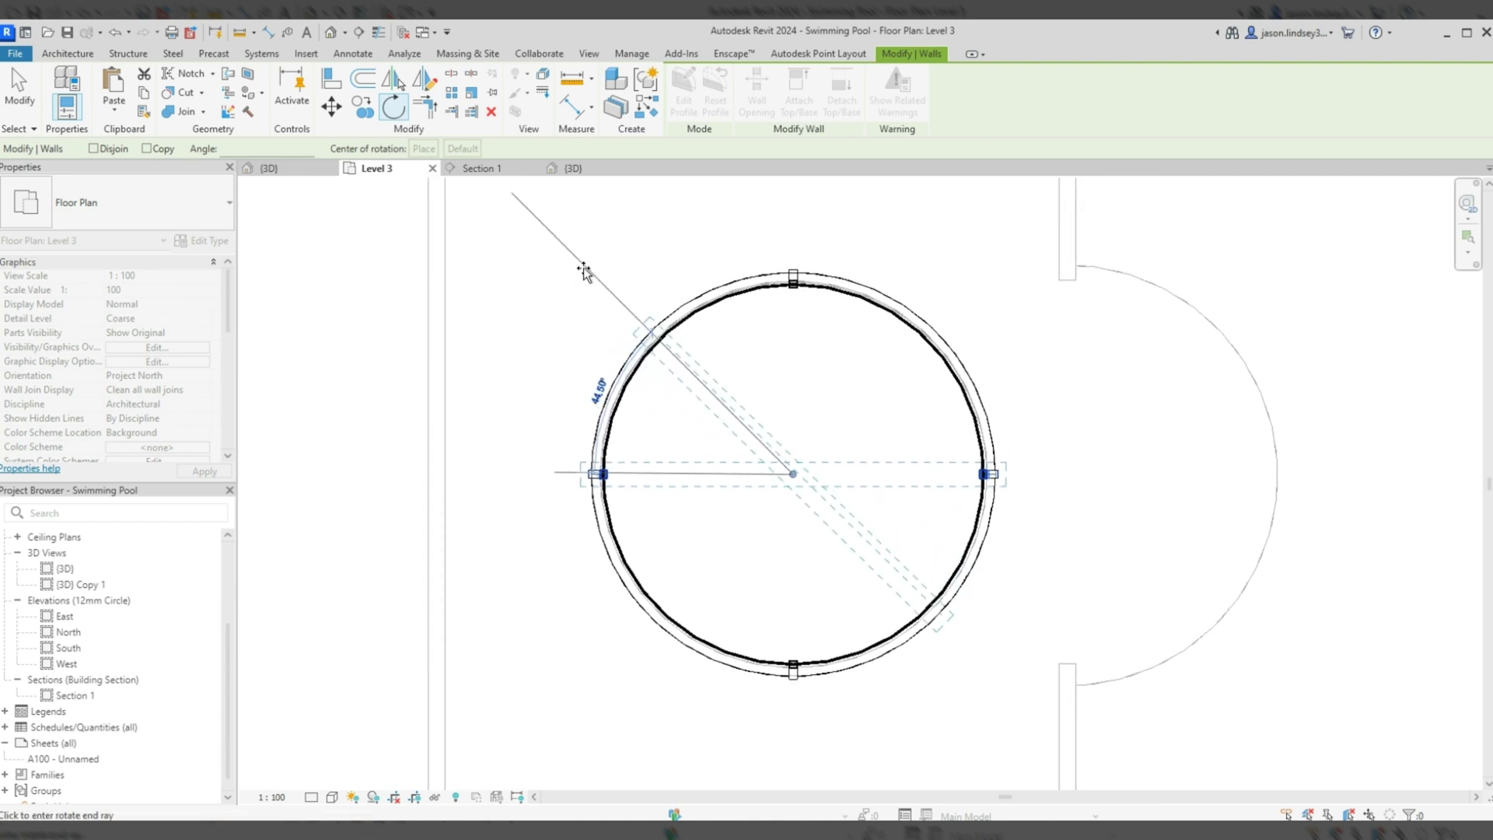
pyautogui.click(547, 201)
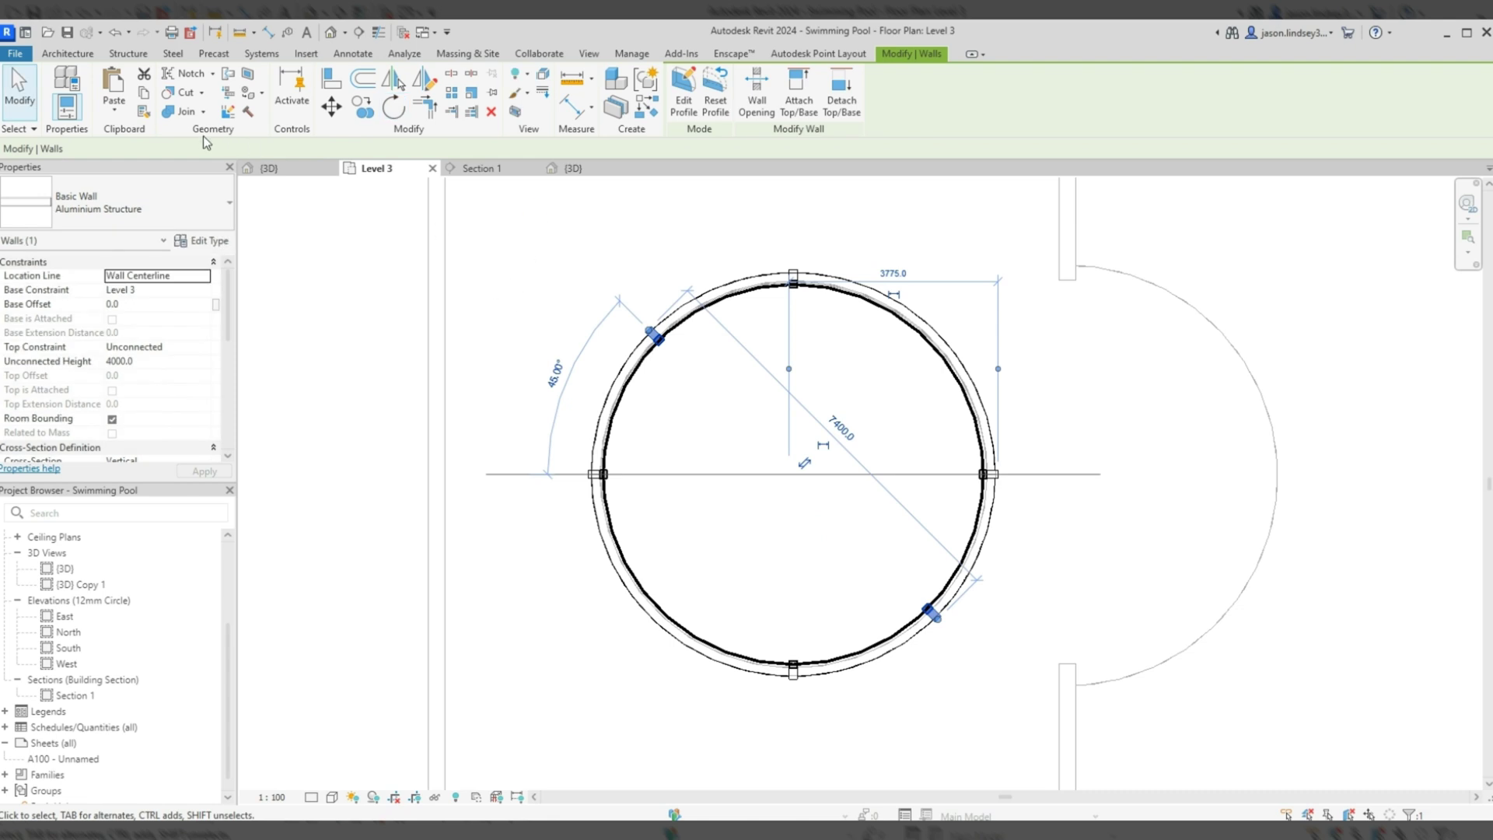
# Step: Paste another copy of the horizontal rib in the same place, rotate it 45° counterclockwise, and check the ribs in 3D
pyautogui.click(122, 110)
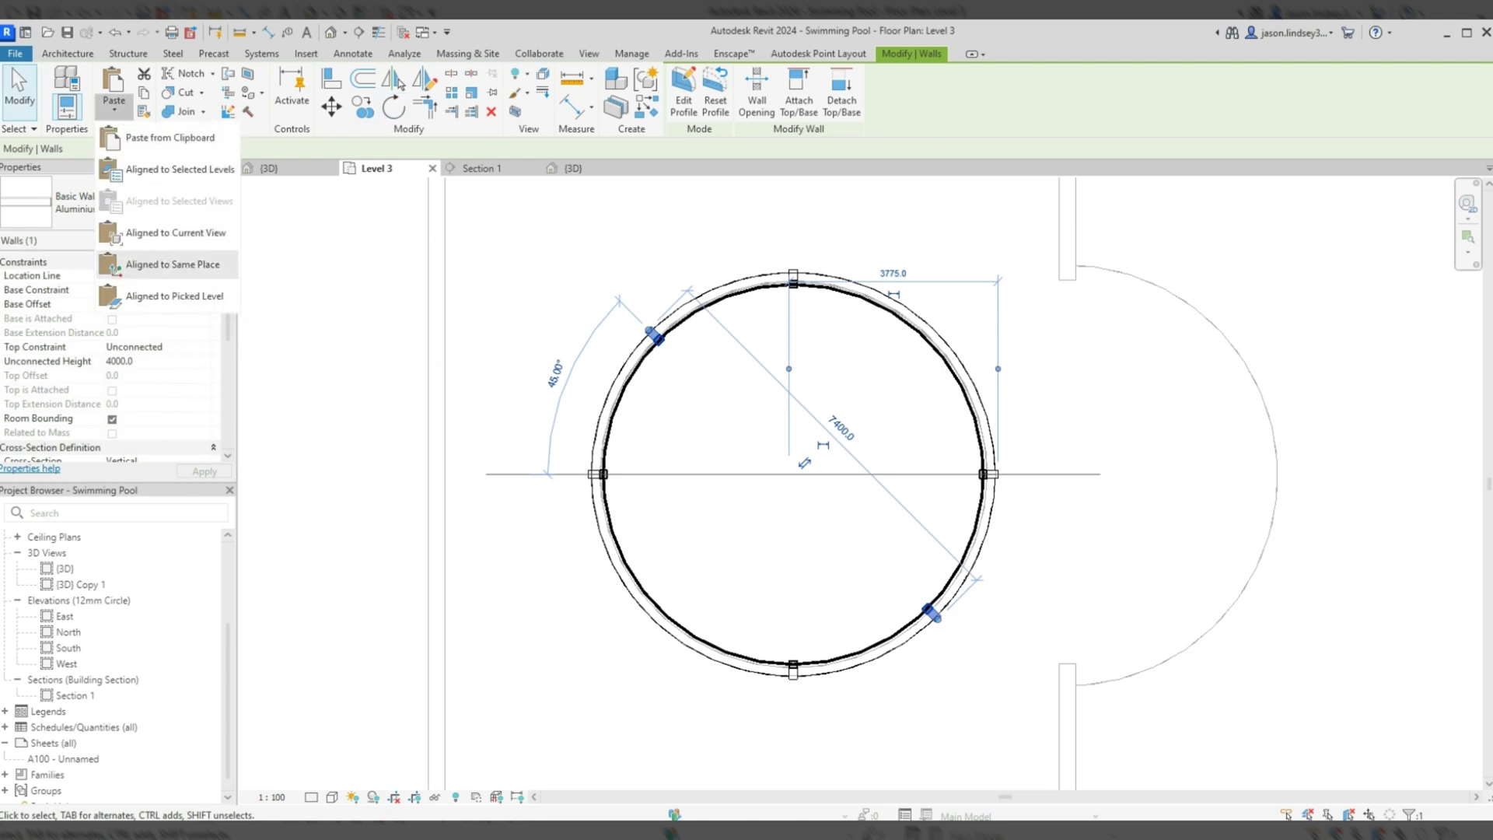
pyautogui.click(172, 264)
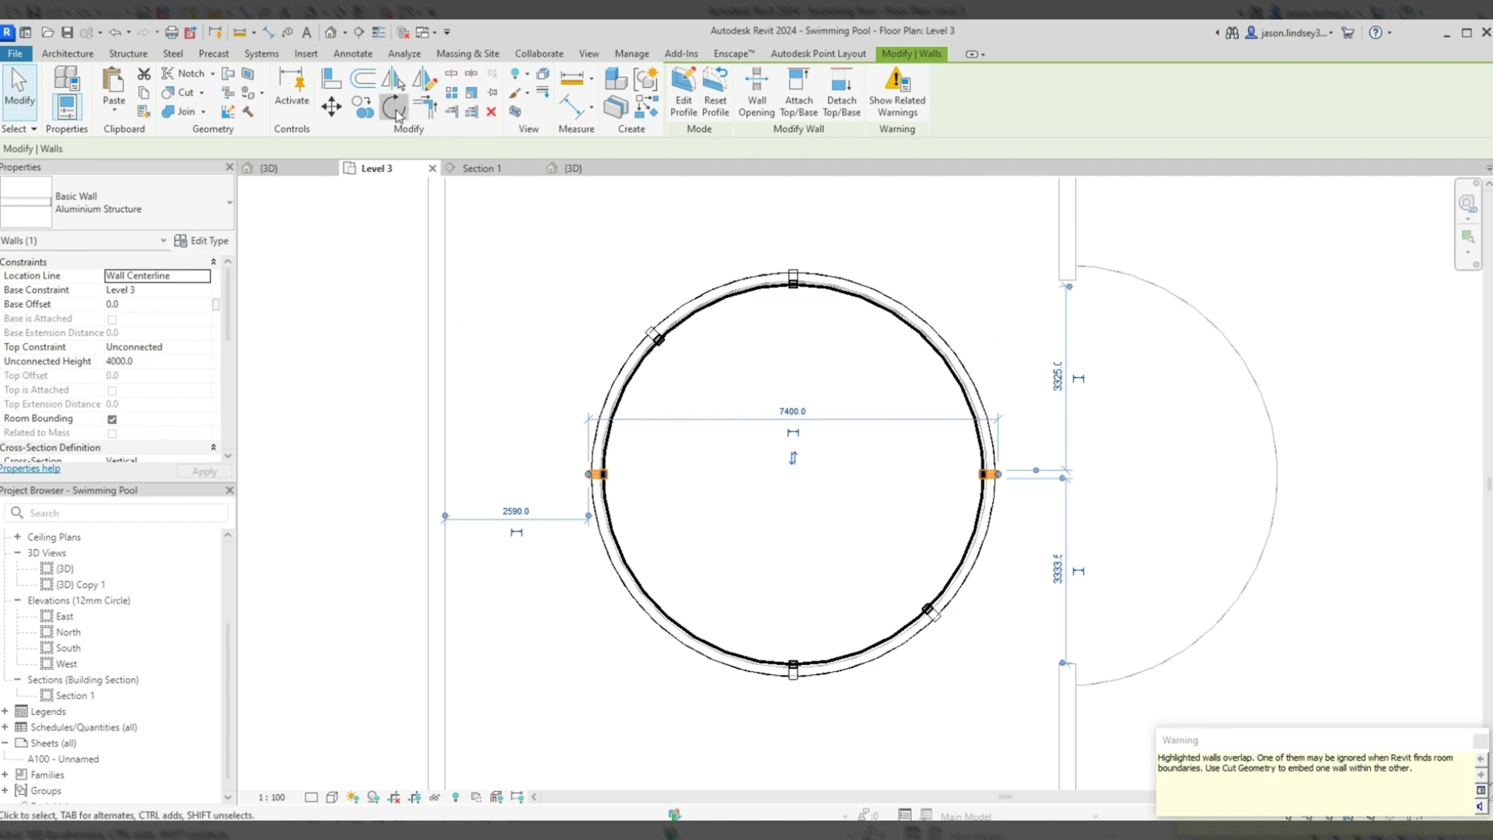
pyautogui.click(395, 109)
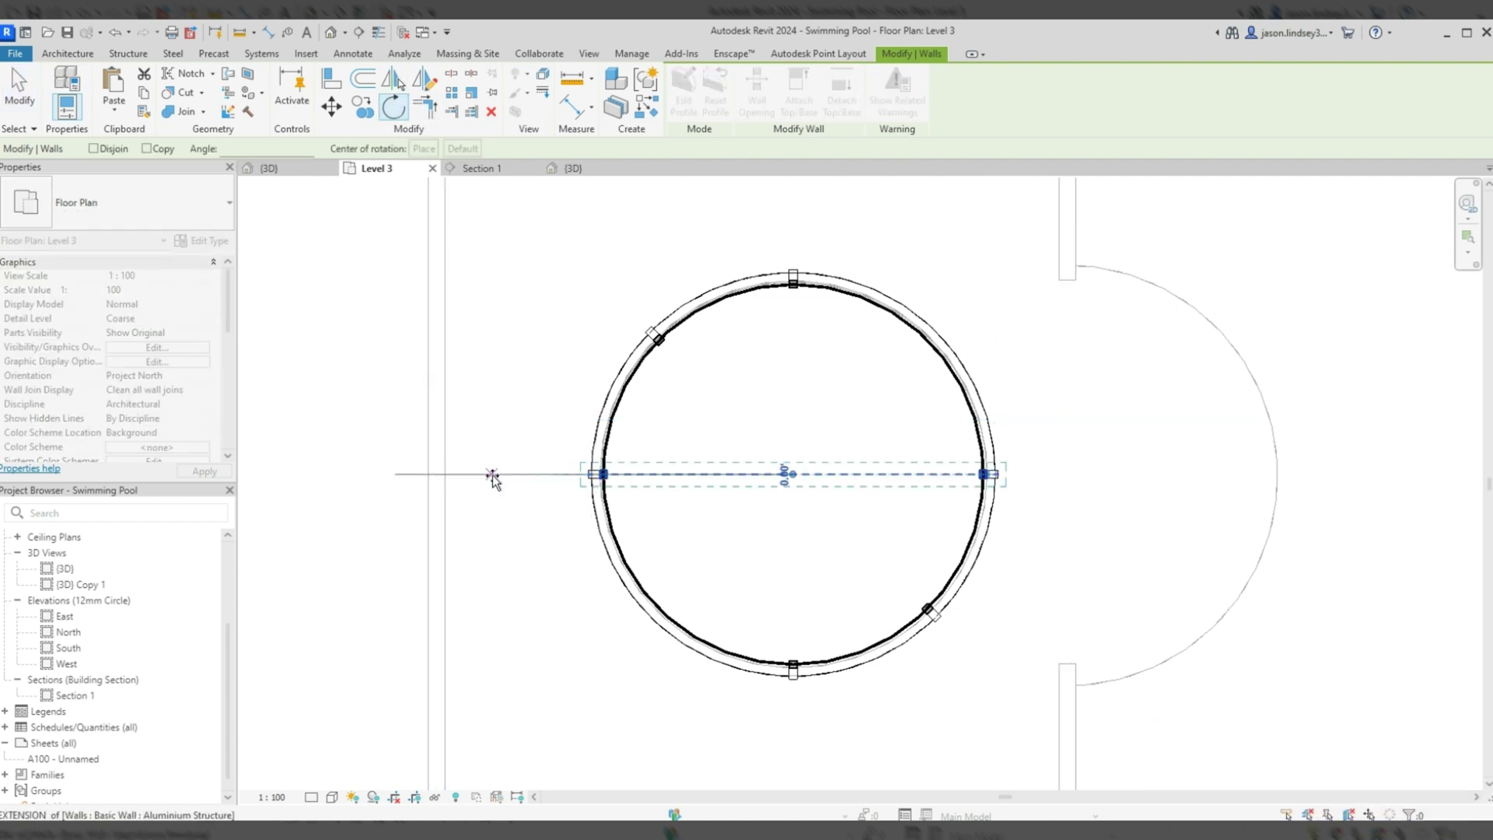
pyautogui.click(492, 474)
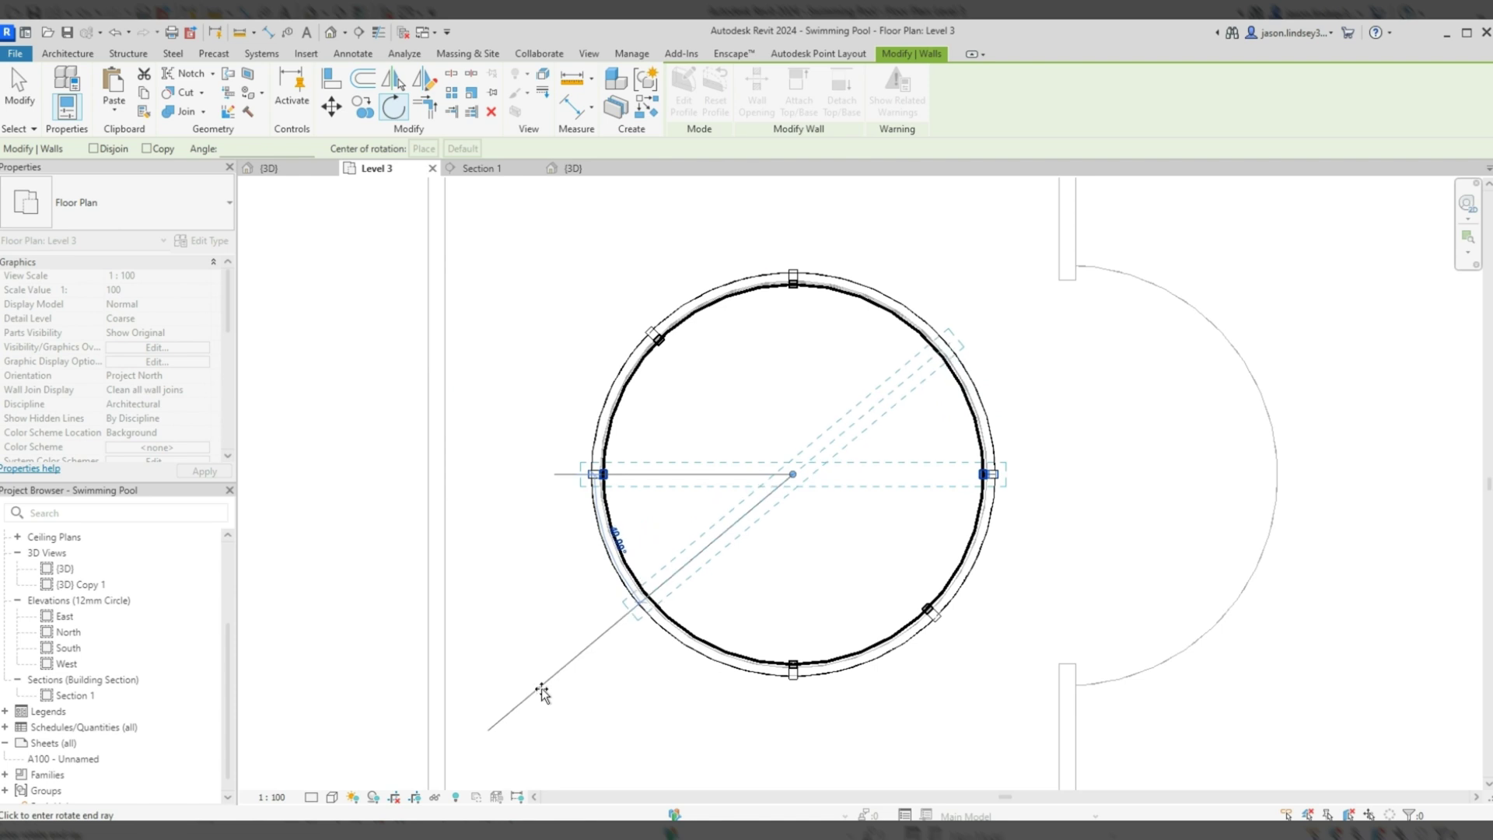
pyautogui.click(543, 693)
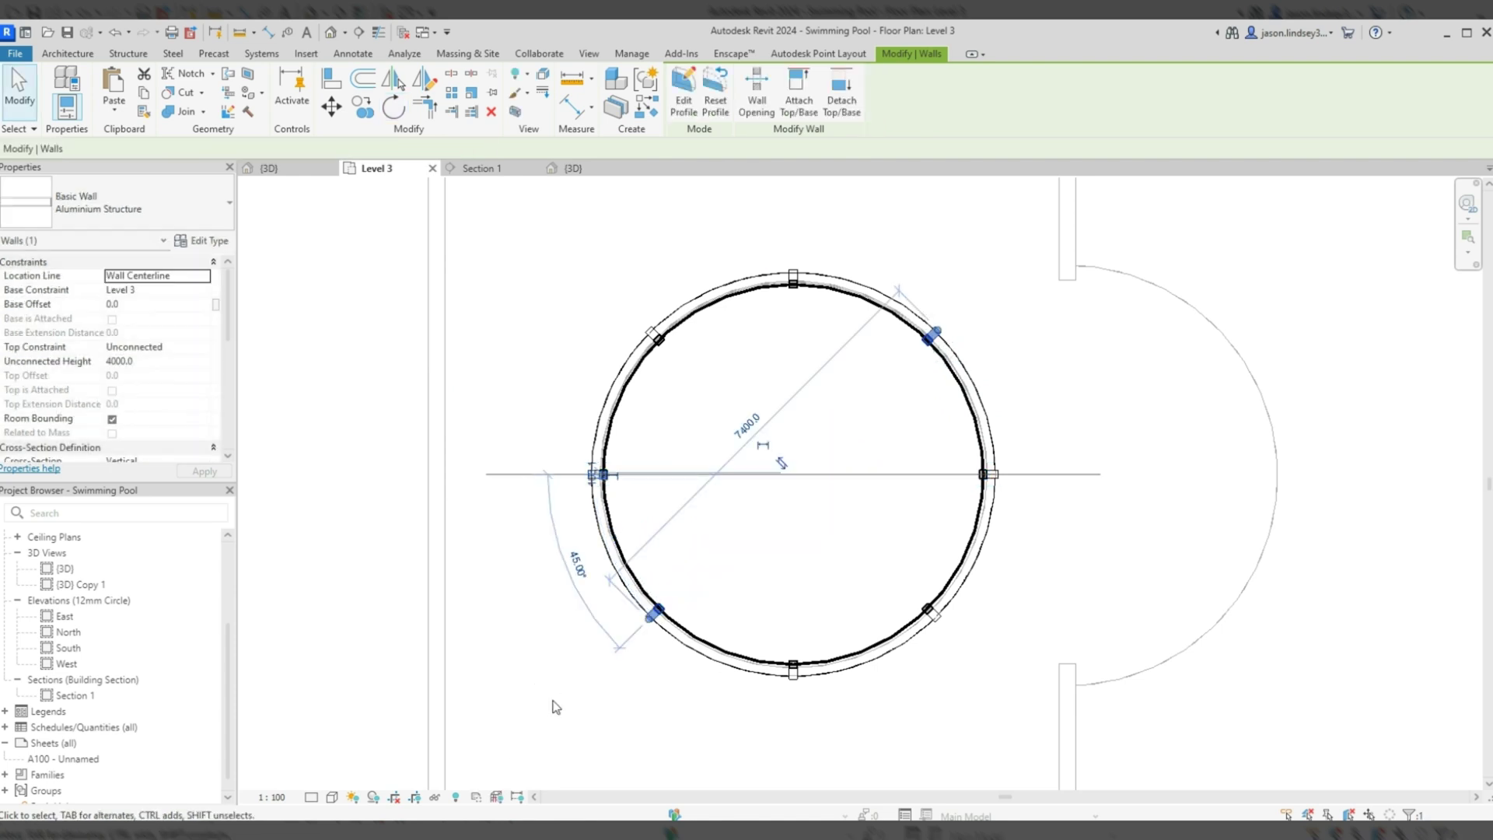
pyautogui.click(282, 167)
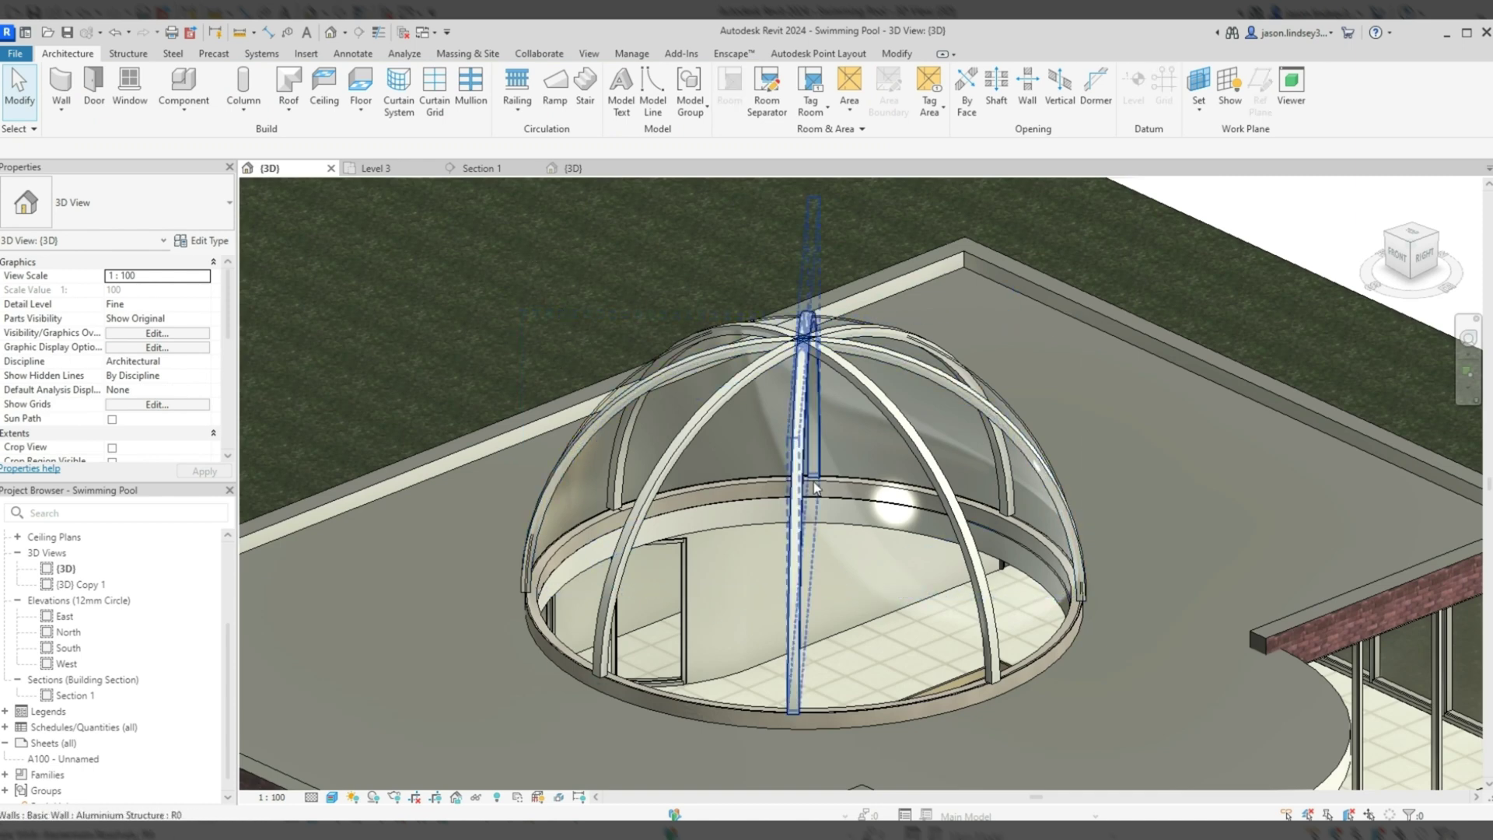
pyautogui.moveTo(555, 343); pyautogui.dragTo(444, 304, button='middle')
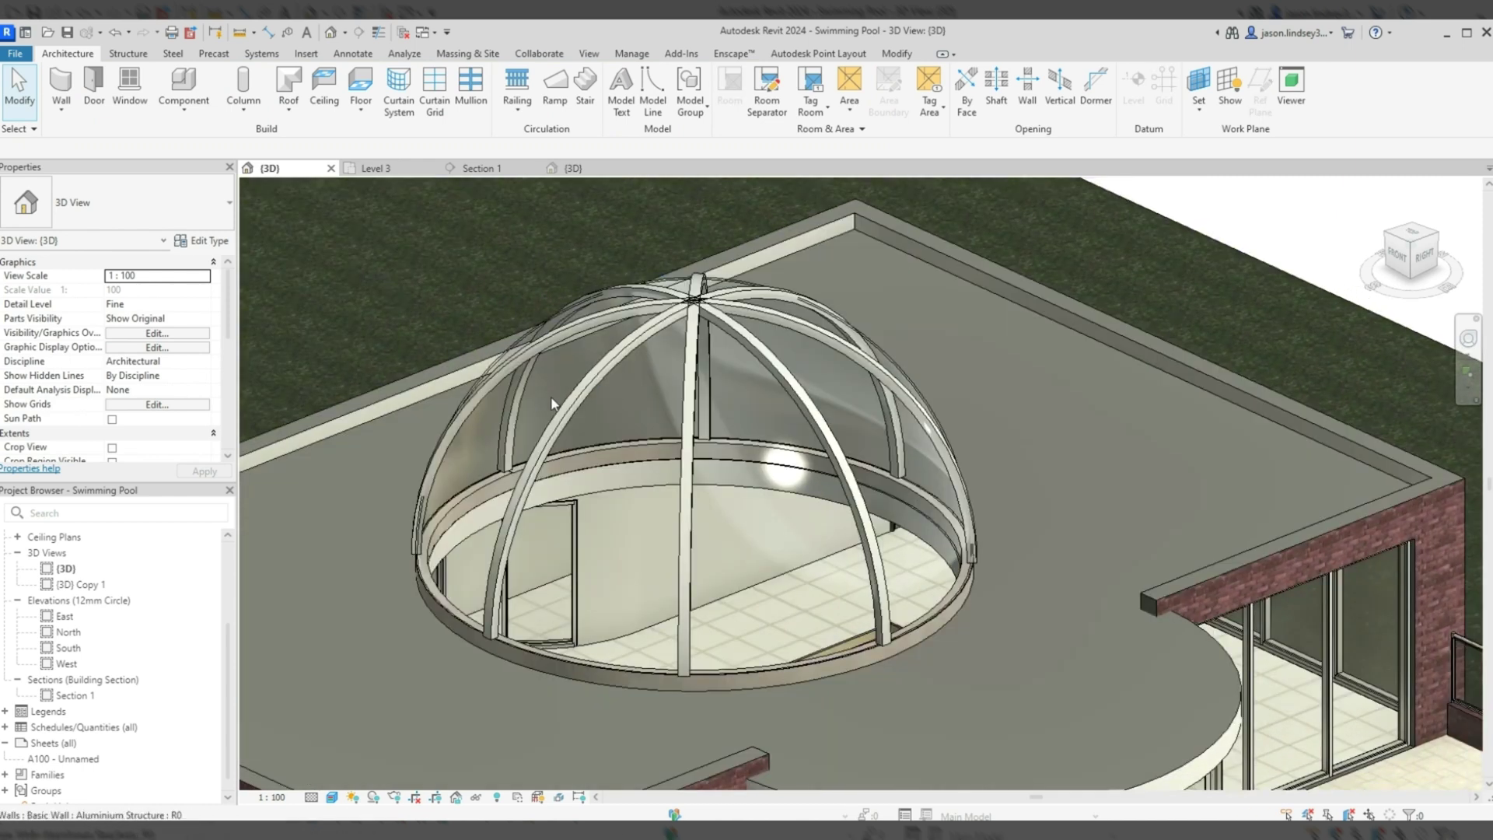
pyautogui.keyDown('shift'); pyautogui.moveTo(542, 444); pyautogui.dragTo(535, 619, button='middle'); pyautogui.keyUp('shift')
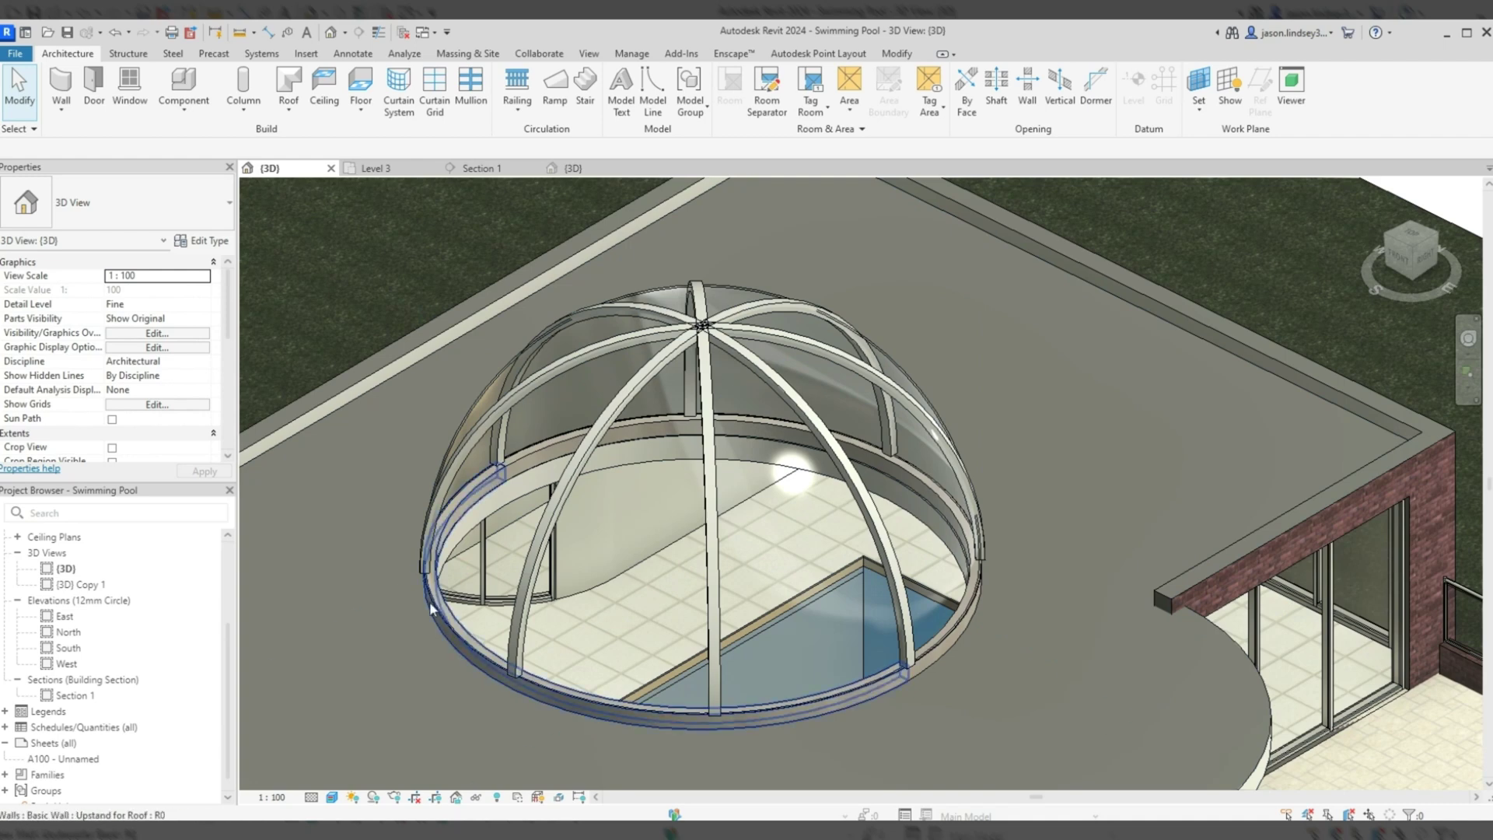
# Step: In the Level 3 plan, place an Aluminium Structure wall by picking the edge of the upper half of the circular roof upstand
pyautogui.click(402, 171)
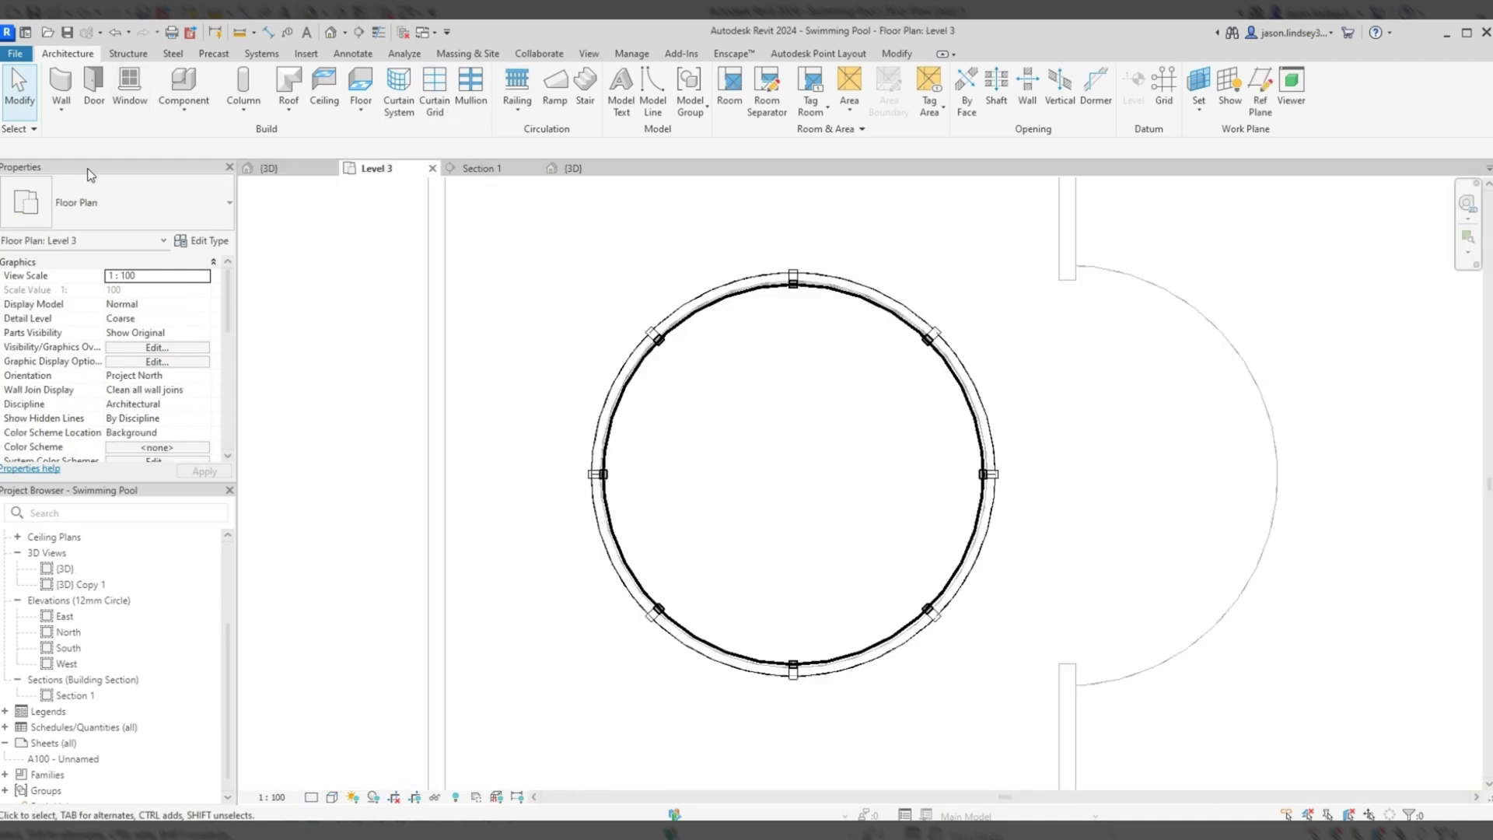
pyautogui.click(64, 83)
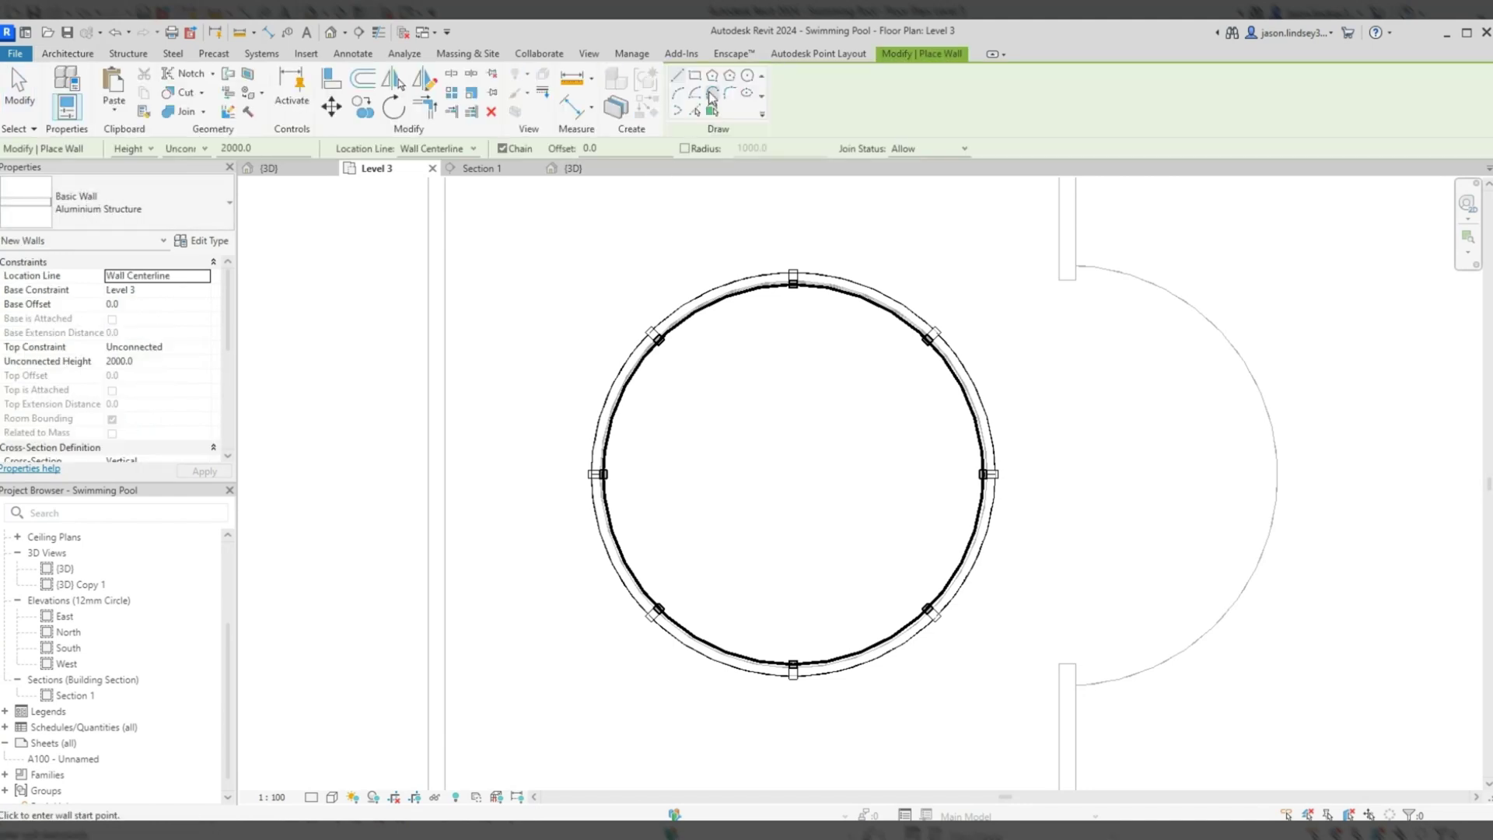
pyautogui.click(696, 112)
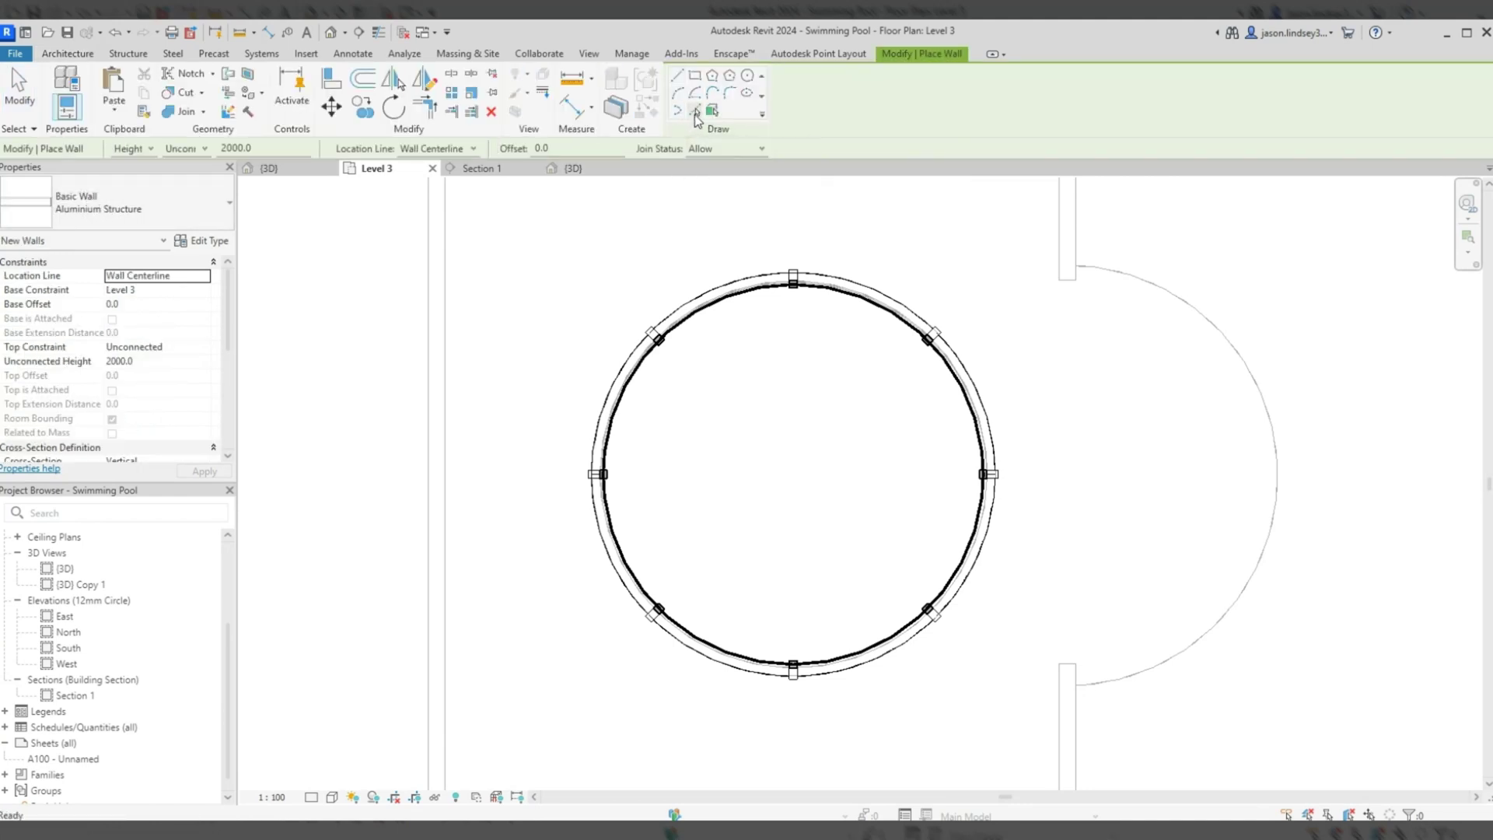
pyautogui.scroll(4, 689, 311)
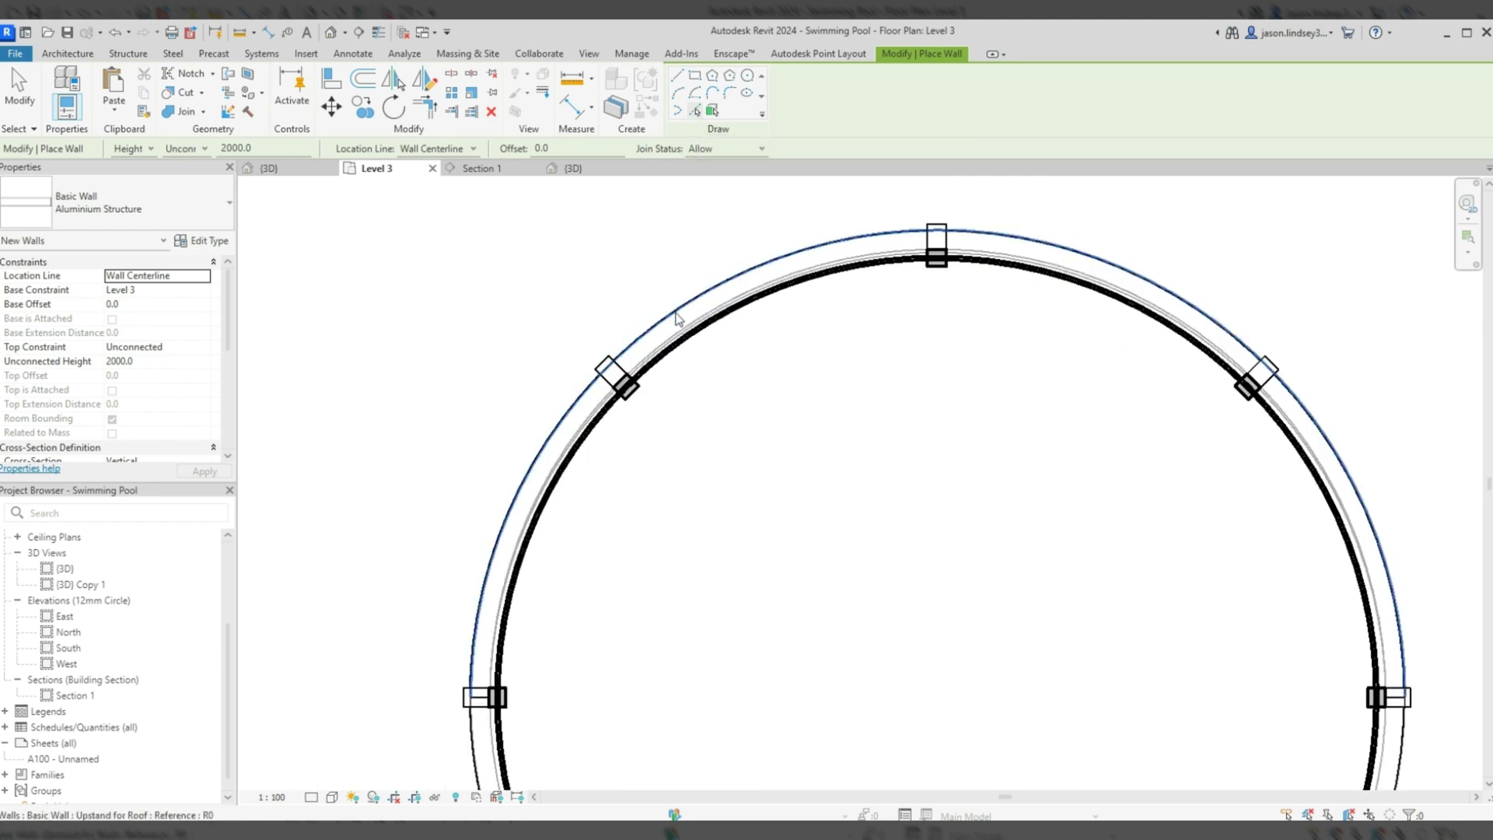
pyautogui.click(678, 314)
# Step: Place an Aluminium Structure wall along the lower half of the circular upstand, aligned with the upper half, and end wall placement in 3D
pyautogui.keyDown('ctrl'); pyautogui.scroll(-4, 740, 466); pyautogui.keyUp('ctrl')
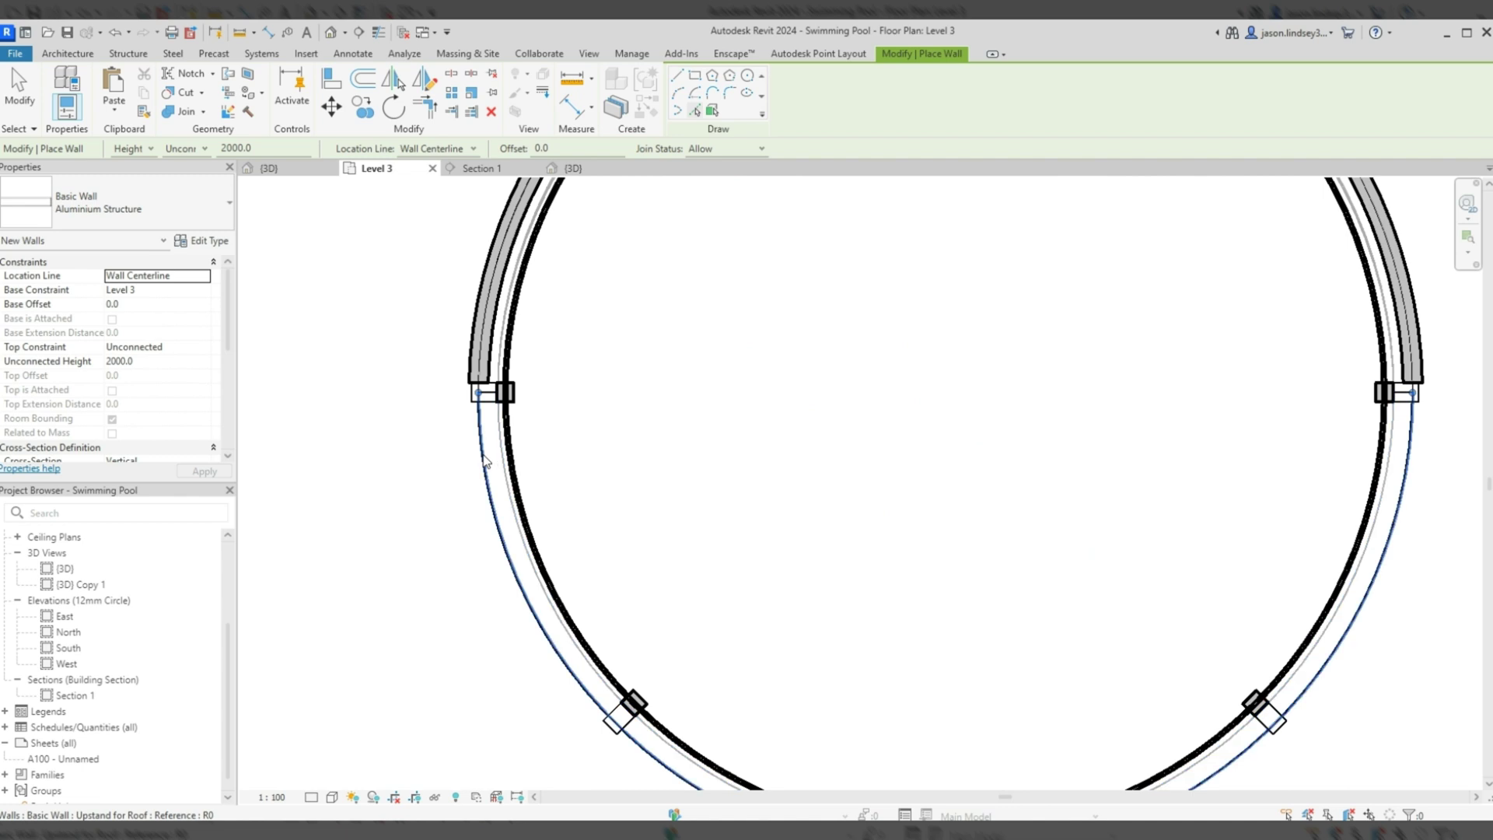
pyautogui.click(481, 454)
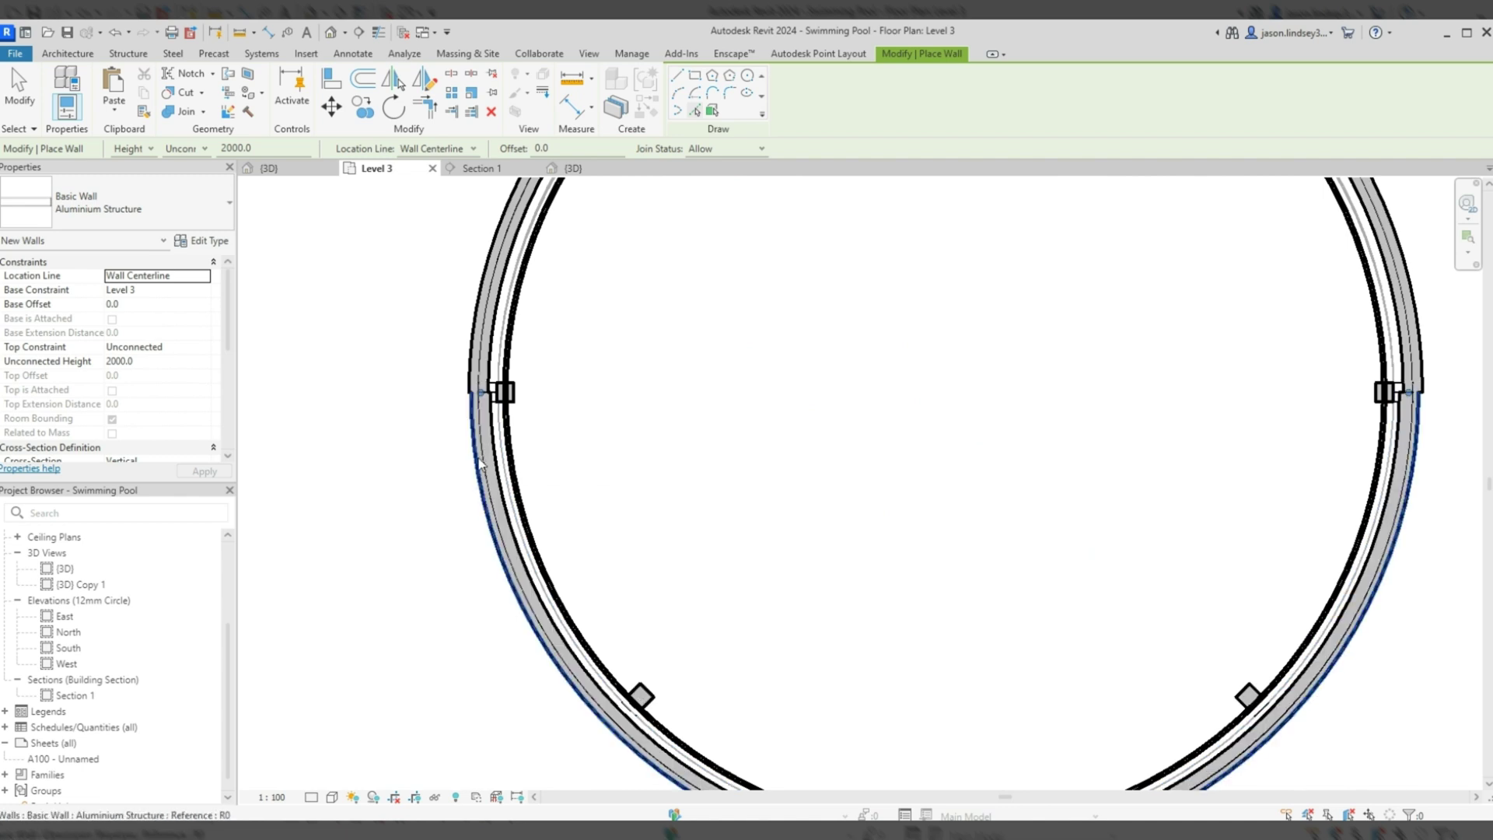
pyautogui.scroll(6, 466, 404)
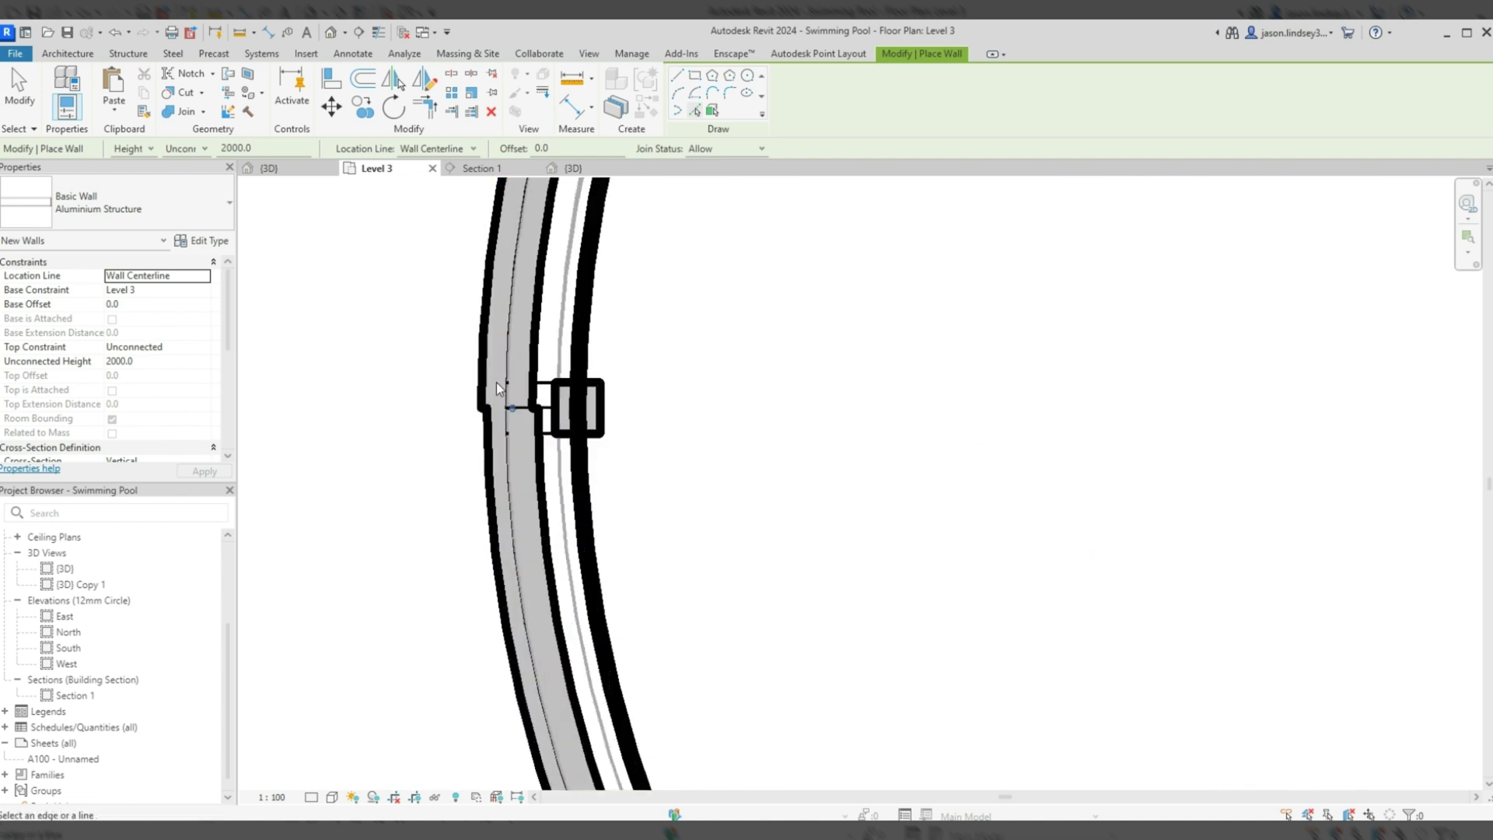
pyautogui.scroll(-6, 501, 438)
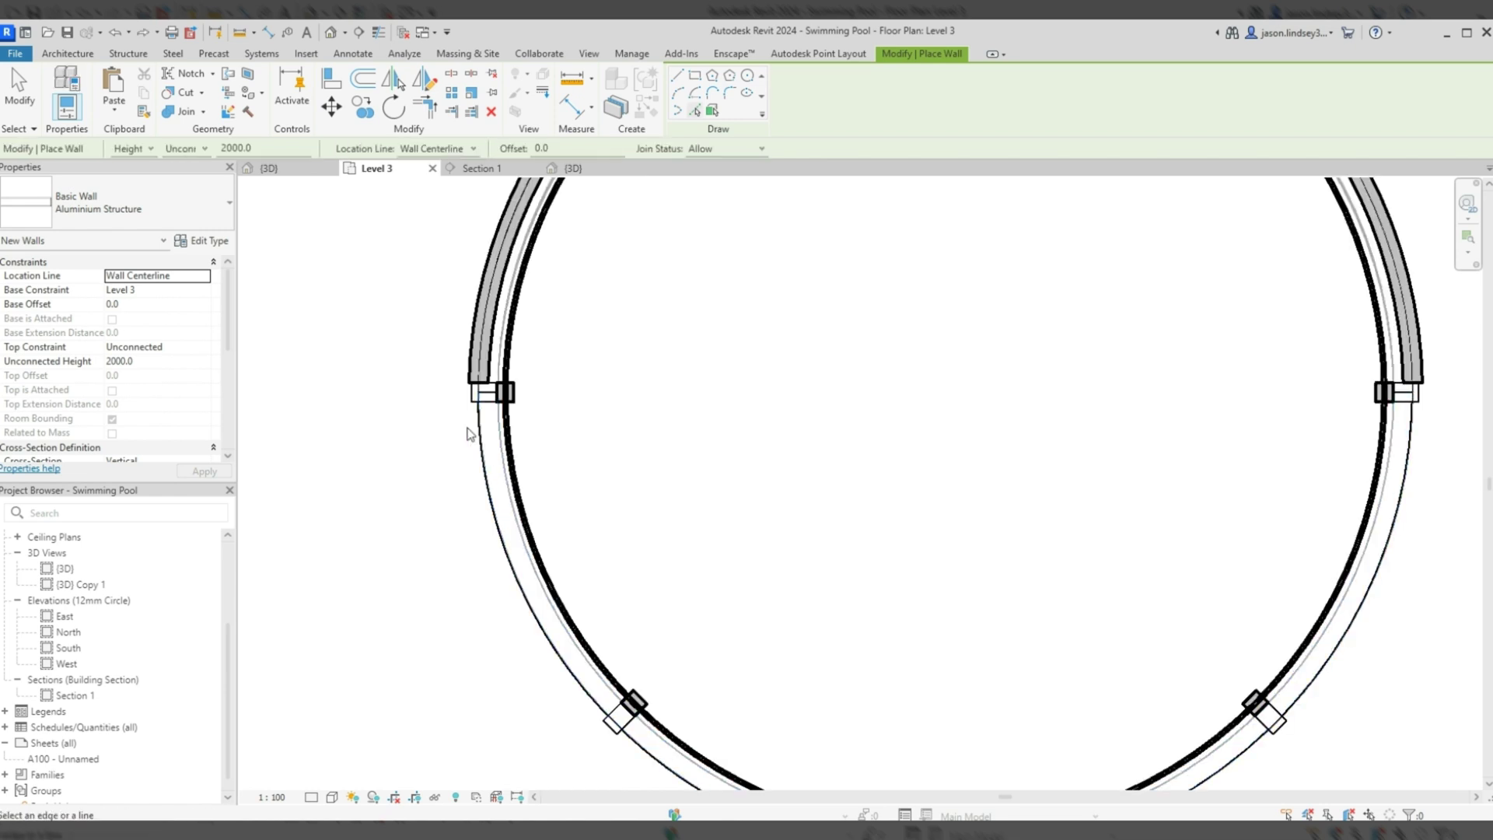
pyautogui.click(476, 434)
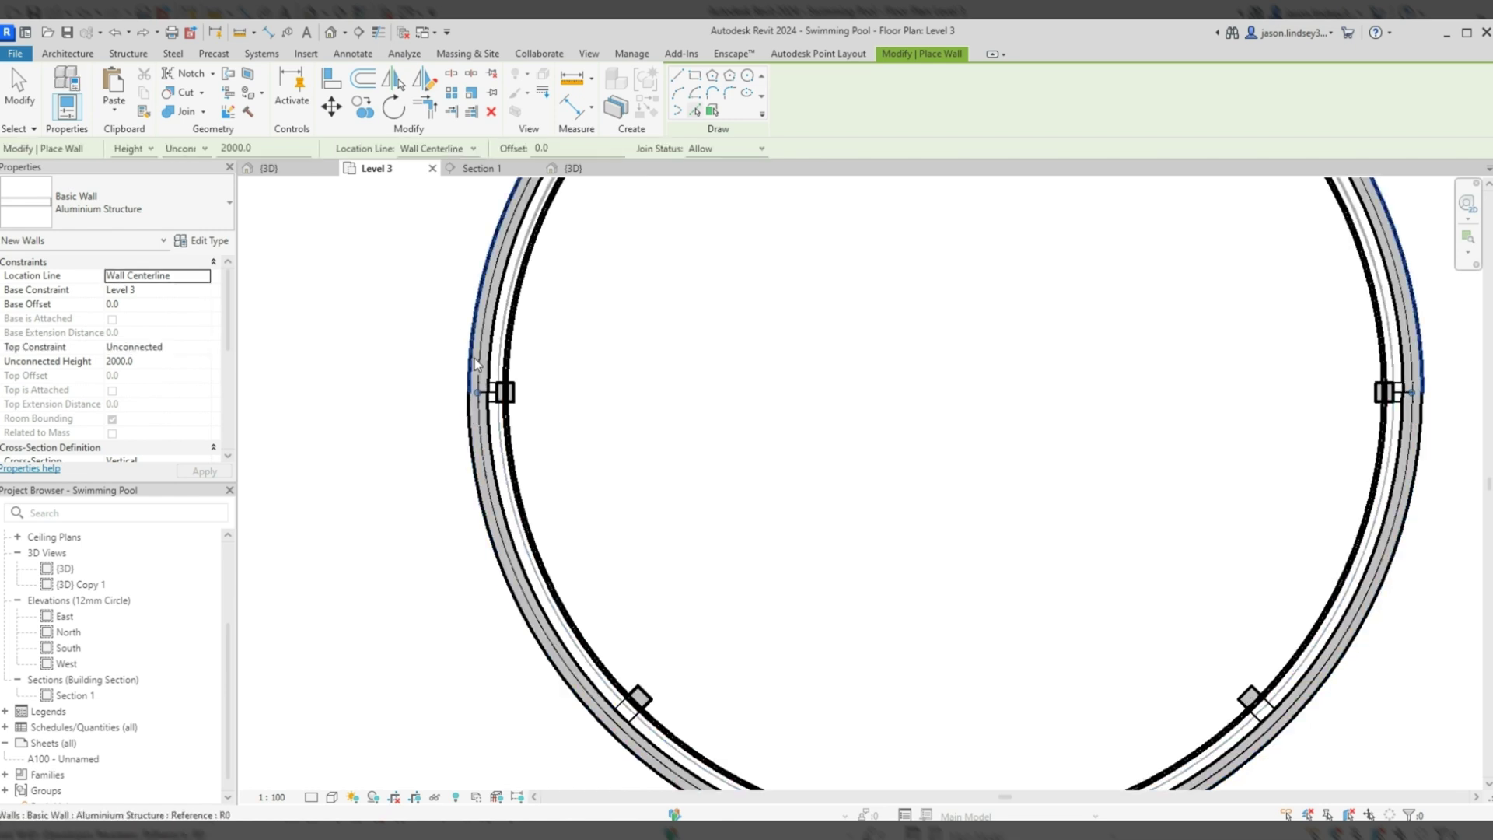
pyautogui.scroll(-2, 443, 421)
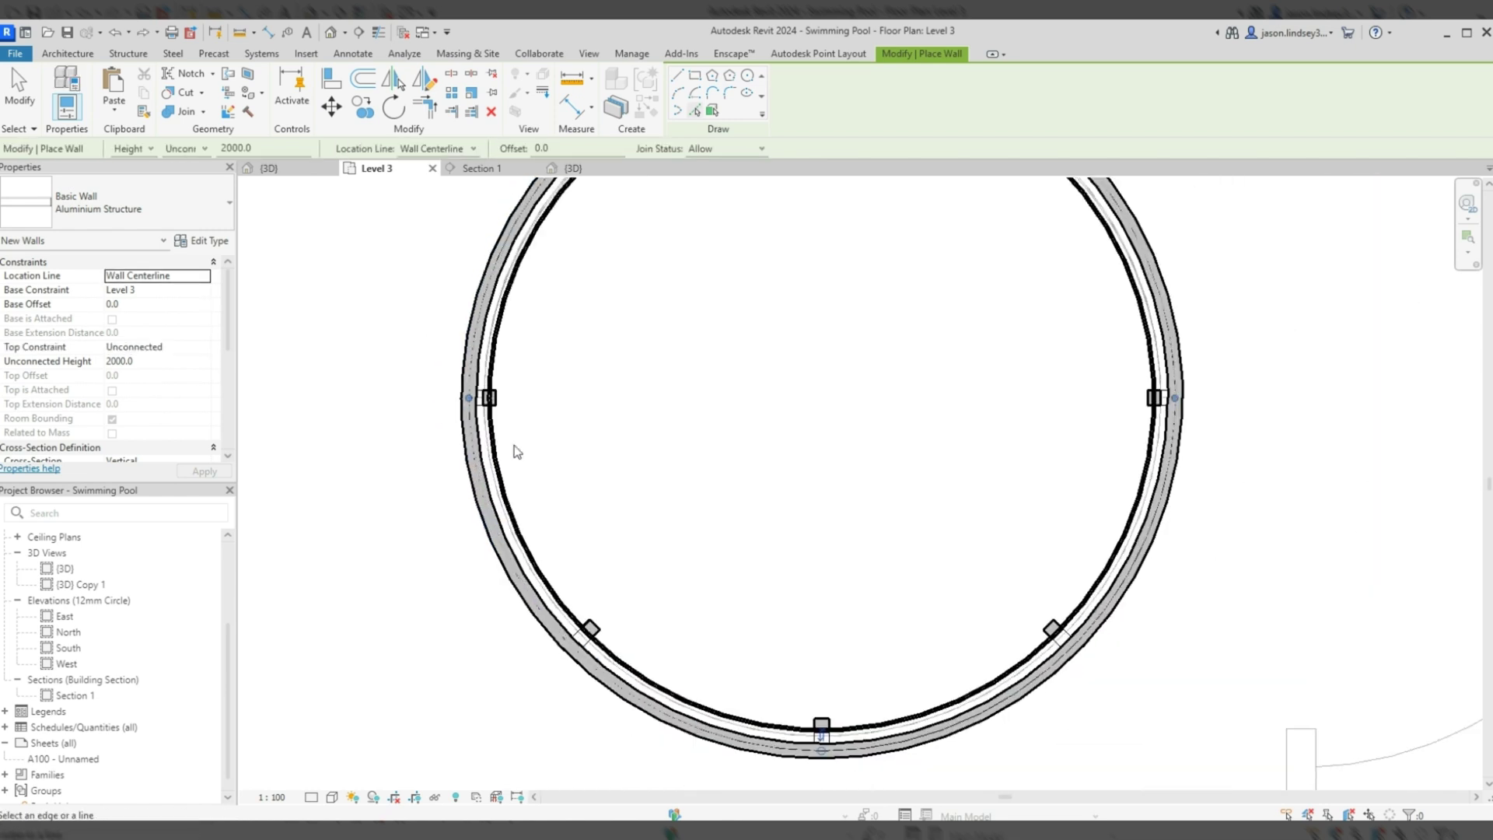
pyautogui.hotkey('ctrl', 'Tab')
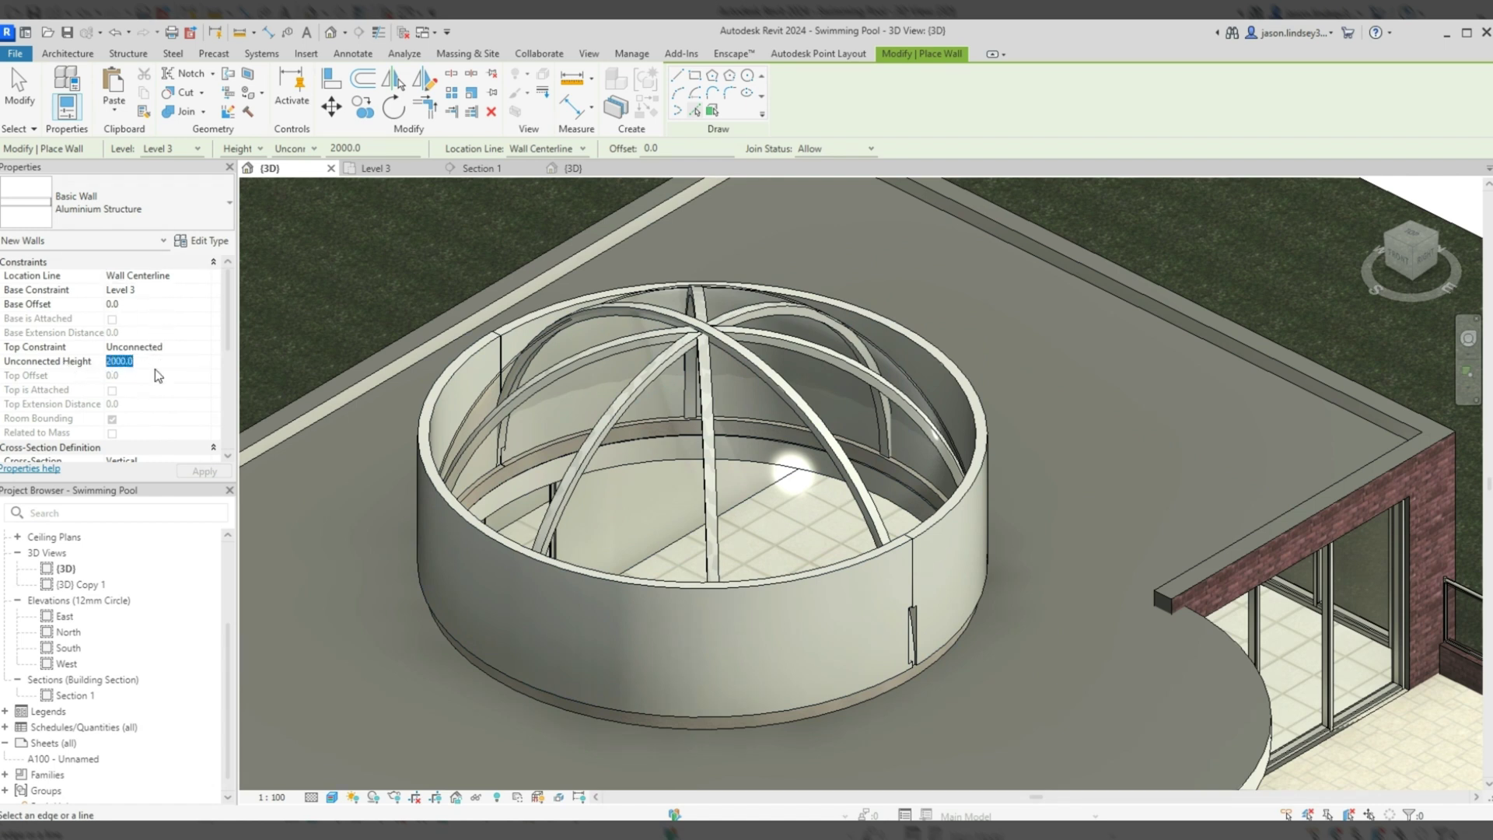
pyautogui.press('Escape')
pyautogui.press('Escape')
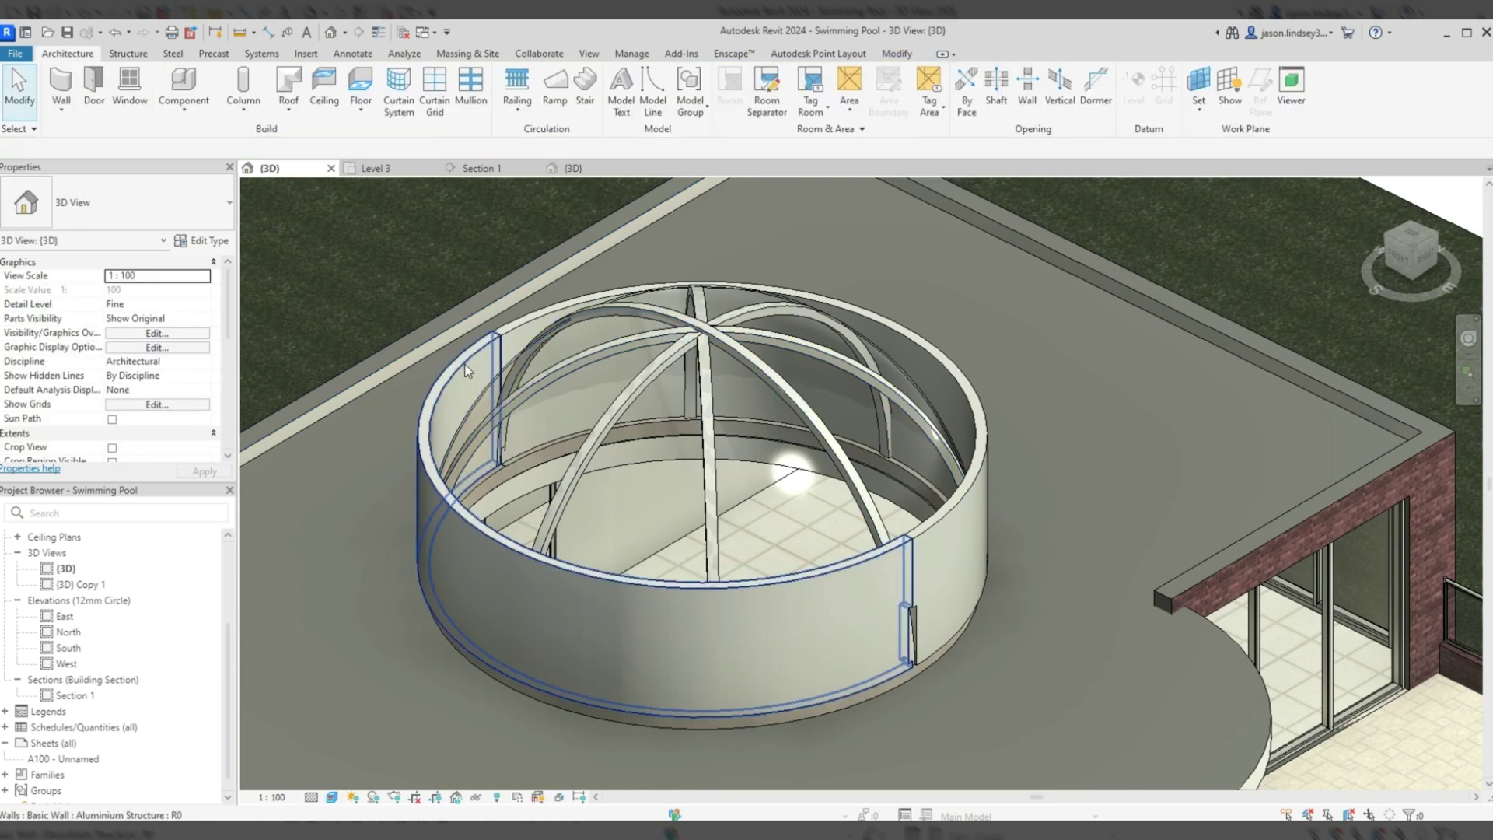
pyautogui.press('Tab')
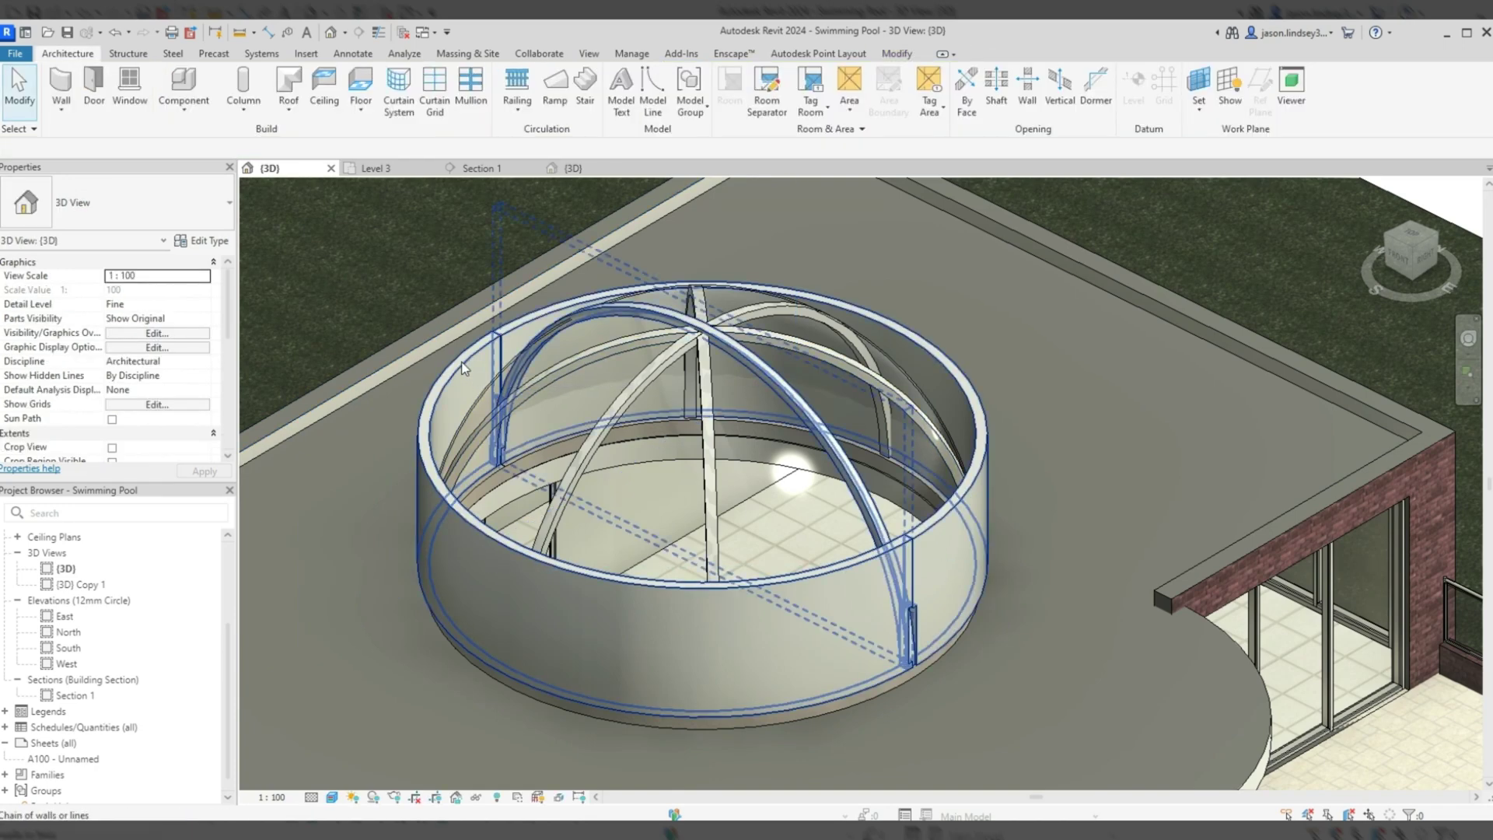
pyautogui.click(462, 367)
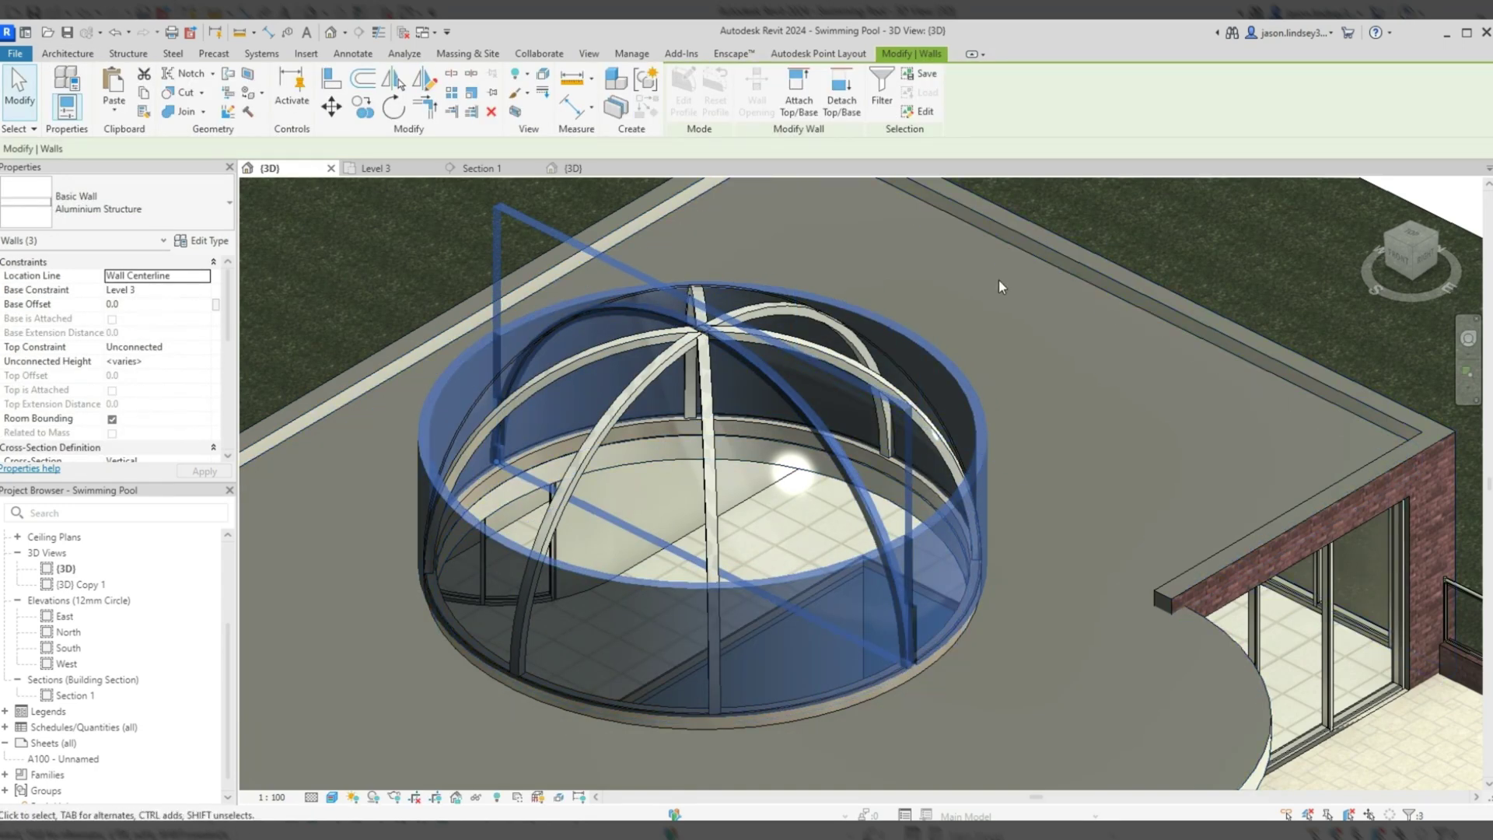
pyautogui.press('Escape')
# Step: Select both semicircular aluminium walls around the dome and set their unconnected height to 100
pyautogui.click(829, 379)
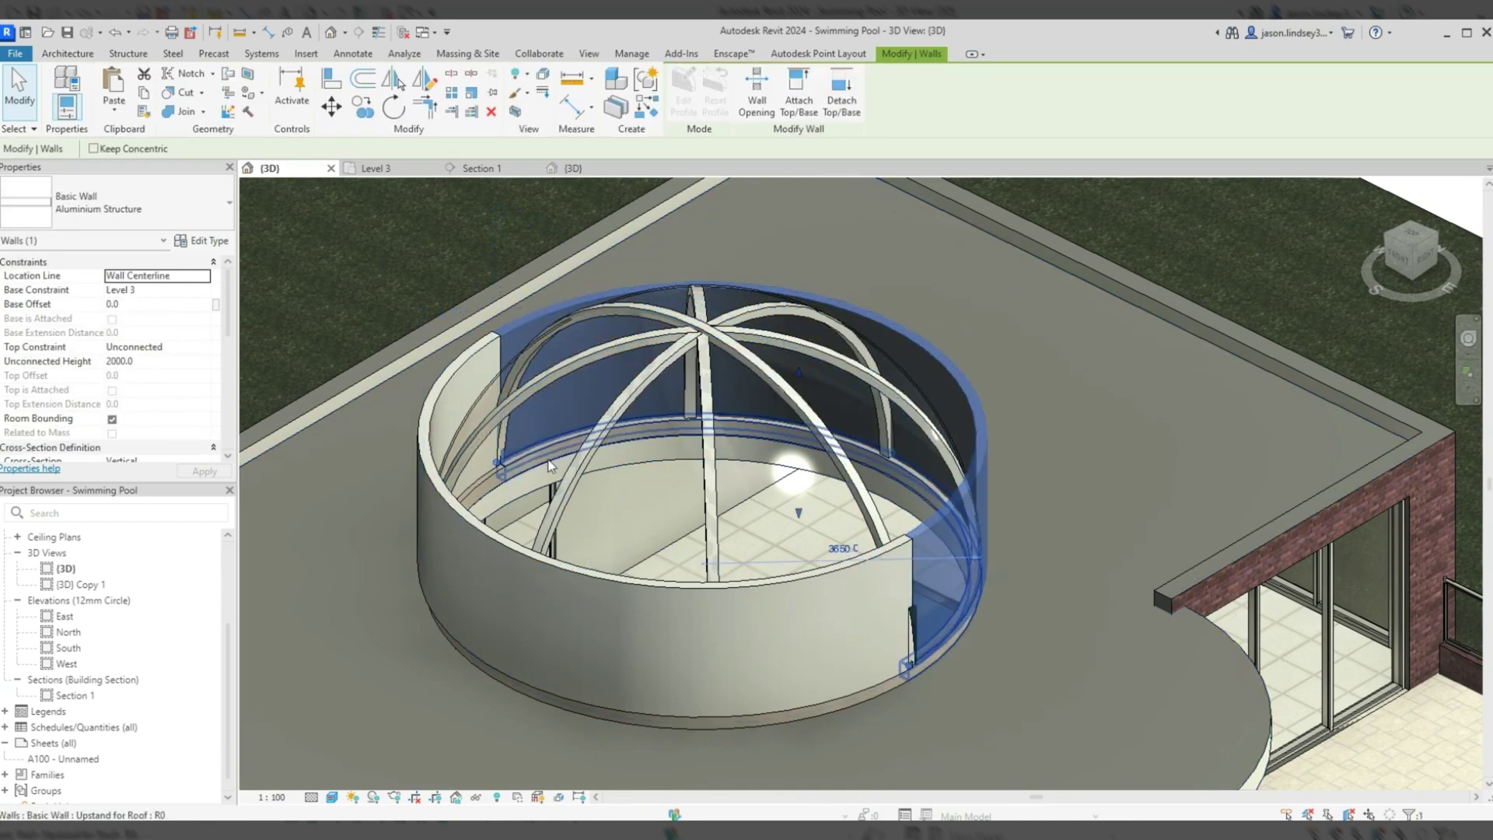
pyautogui.keyDown('ctrl'); pyautogui.click(426, 423); pyautogui.keyUp('ctrl')
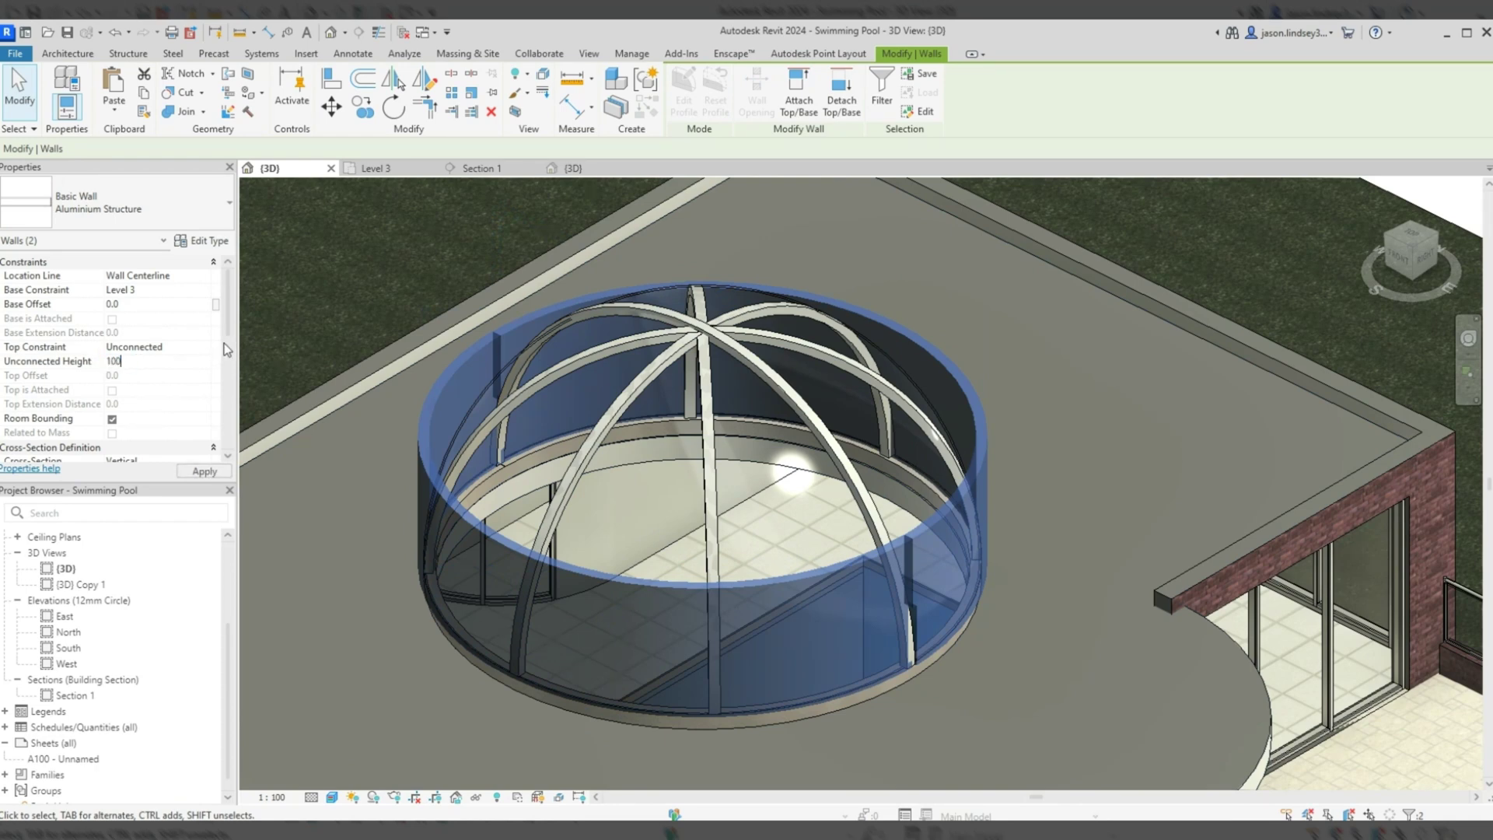
pyautogui.press('Delete')
# Step: Examine the aluminium ring and the rib feet around the dome's base from a low front view in 3D
pyautogui.press('w')
pyautogui.press('a')
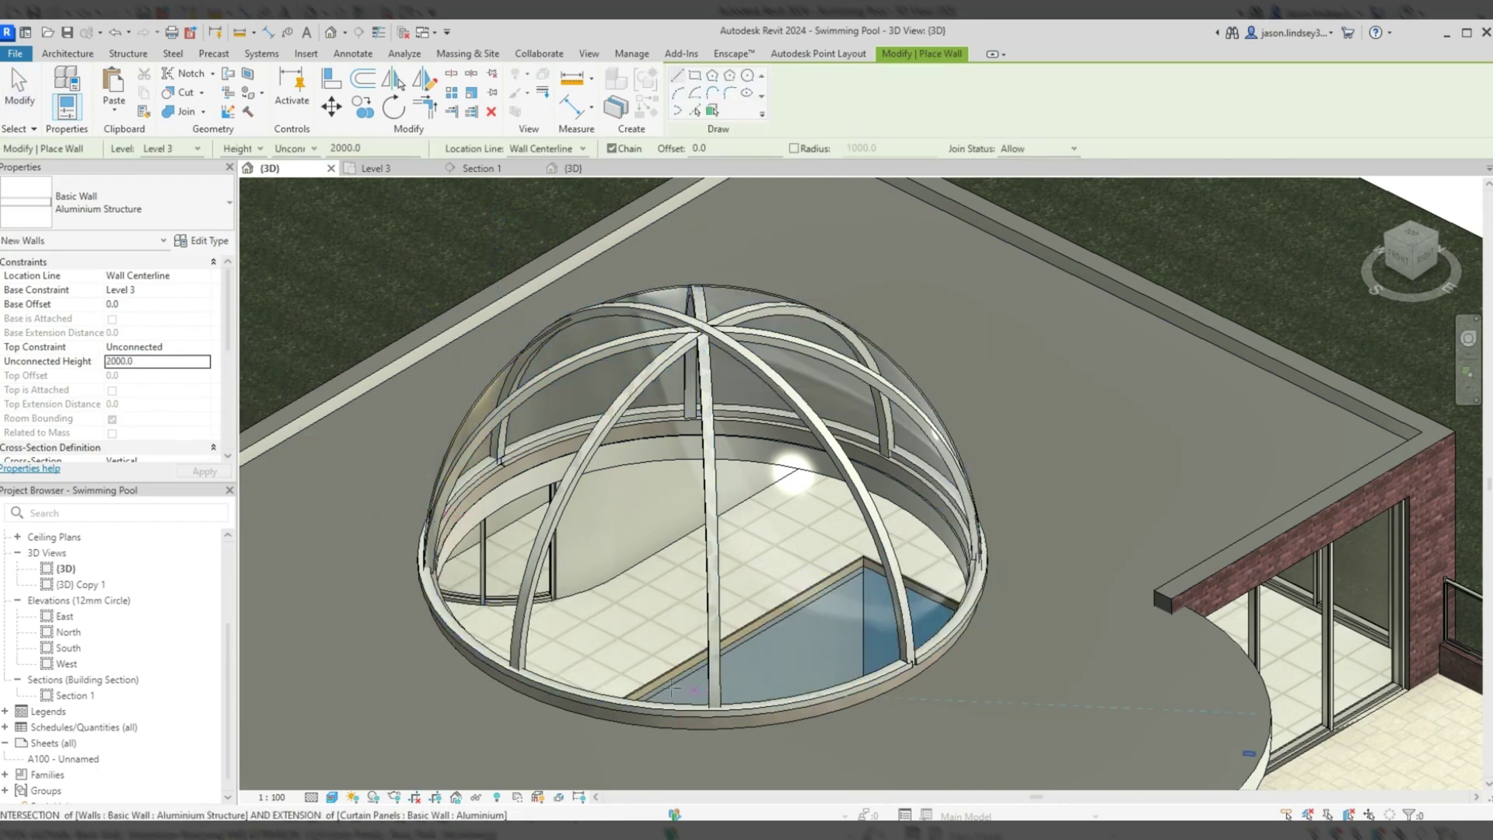
pyautogui.keyDown('shift'); pyautogui.moveTo(643, 630); pyautogui.dragTo(688, 606, button='middle'); pyautogui.keyUp('shift')
pyautogui.scroll(6, 602, 583)
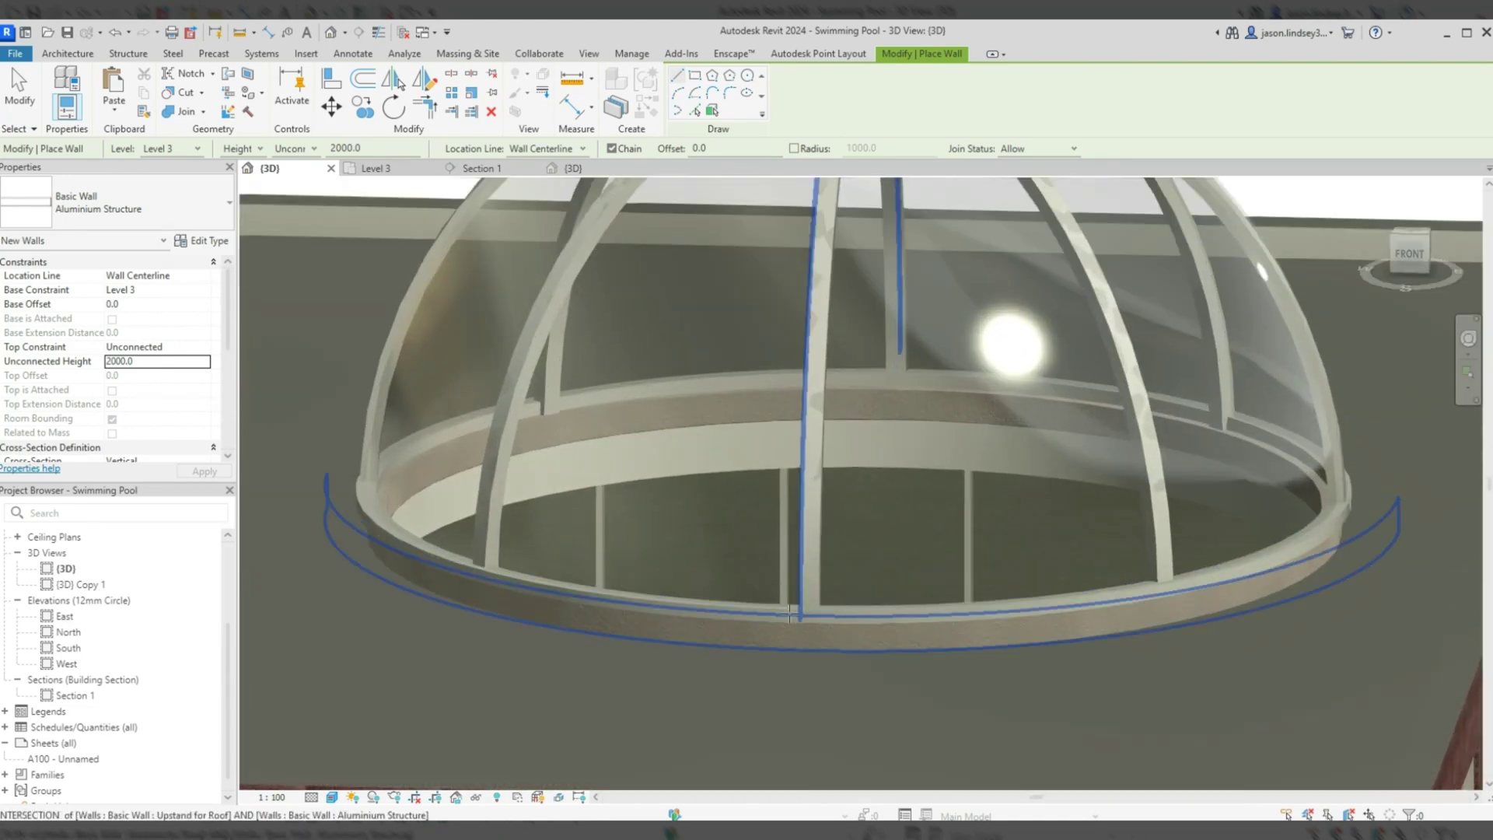
pyautogui.scroll(-4, 603, 584)
pyautogui.scroll(4, 593, 574)
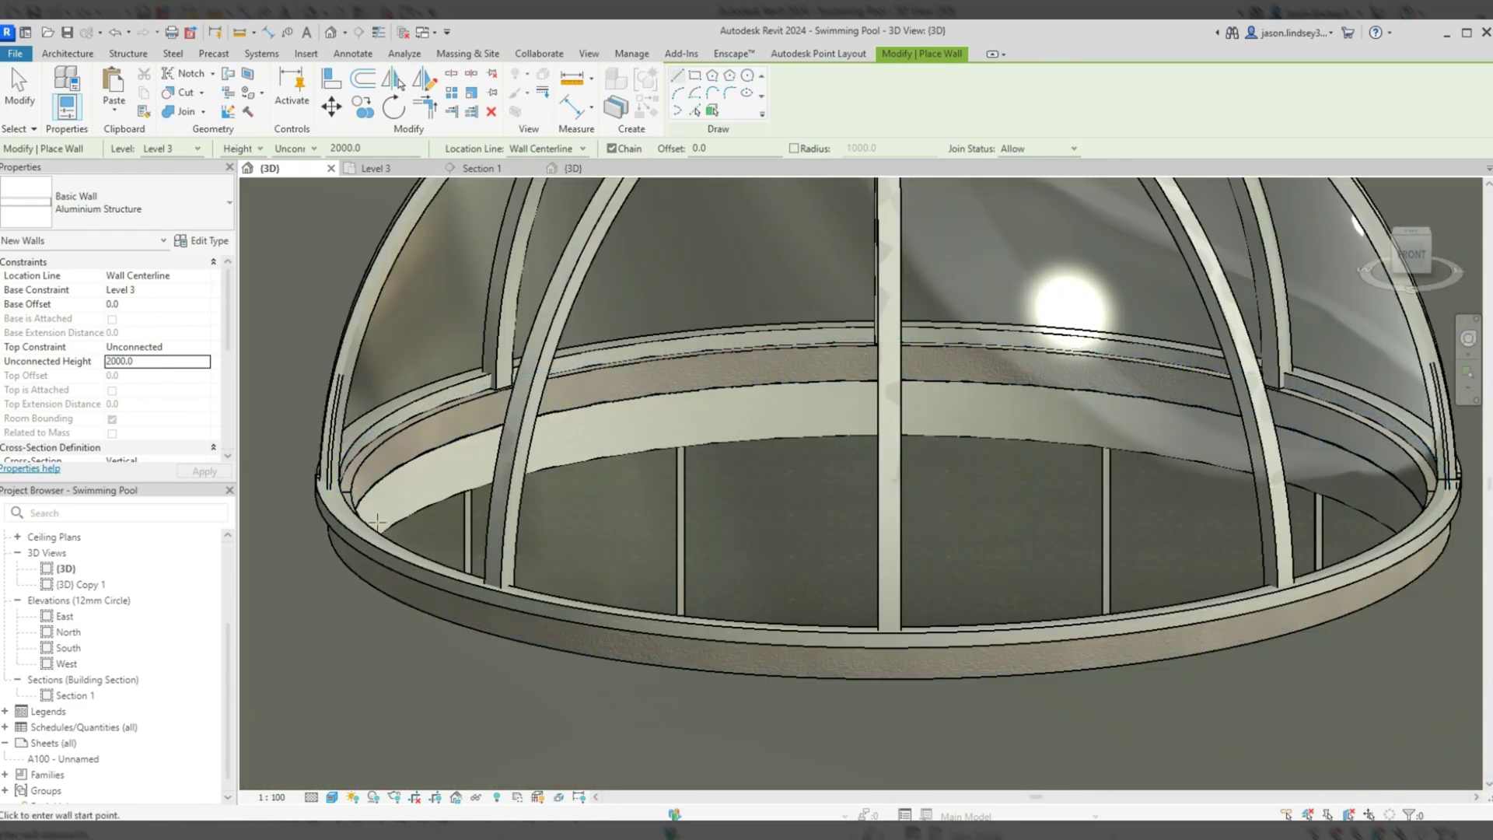
pyautogui.scroll(-8, 582, 492)
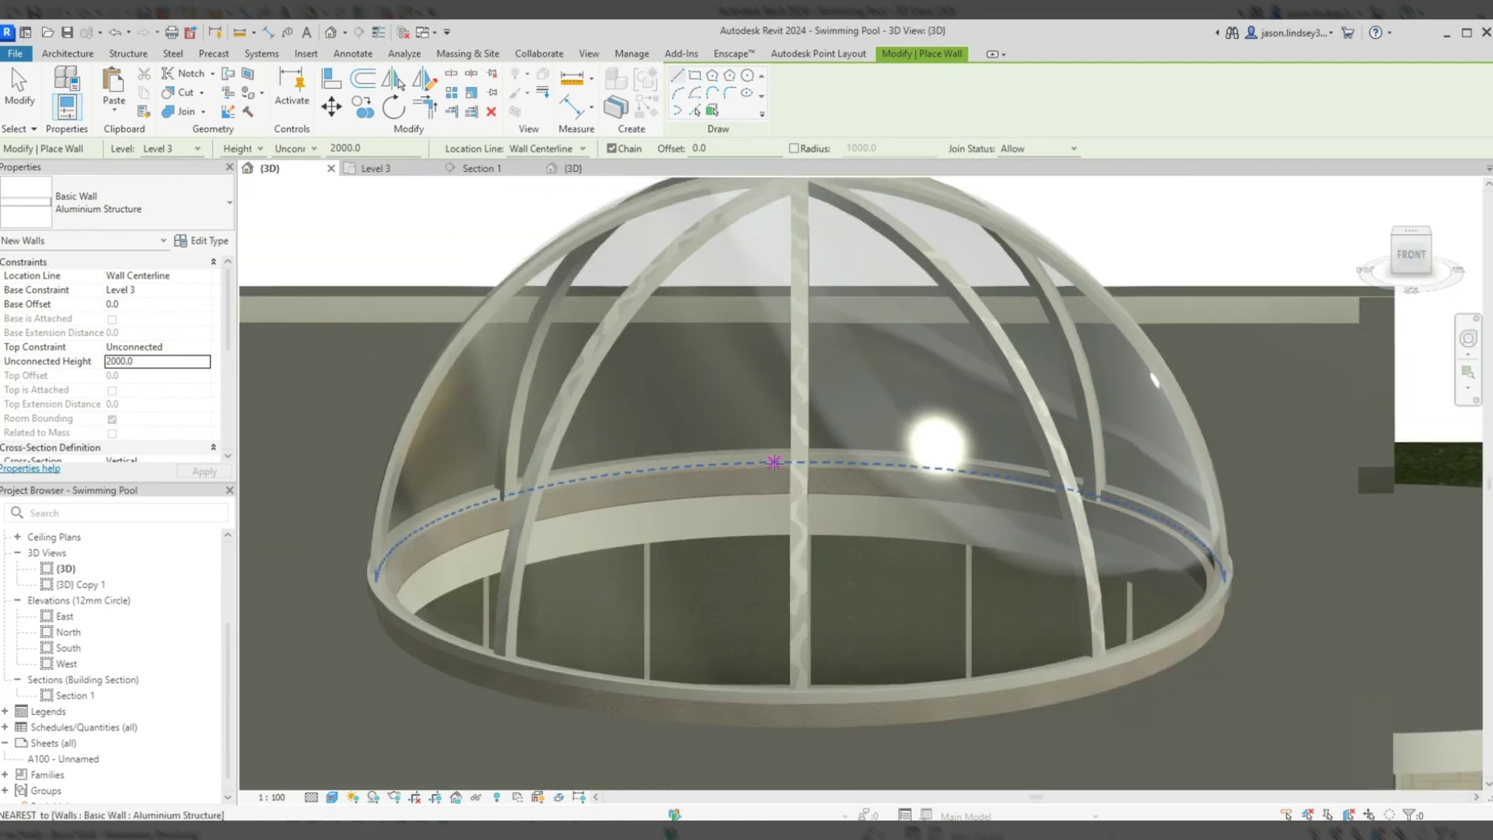
pyautogui.press('Escape')
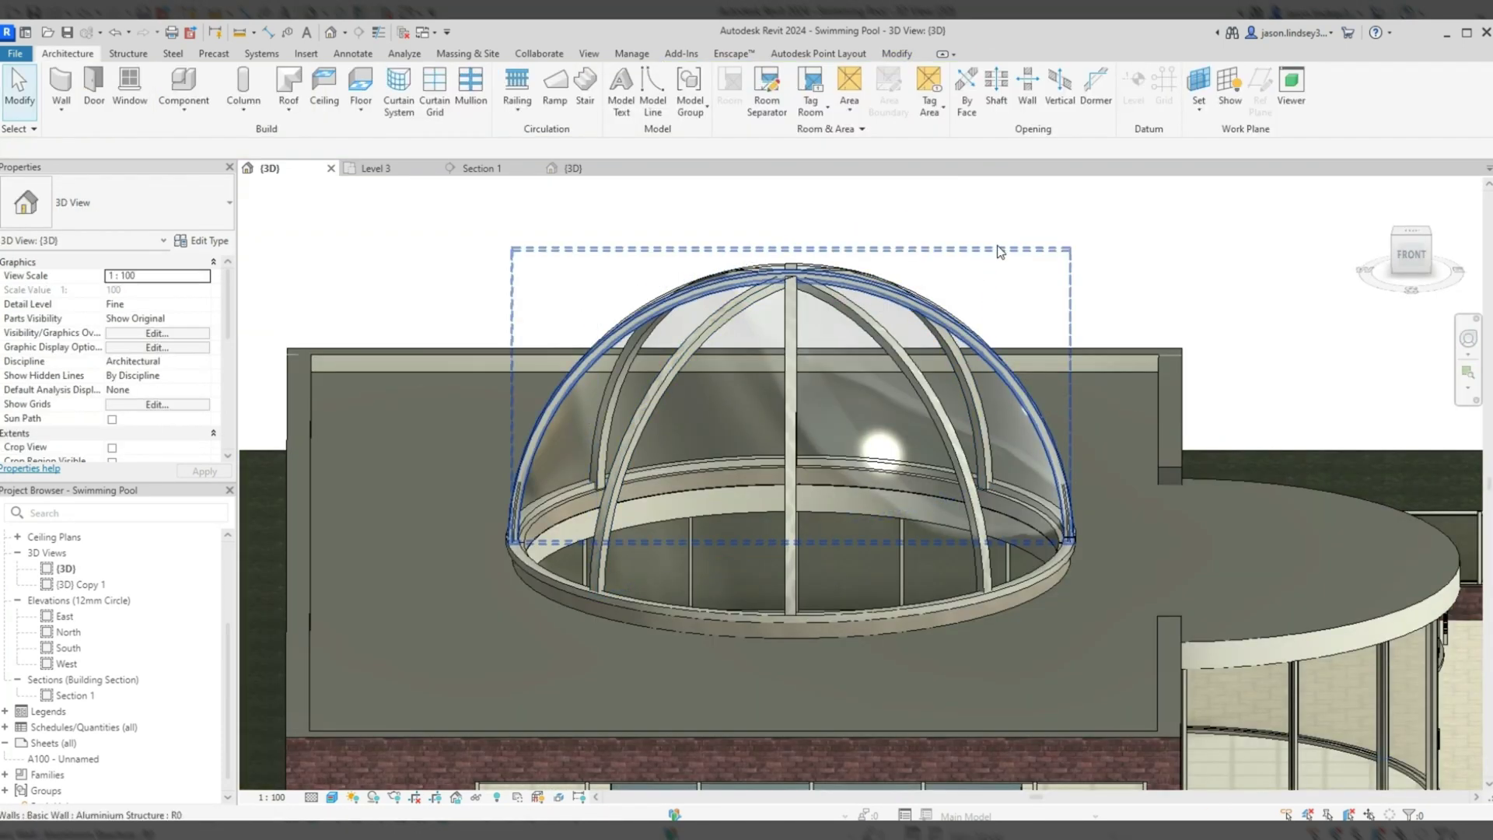